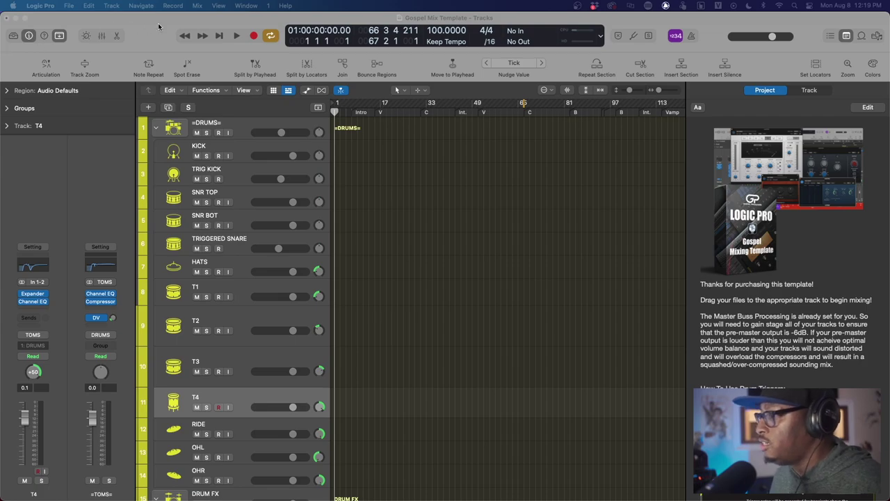
# Step: Focus the Logic Pro window and look over the top of the track list
pyautogui.click(171, 26)
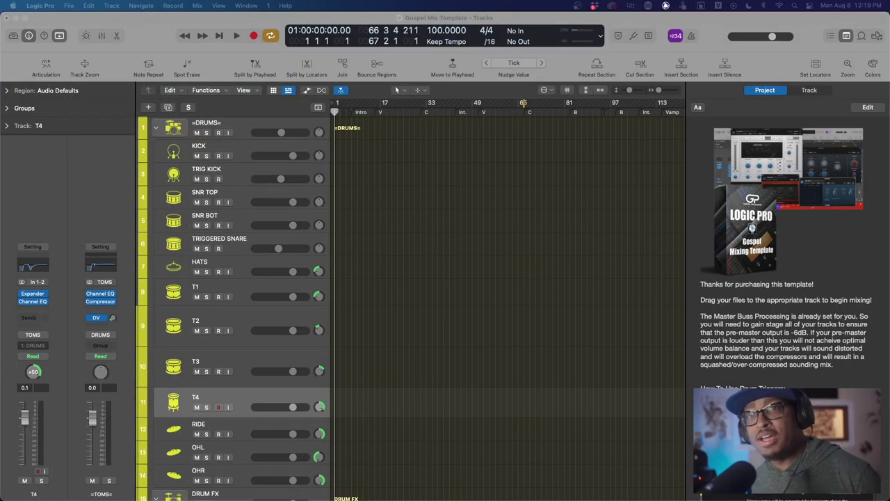
pyautogui.scroll(3, 370, 317)
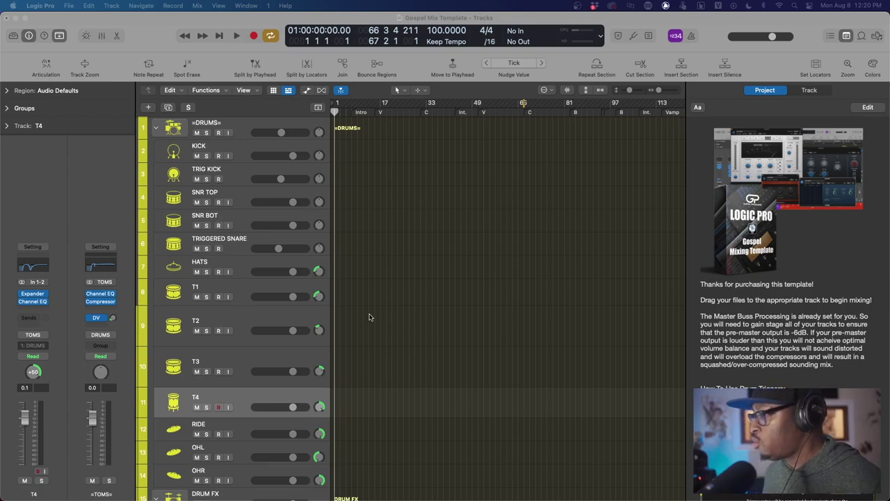
pyautogui.scroll(-10, 503, 309)
pyautogui.scroll(10, 503, 309)
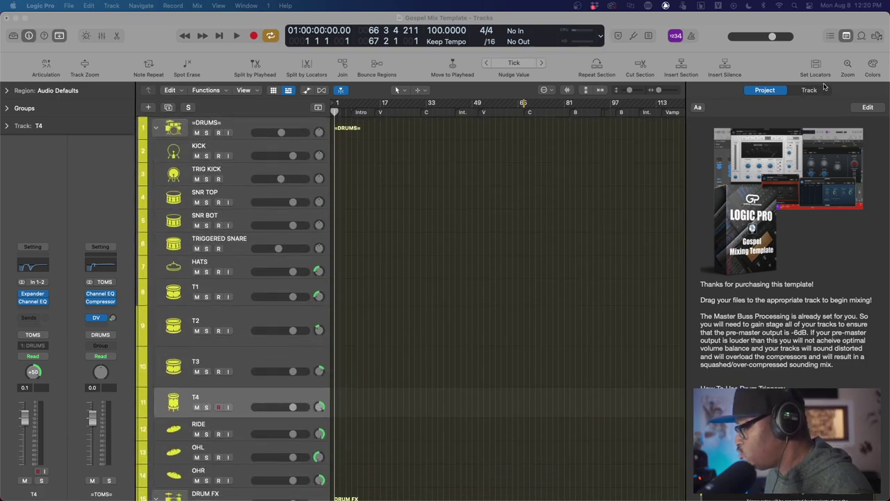
# Step: Shrink all tracks to compact height and review the template from =DRUMS= to =MASTER=
pyautogui.press('super+Up')
pyautogui.scroll(-4, 385, 264)
pyautogui.scroll(-2, 385, 265)
pyautogui.scroll(6, 384, 265)
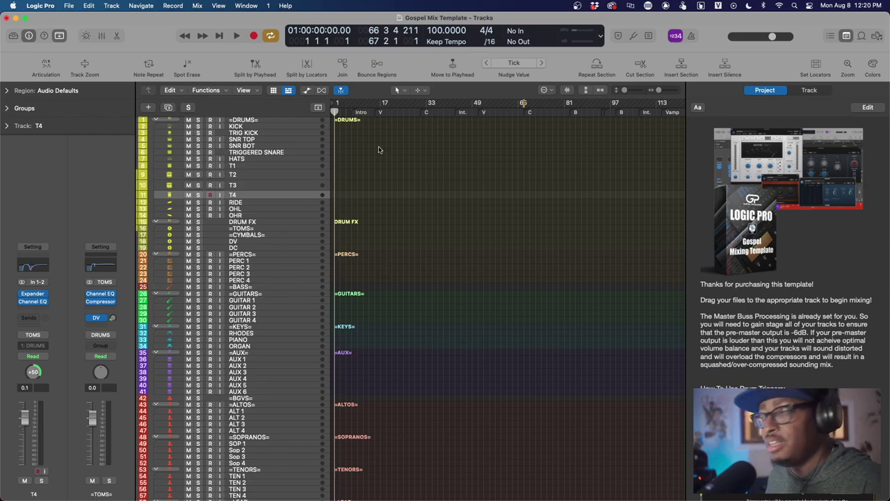
pyautogui.scroll(2, 306, 262)
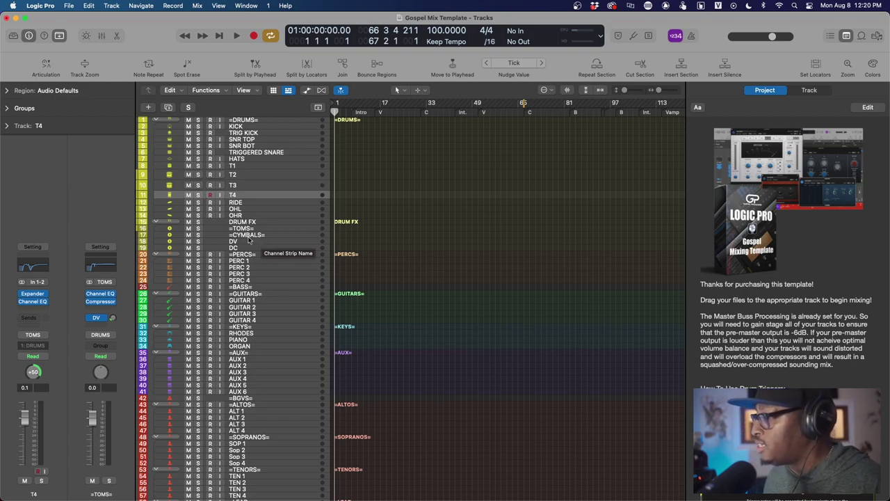
pyautogui.scroll(-6, 250, 239)
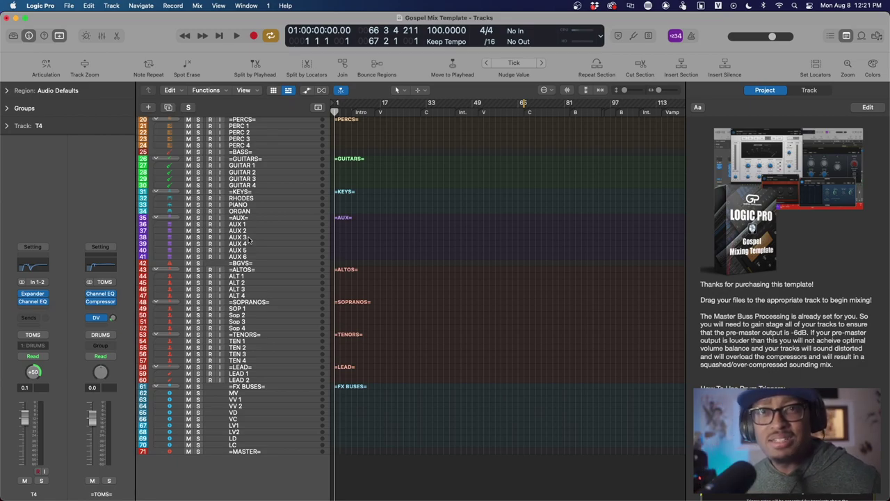
pyautogui.scroll(10, 270, 192)
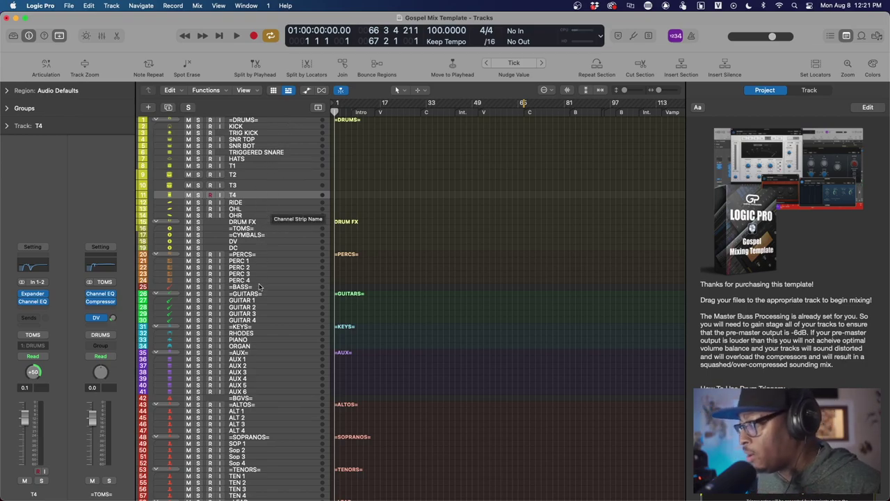
pyautogui.scroll(-3, 259, 287)
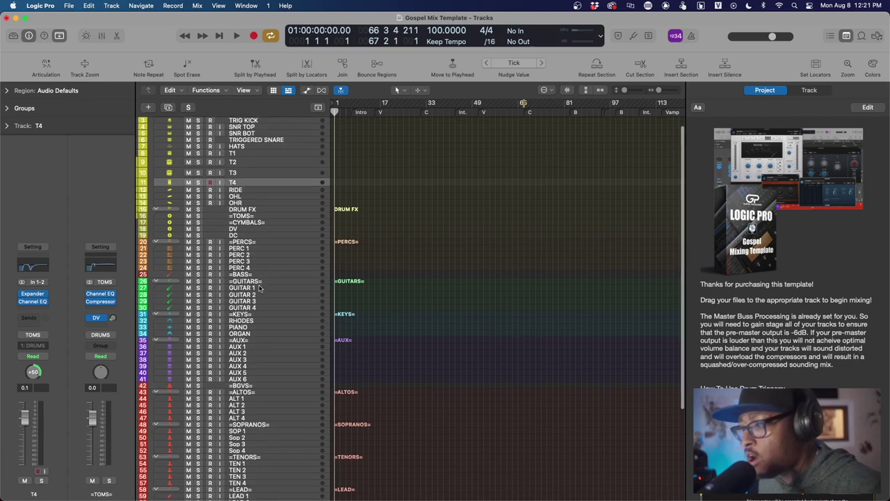
pyautogui.scroll(-5, 259, 287)
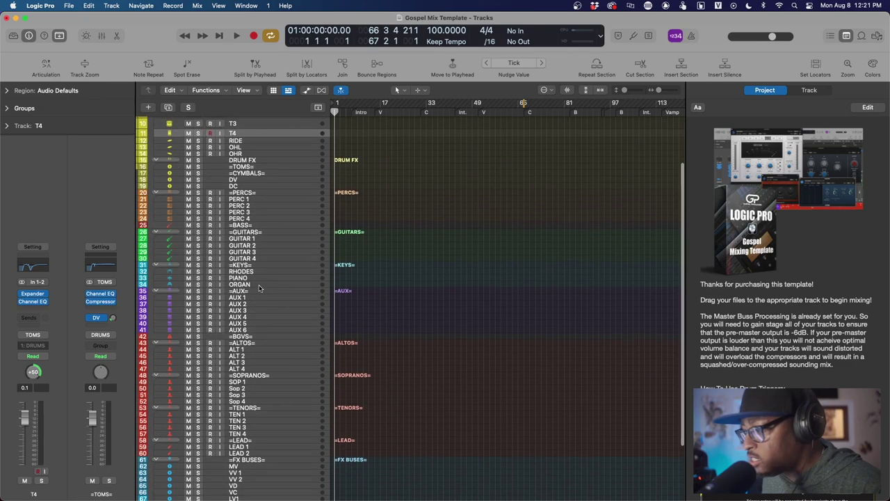
pyautogui.scroll(-4, 259, 287)
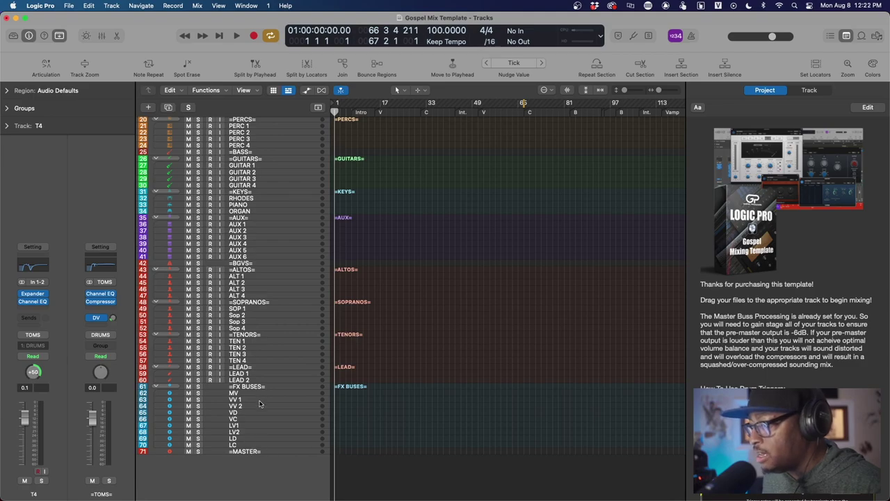
pyautogui.scroll(10, 334, 261)
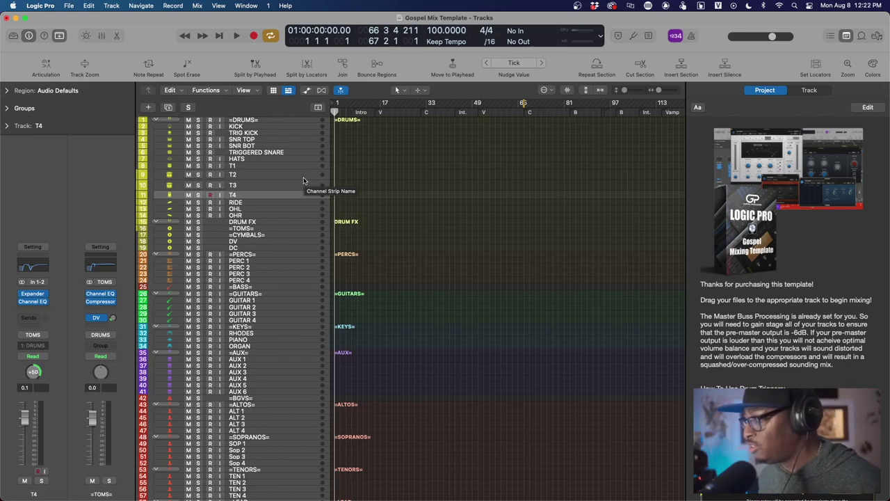
pyautogui.scroll(-5, 303, 179)
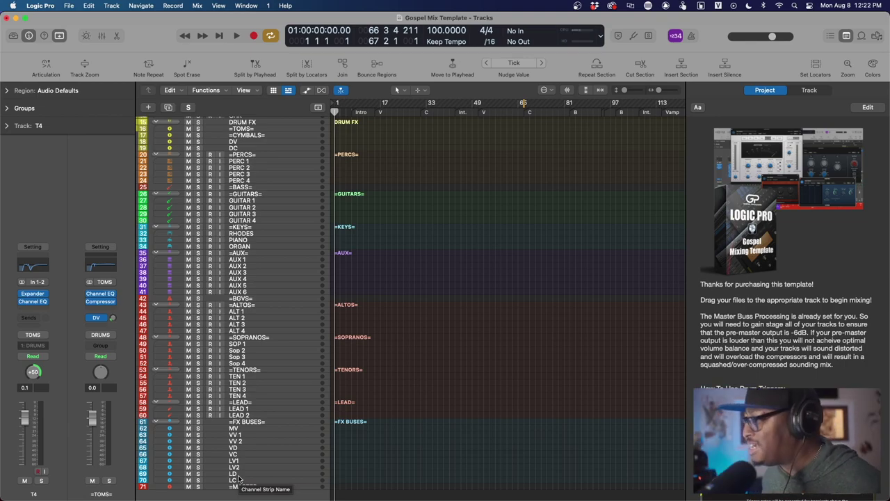
pyautogui.scroll(4, 301, 359)
pyautogui.scroll(-6, 300, 362)
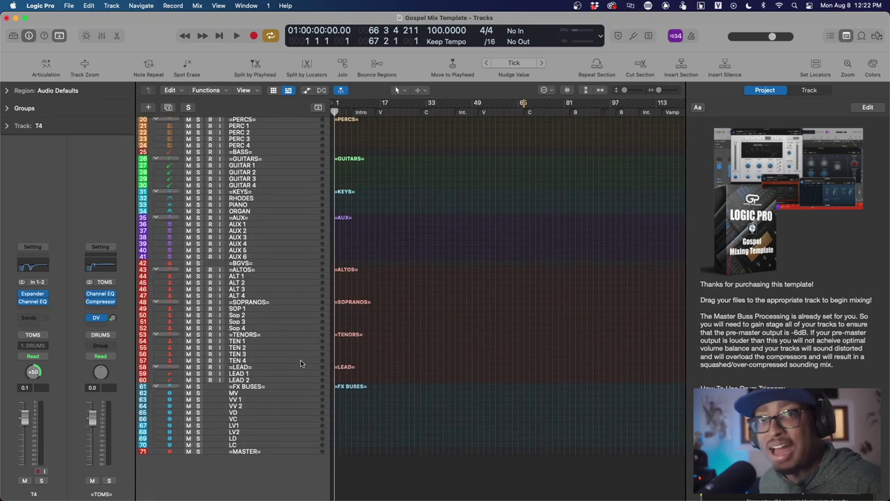
pyautogui.scroll(10, 300, 359)
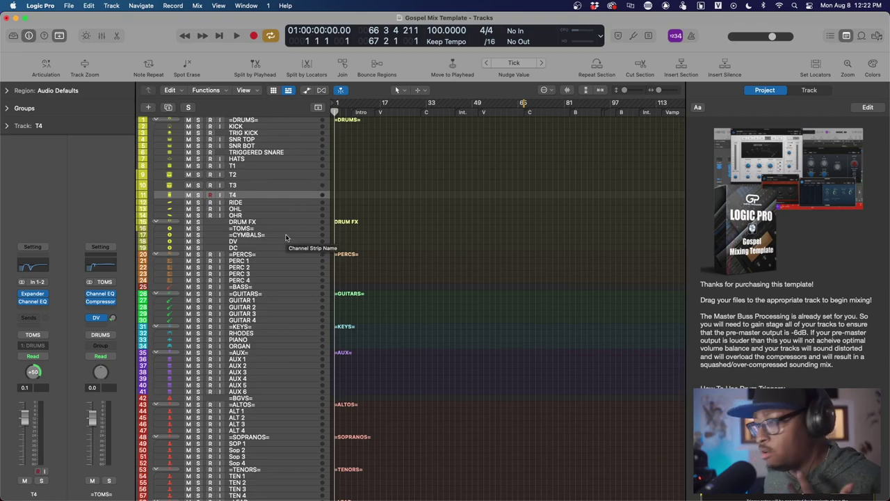
pyautogui.scroll(-3, 285, 238)
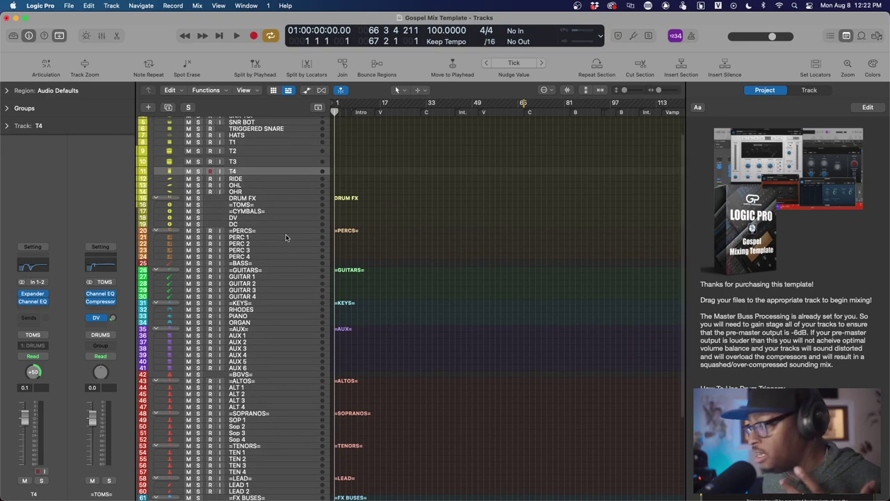
pyautogui.scroll(-2, 286, 238)
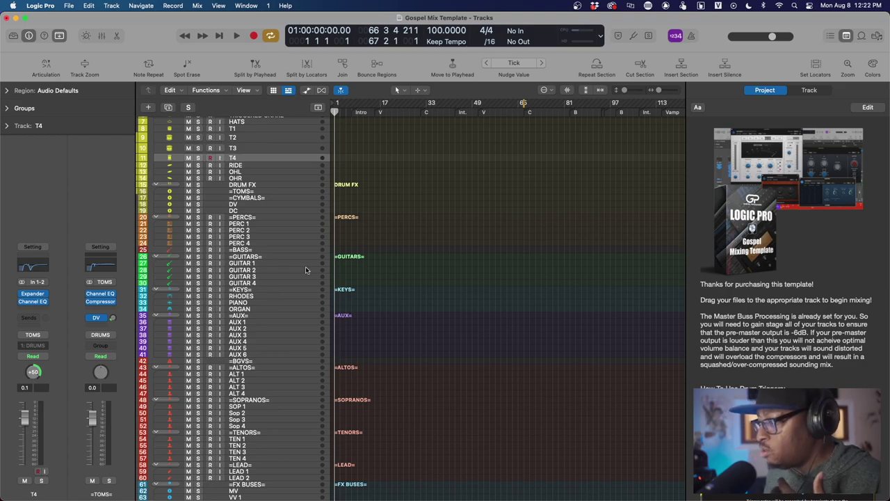
pyautogui.scroll(-1, 305, 269)
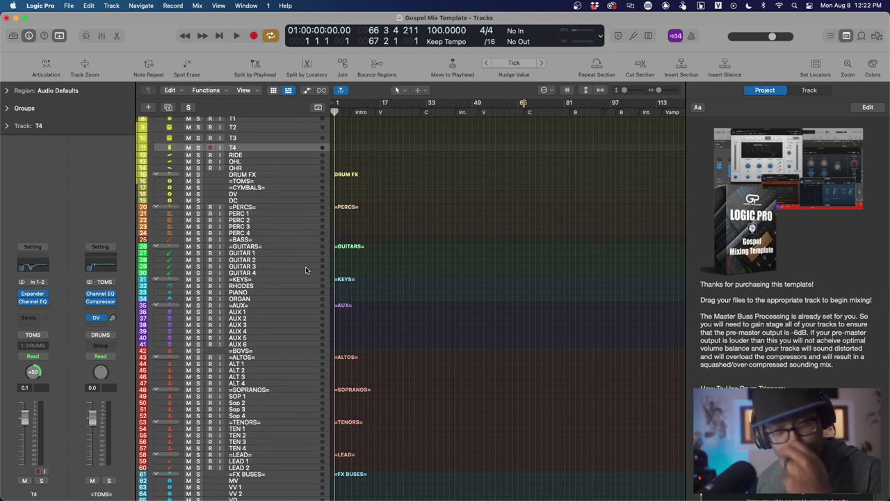
pyautogui.scroll(-3, 306, 266)
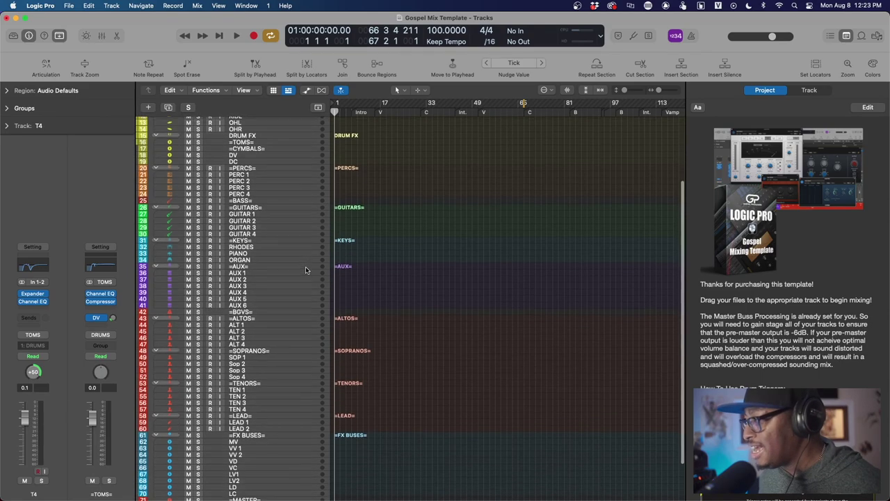
pyautogui.scroll(-1, 305, 268)
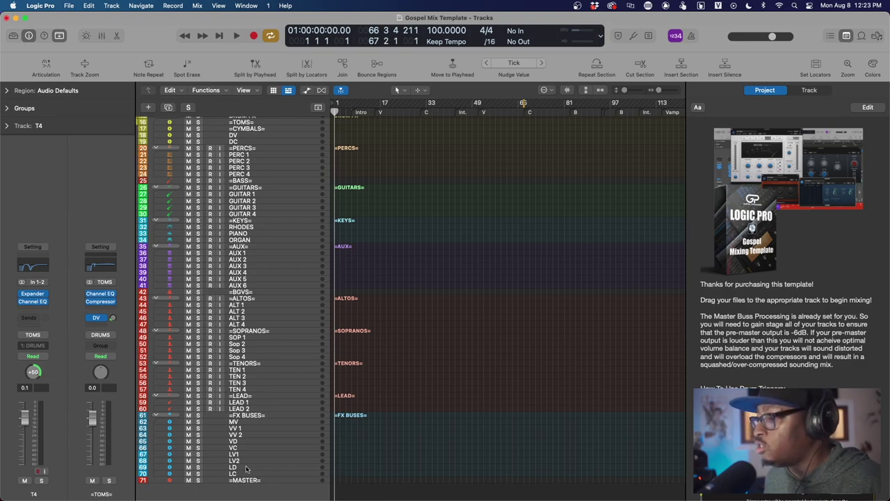
pyautogui.scroll(-2, 243, 357)
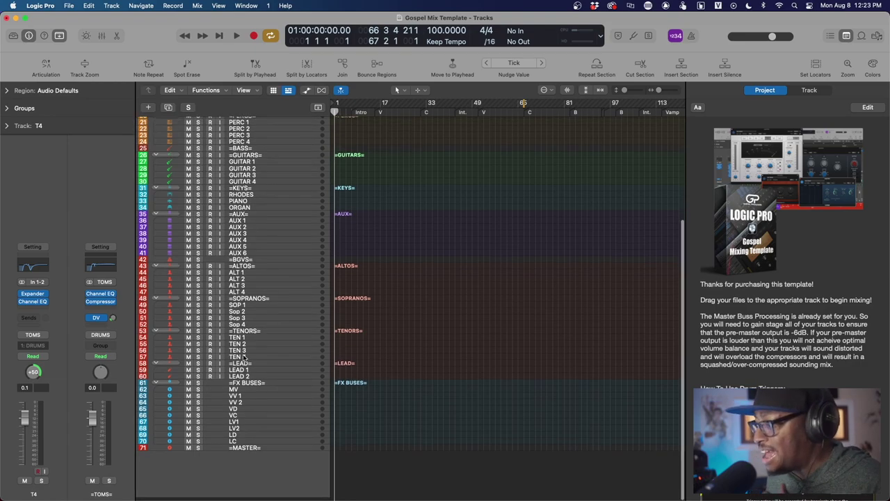
# Step: Select =MASTER= to display its chain from Gain and Compressor through Limiter, MultiMeter and Loudness
pyautogui.click(257, 453)
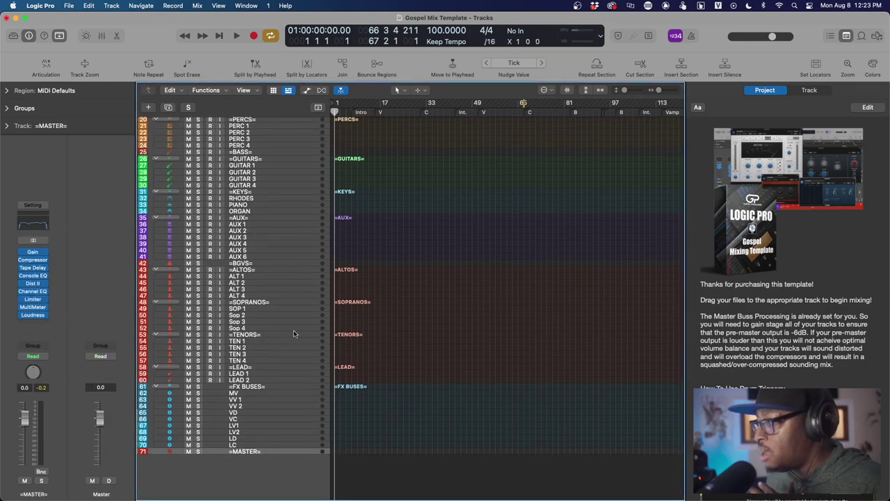
pyautogui.scroll(5, 293, 331)
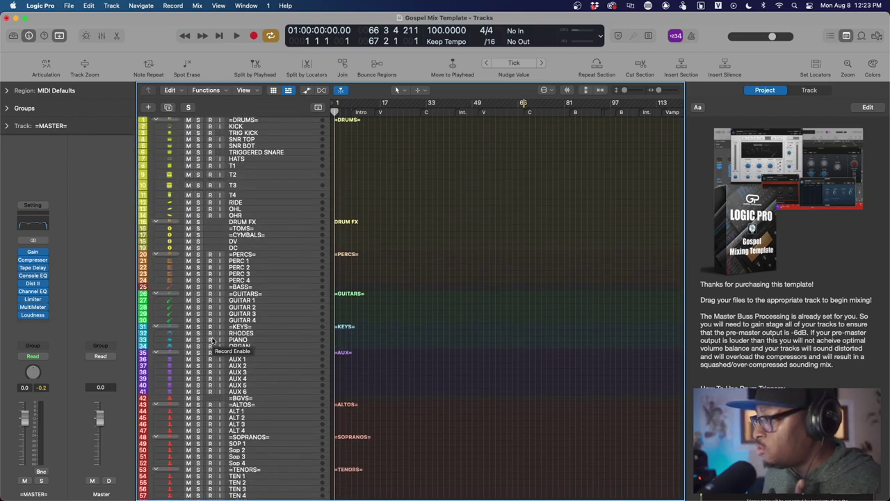
pyautogui.scroll(2, 213, 340)
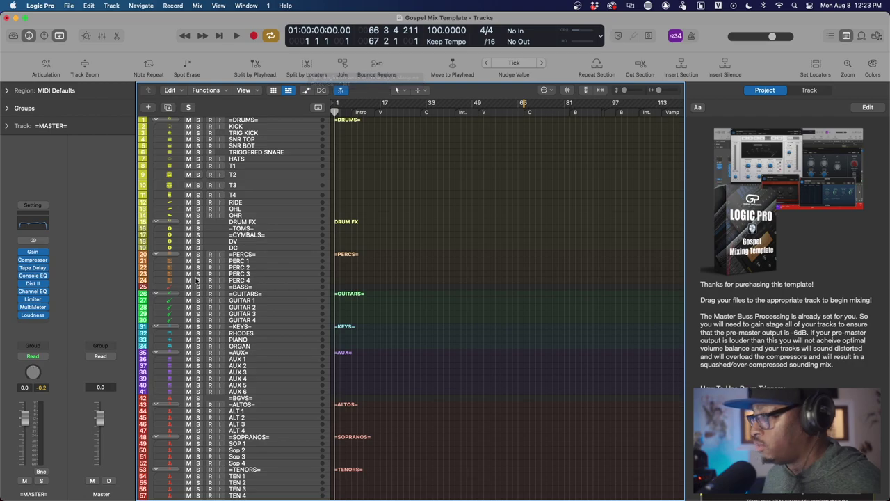
pyautogui.scroll(1, 281, 146)
pyautogui.scroll(-5, 281, 146)
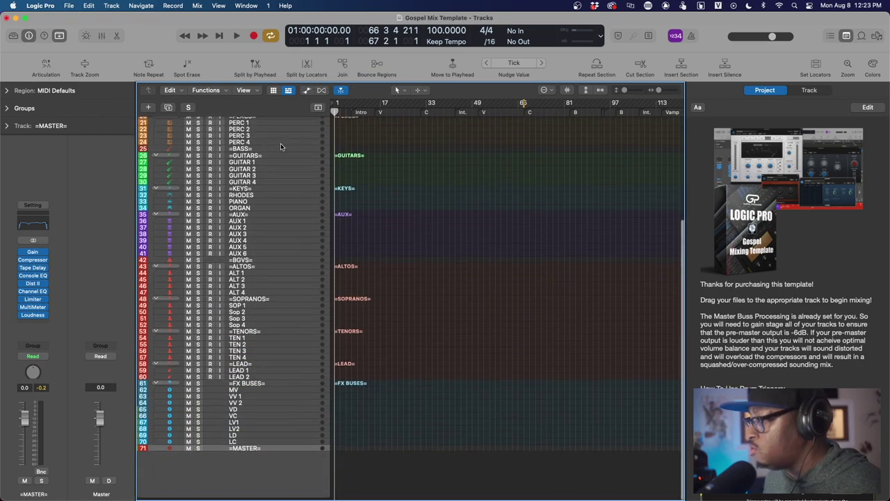
pyautogui.scroll(6, 281, 146)
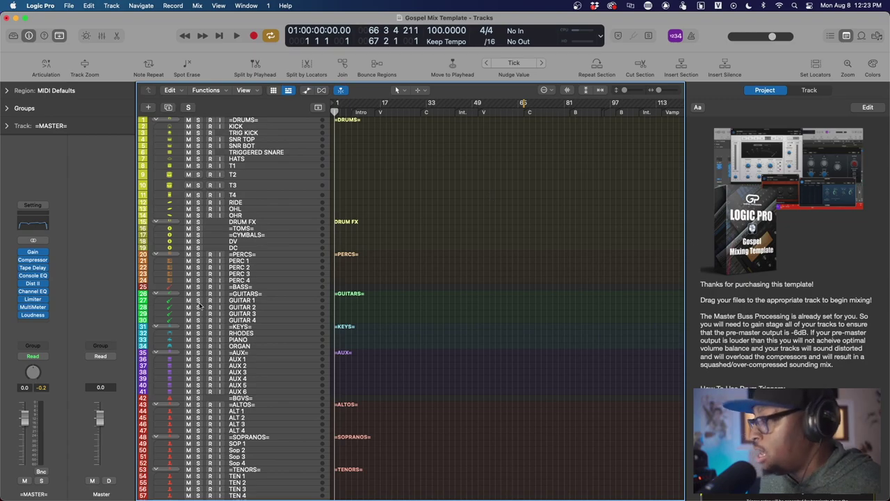
pyautogui.scroll(-1, 200, 305)
pyautogui.scroll(-4, 200, 305)
pyautogui.scroll(5, 200, 304)
pyautogui.scroll(-1, 200, 305)
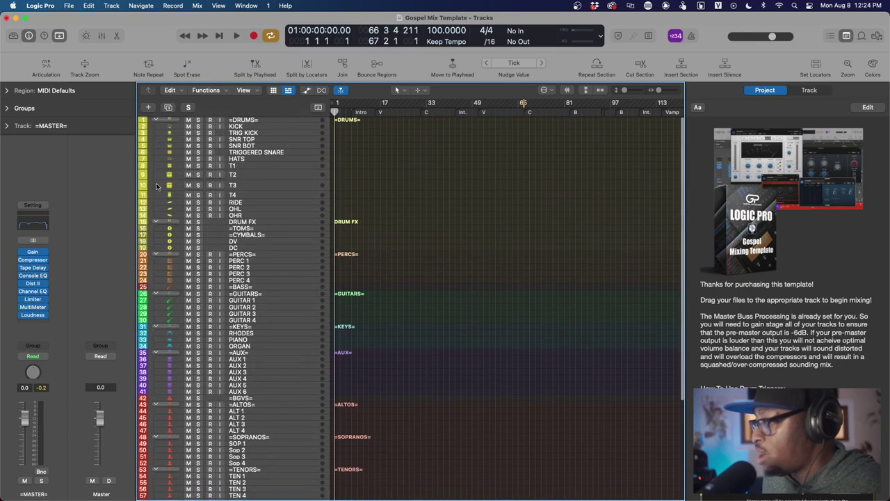
# Step: Inspect SNR TOP's Vintage FET compressor (Snare Top preset) and Channel EQ, then close both
pyautogui.click(259, 140)
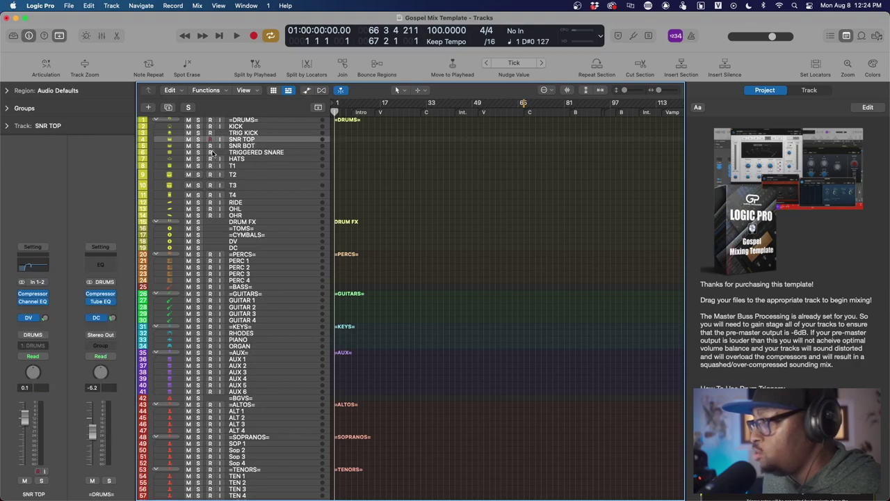
pyautogui.click(35, 294)
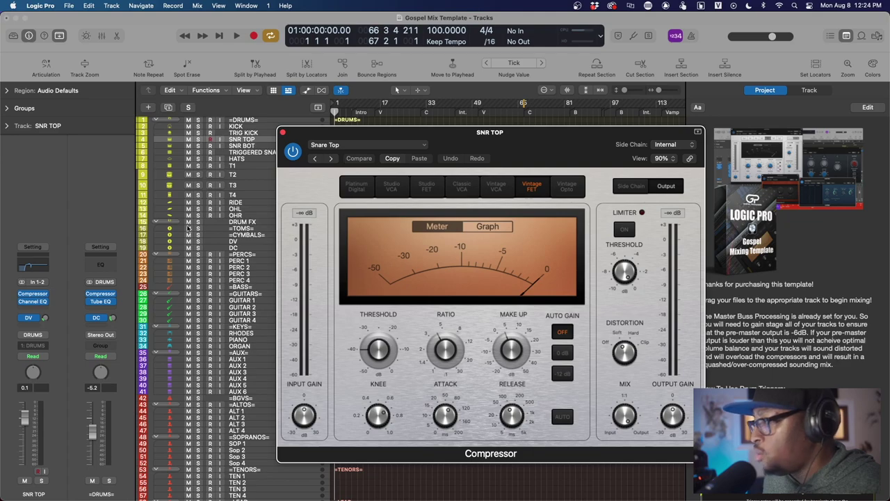
pyautogui.click(32, 301)
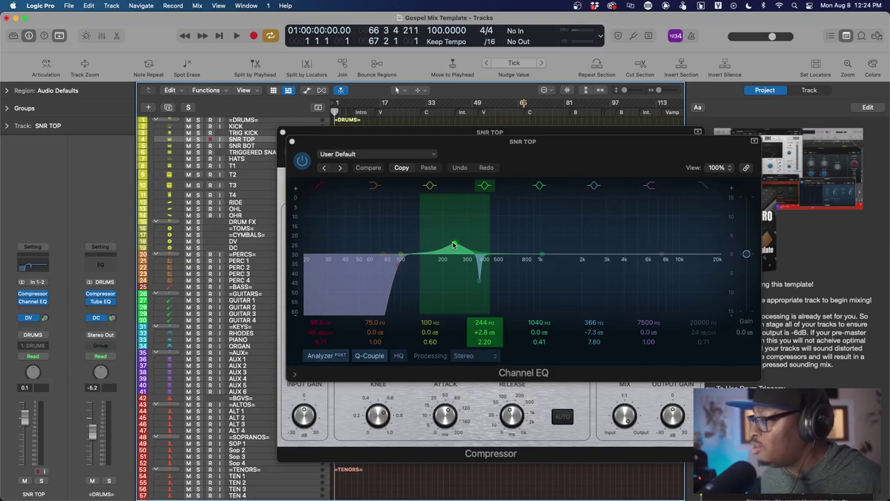
pyautogui.click(293, 142)
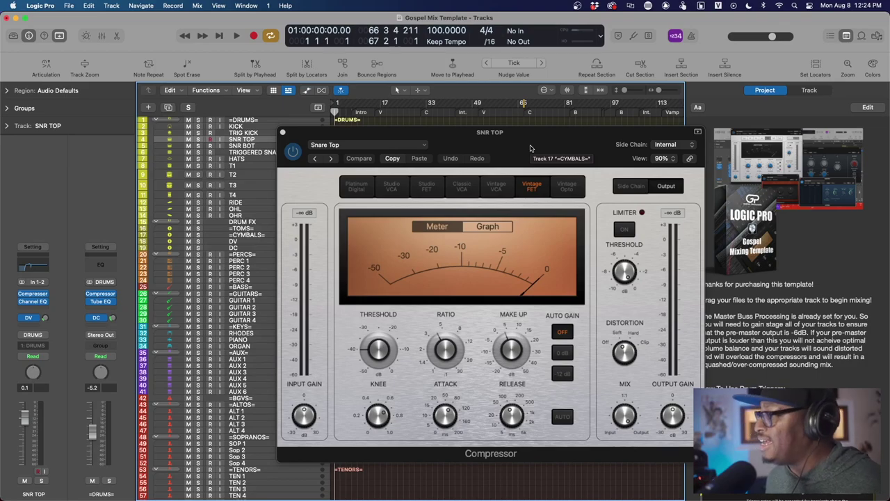
pyautogui.click(282, 133)
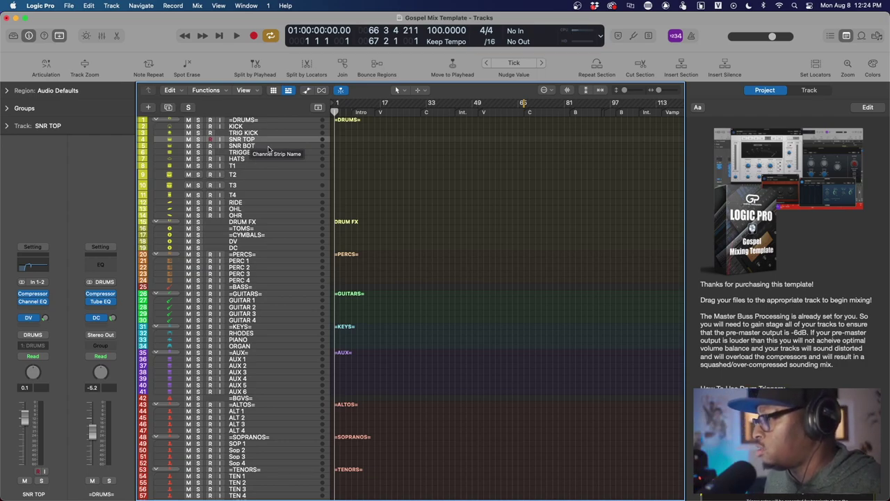
pyautogui.scroll(-6, 240, 295)
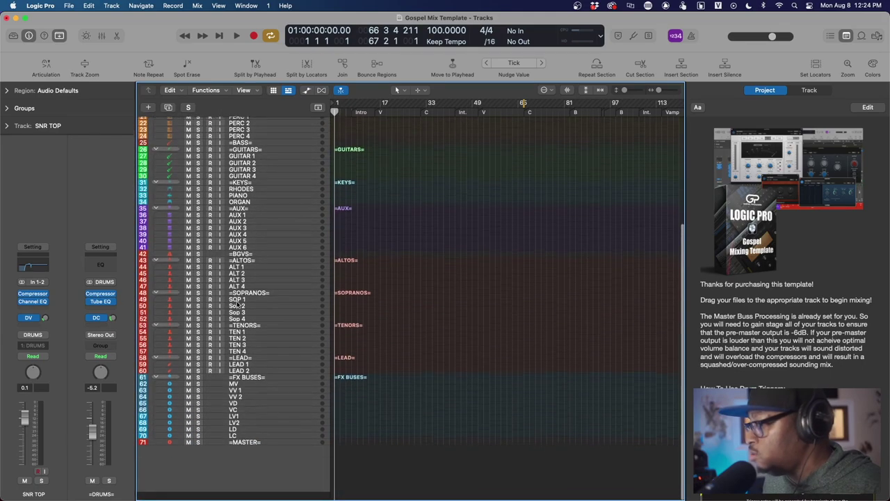
pyautogui.click(245, 263)
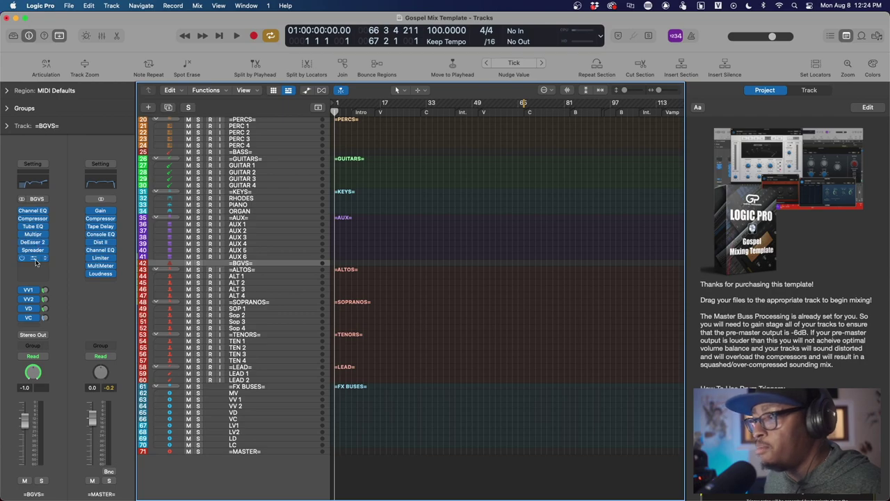
pyautogui.click(32, 212)
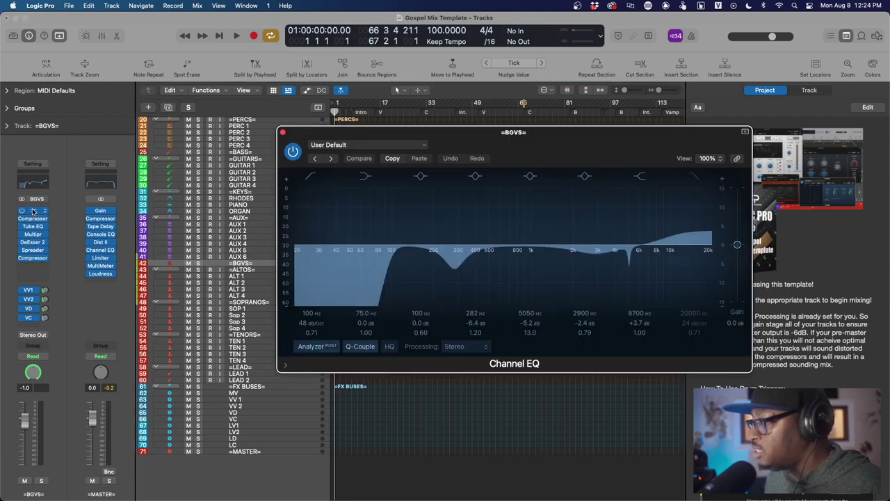
pyautogui.click(32, 219)
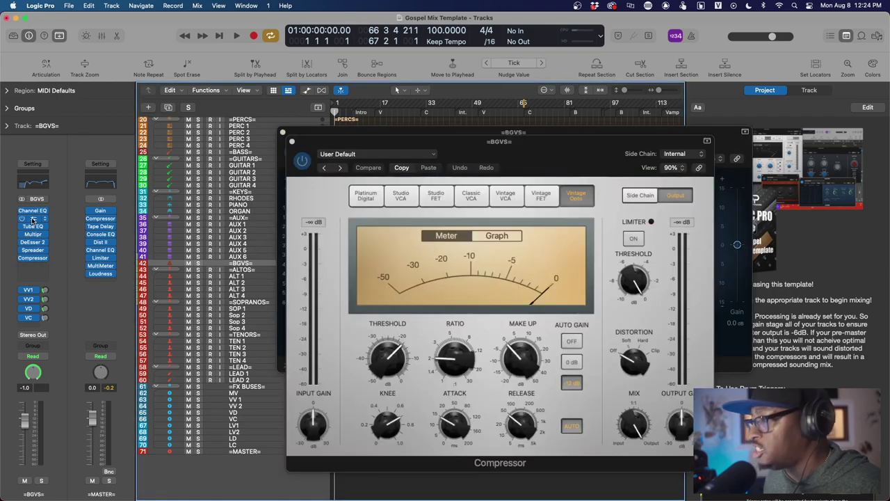
pyautogui.click(33, 227)
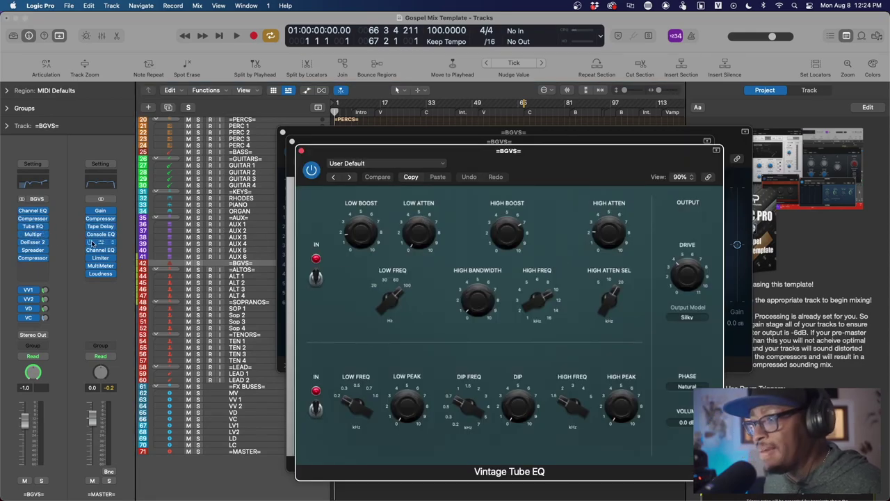
pyautogui.click(35, 235)
pyautogui.click(35, 242)
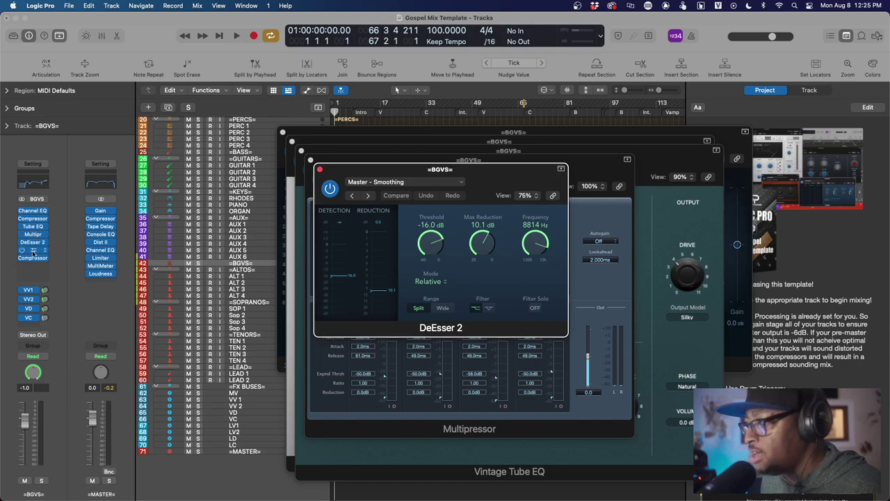
pyautogui.click(30, 250)
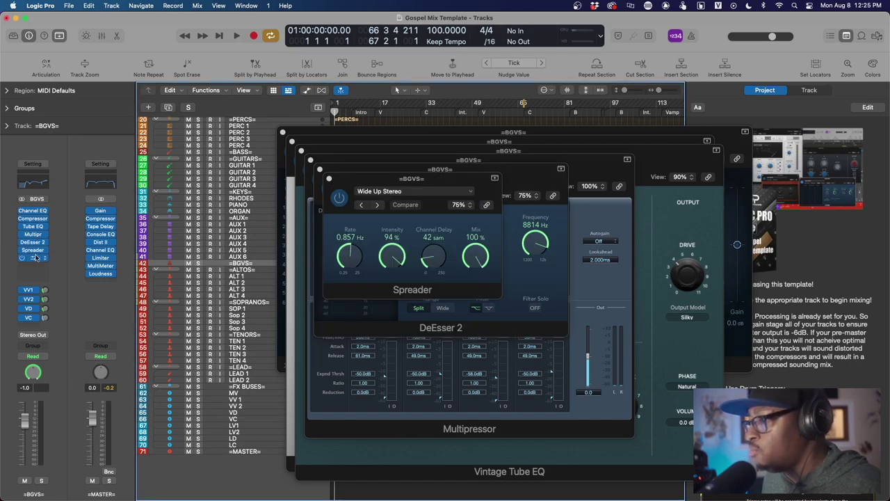
pyautogui.click(33, 258)
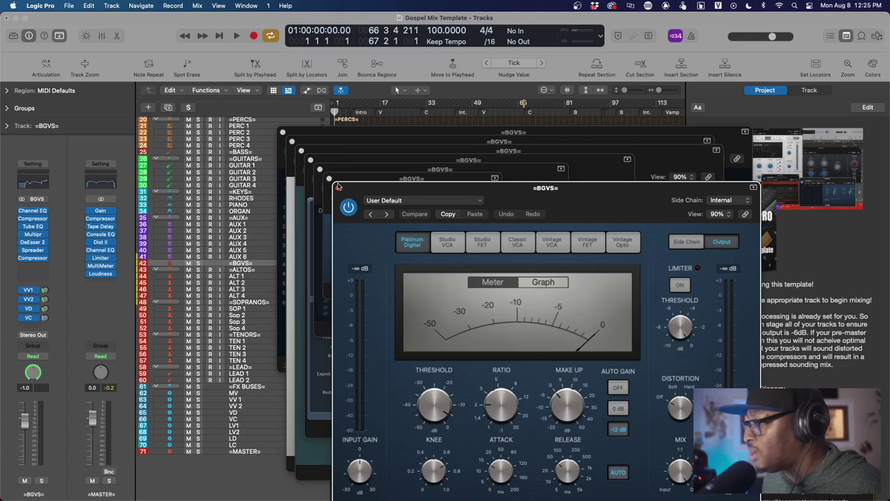
pyautogui.click(338, 188)
pyautogui.click(330, 180)
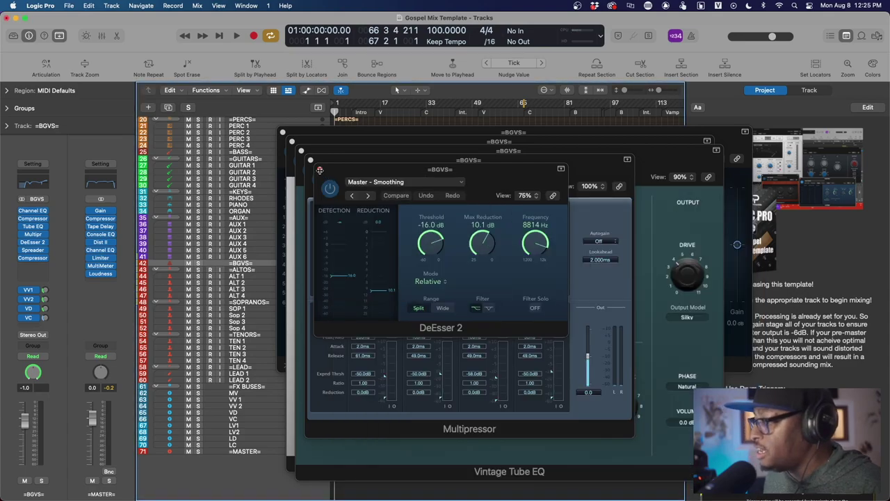
pyautogui.click(320, 170)
pyautogui.click(311, 161)
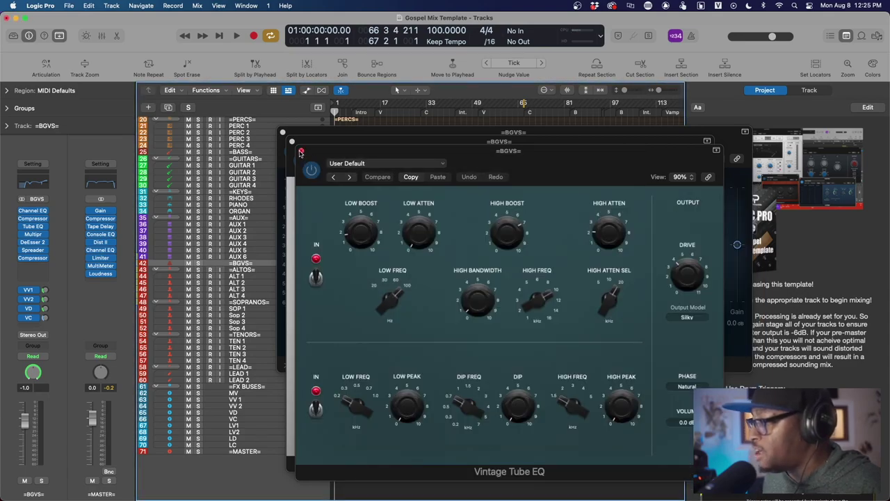
pyautogui.click(302, 151)
pyautogui.click(292, 142)
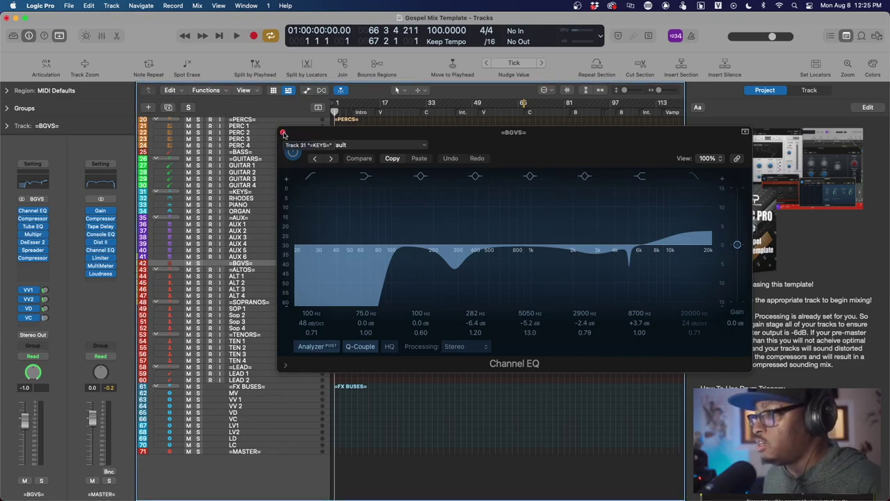
pyautogui.click(283, 134)
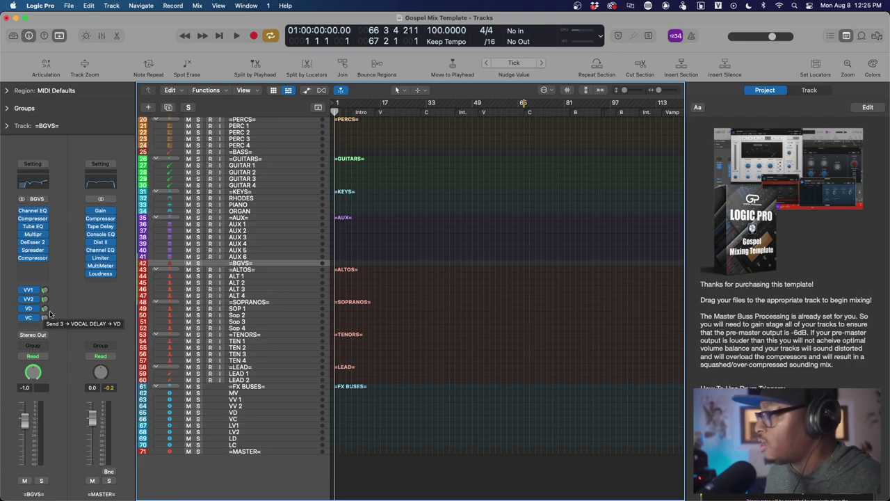
pyautogui.scroll(8, 284, 227)
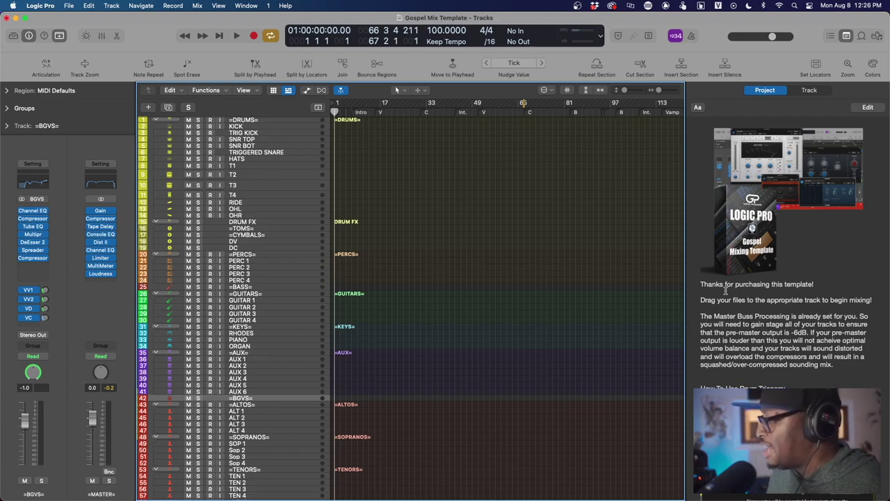
pyautogui.scroll(-3, 725, 291)
pyautogui.scroll(-10, 726, 291)
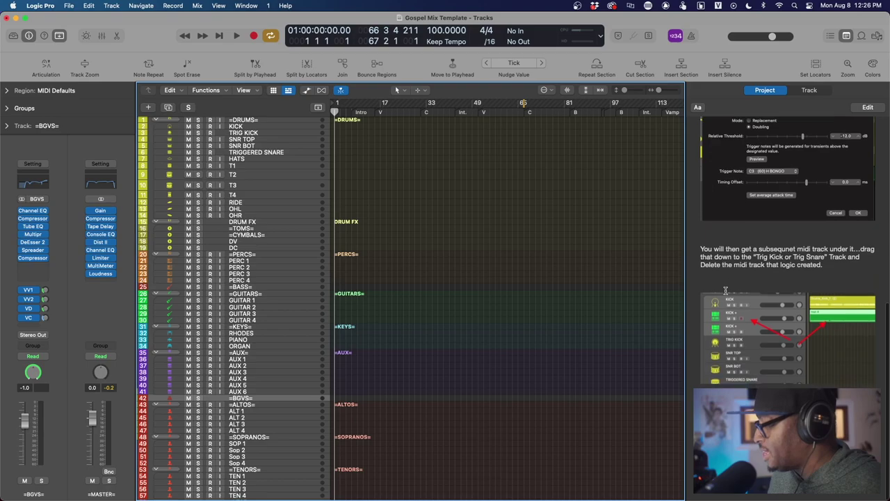
pyautogui.scroll(1, 726, 291)
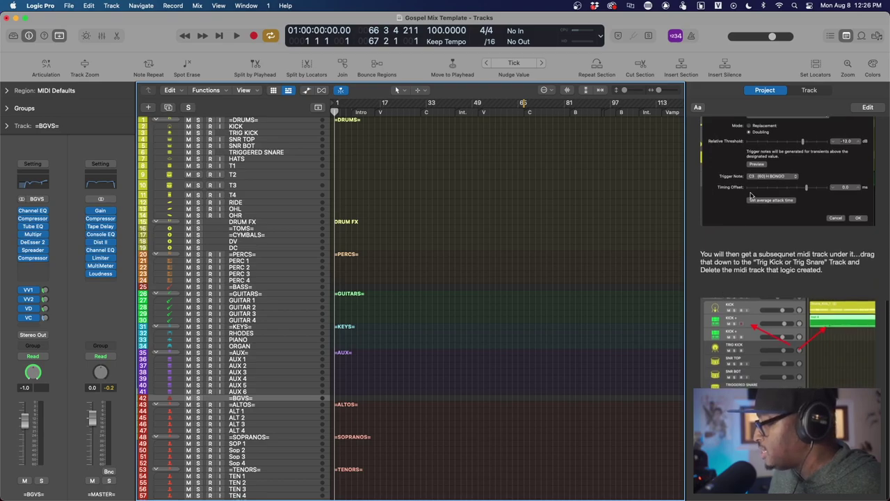
pyautogui.scroll(8, 729, 294)
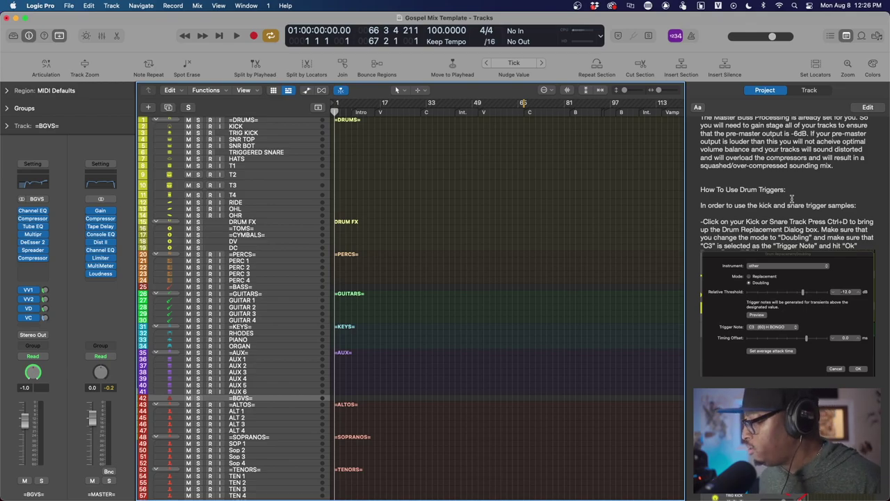
pyautogui.scroll(-5, 752, 238)
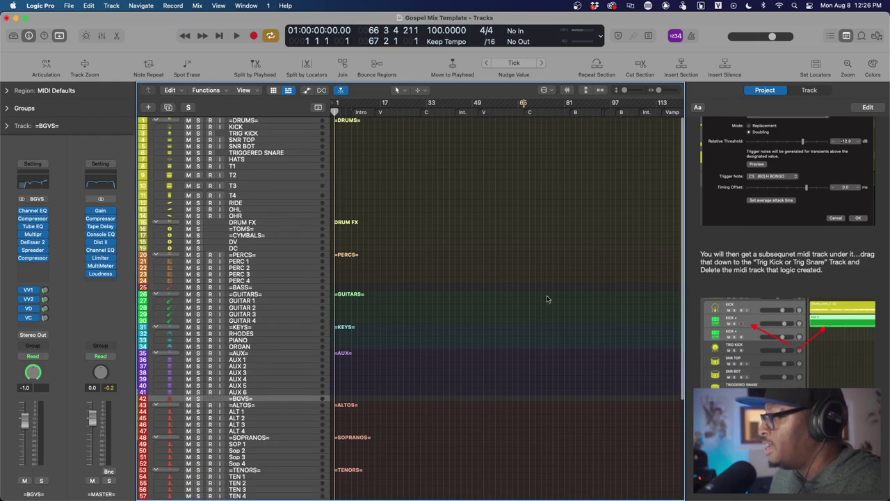
pyautogui.scroll(15, 809, 250)
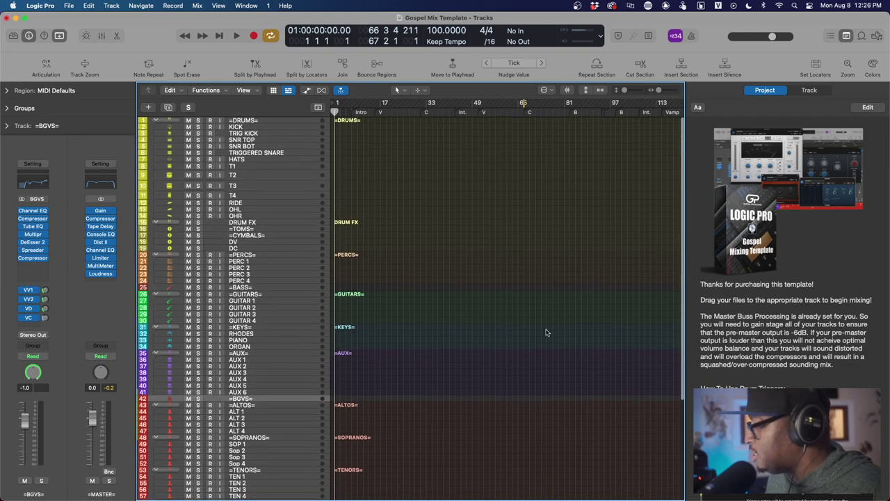
pyautogui.scroll(-3, 806, 339)
pyautogui.scroll(-5, 805, 339)
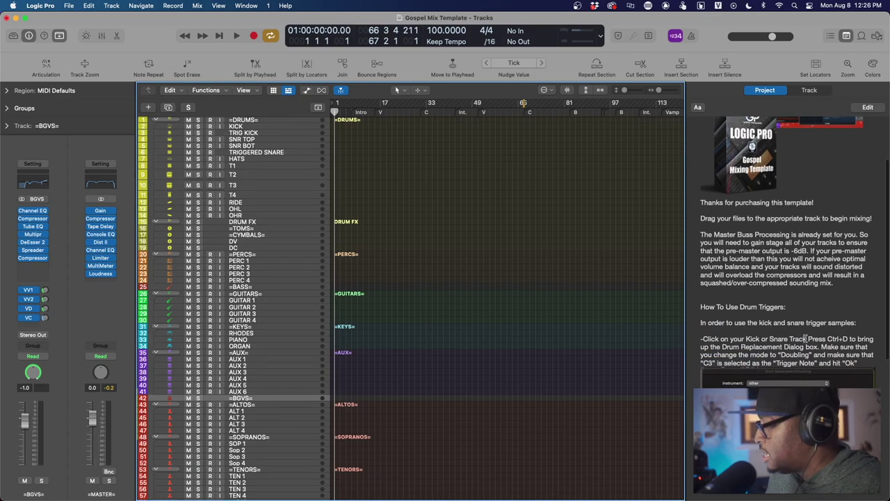
pyautogui.scroll(-1, 806, 338)
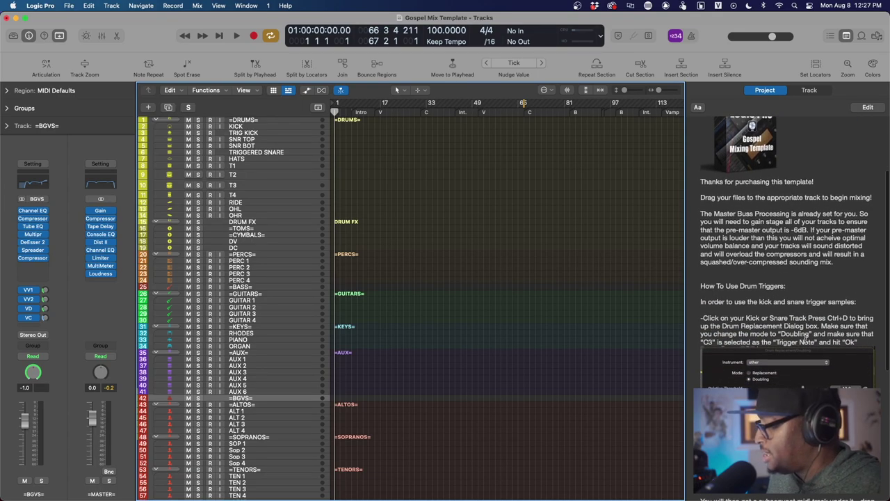
pyautogui.click(701, 179)
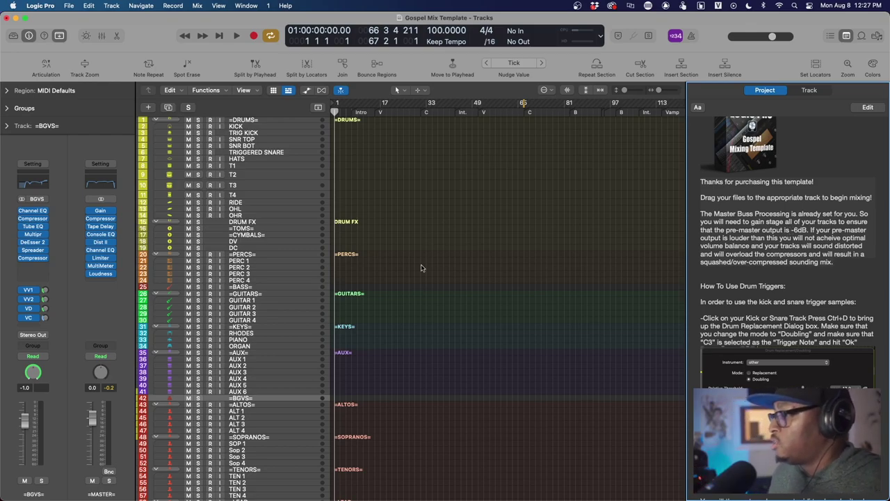
pyautogui.scroll(-3, 415, 291)
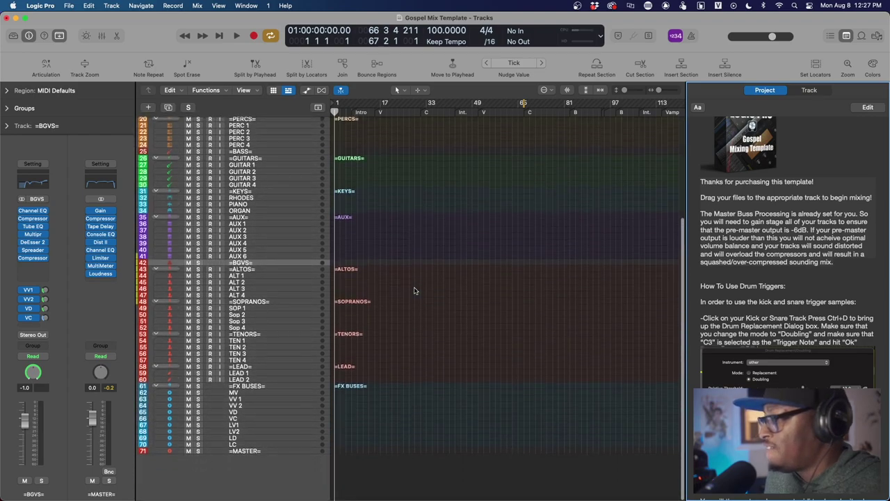
pyautogui.click(101, 35)
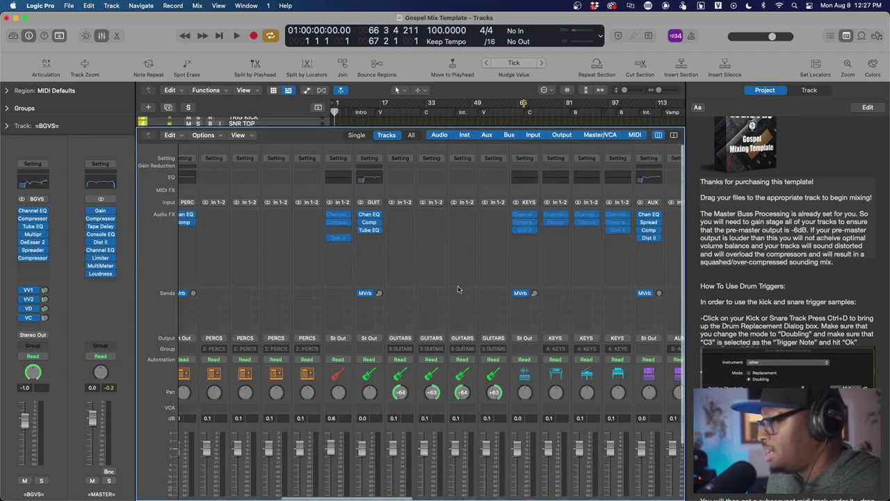
pyautogui.hscroll(-10, 458, 288)
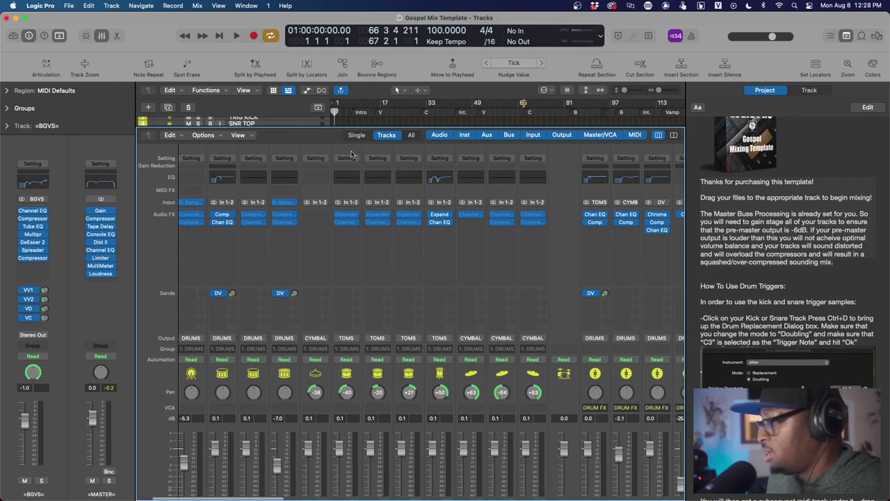
pyautogui.click(346, 146)
pyautogui.click(382, 149)
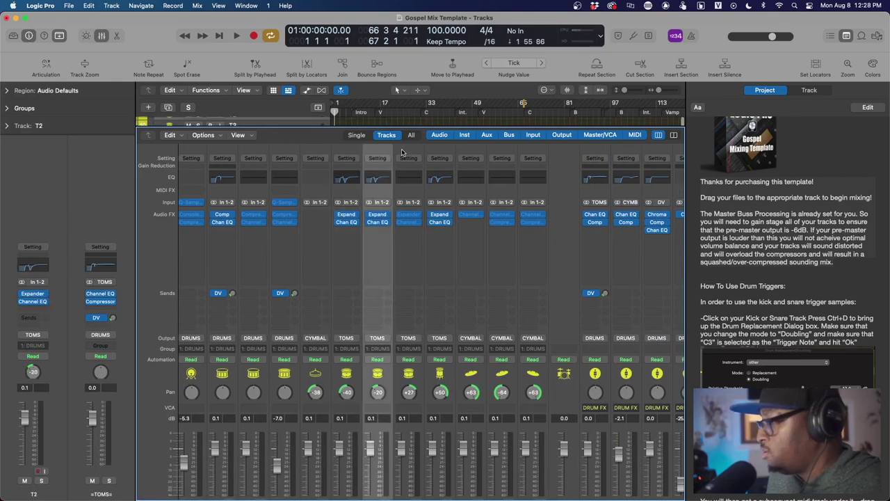
pyautogui.click(402, 152)
pyautogui.click(443, 153)
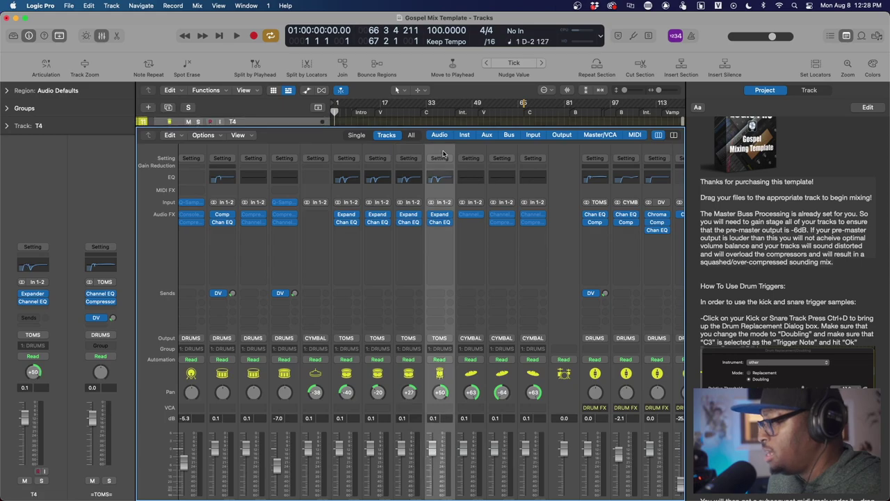
pyautogui.click(498, 149)
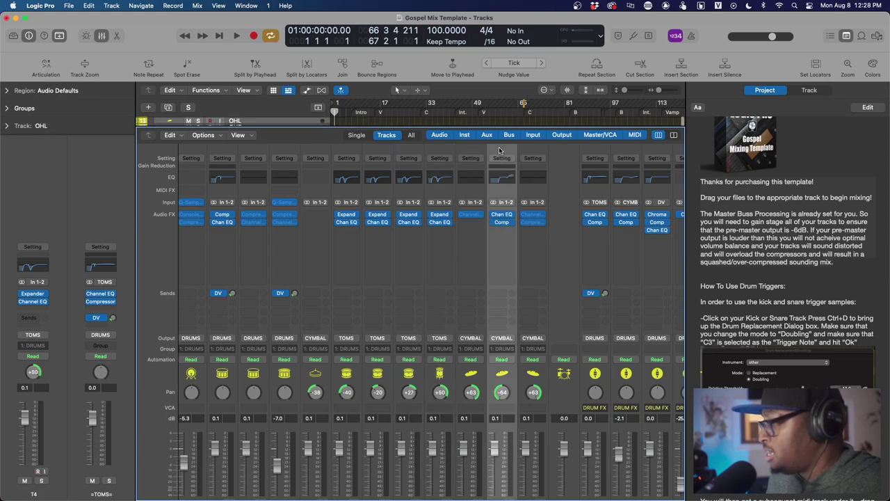
pyautogui.click(460, 150)
pyautogui.click(537, 166)
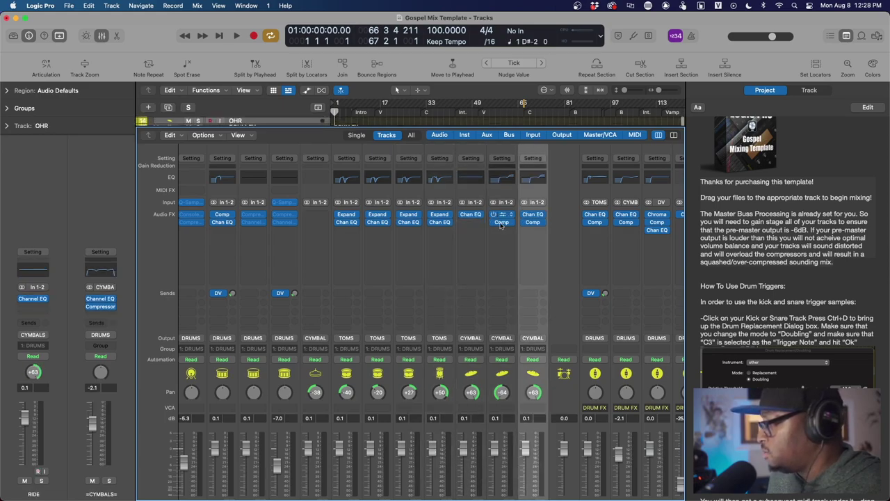
pyautogui.hscroll(10, 376, 278)
pyautogui.hscroll(-12, 365, 278)
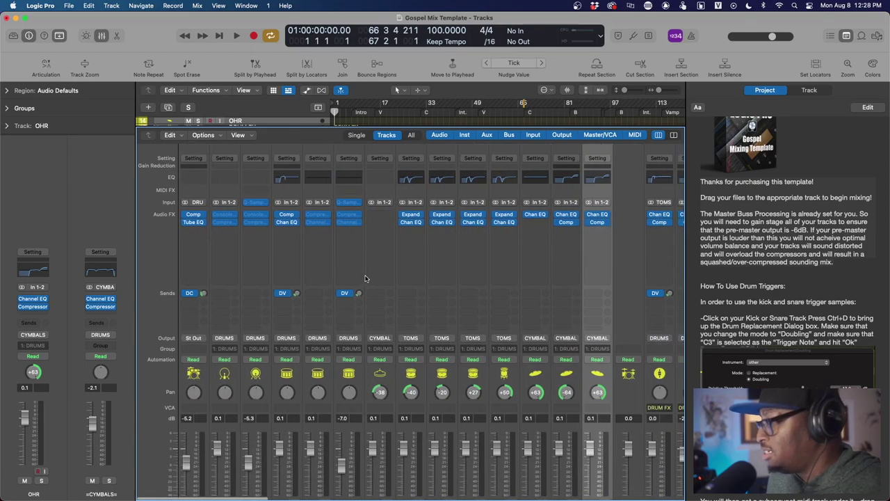
pyautogui.click(257, 150)
pyautogui.click(221, 152)
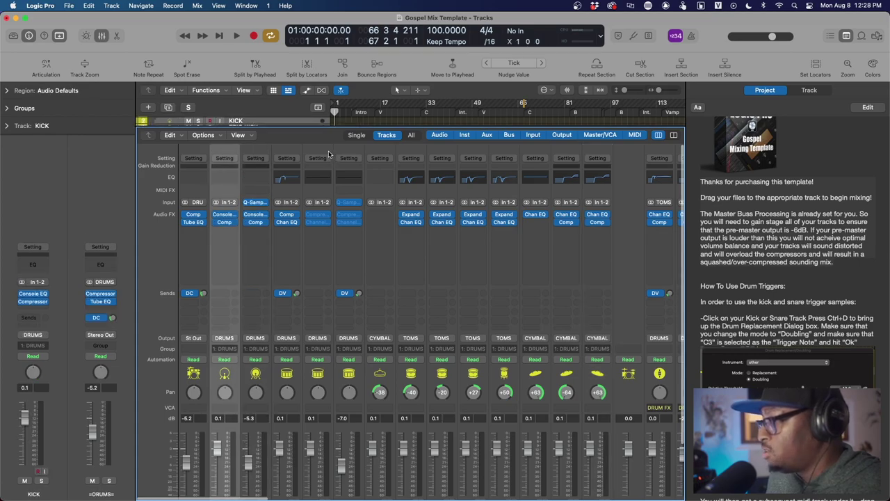
pyautogui.click(328, 151)
pyautogui.click(345, 150)
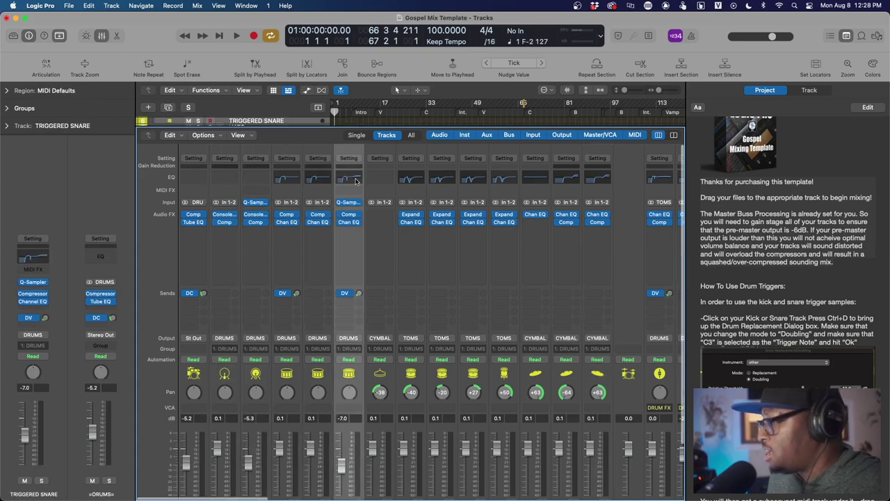
pyautogui.hscroll(5, 486, 272)
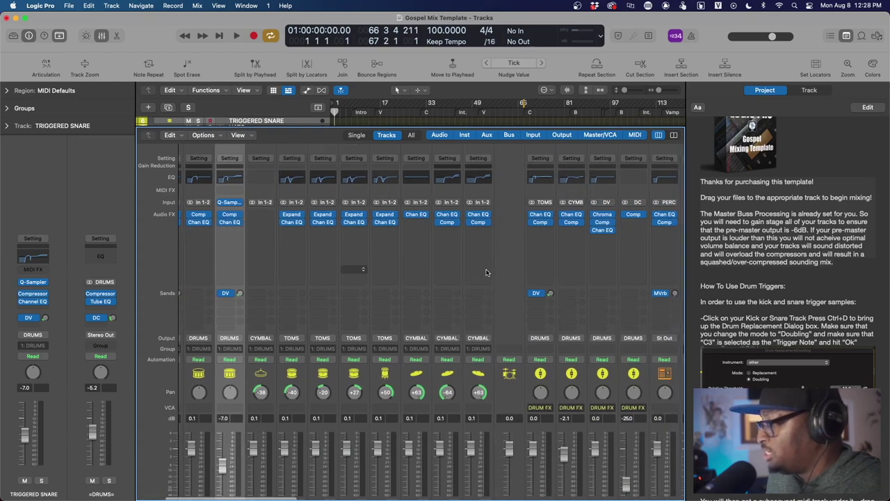
pyautogui.hscroll(1, 487, 272)
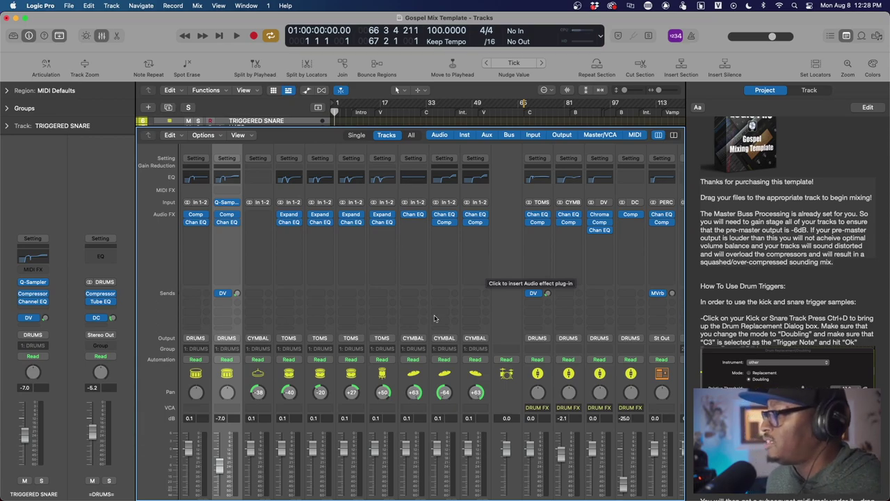
pyautogui.hscroll(-5, 399, 290)
pyautogui.hscroll(1, 399, 290)
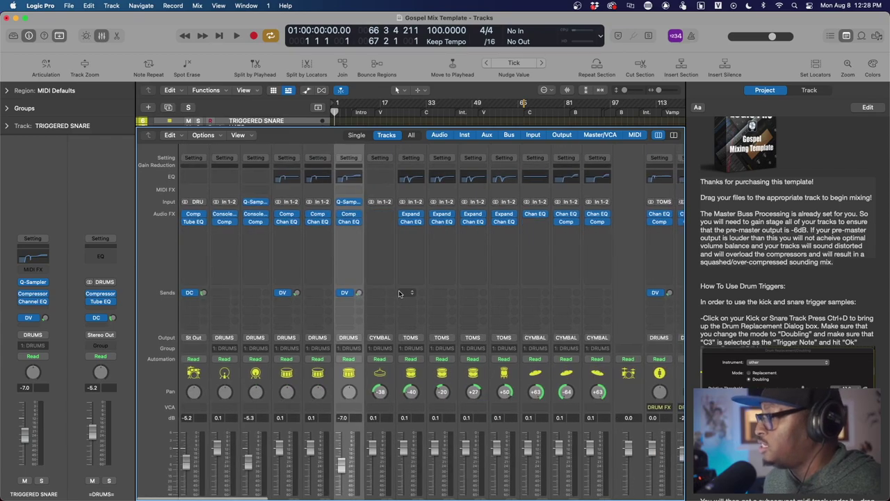
# Step: Close the Mixer to return to the track list and show the file browser's WAV stems
pyautogui.click(101, 36)
pyautogui.scroll(-5, 270, 257)
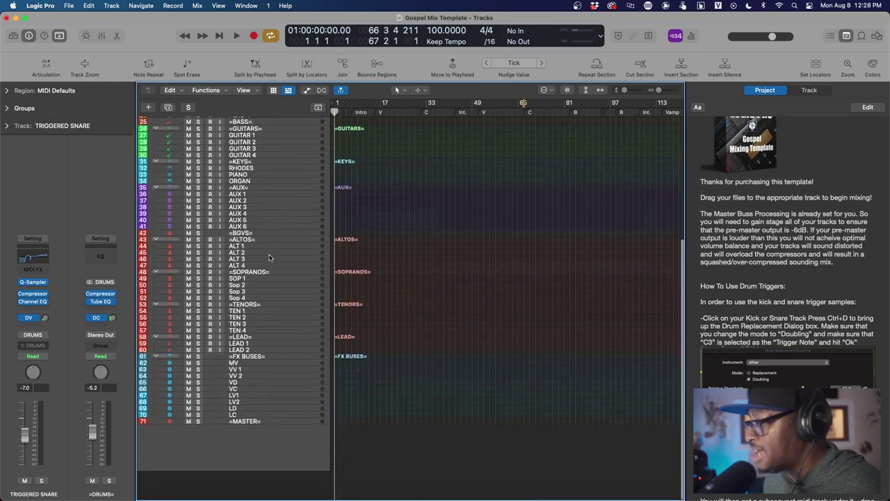
pyautogui.scroll(5, 270, 258)
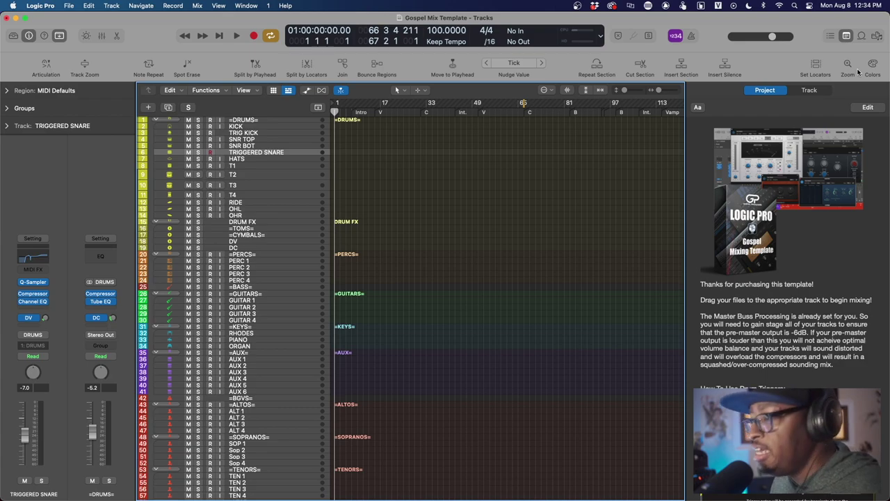
pyautogui.click(878, 36)
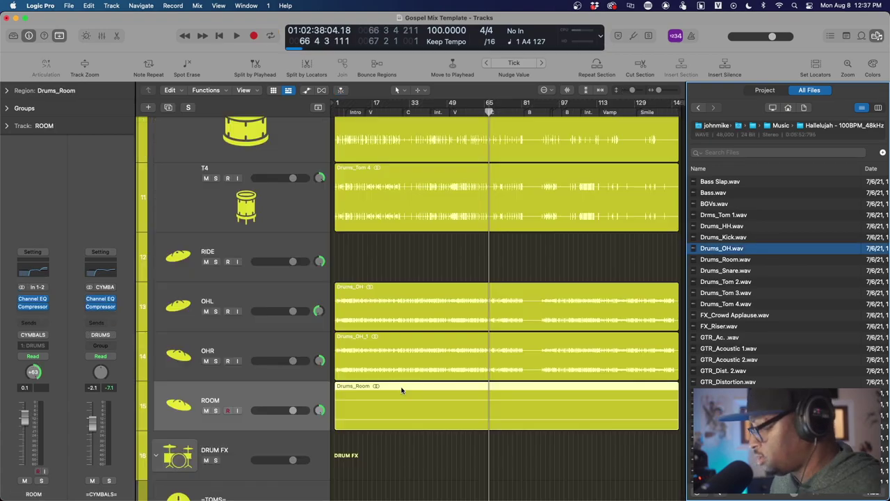
# Step: Play the drum stems from around bar 41 to check the kit
pyautogui.scroll(10, 402, 375)
pyautogui.scroll(-3, 402, 391)
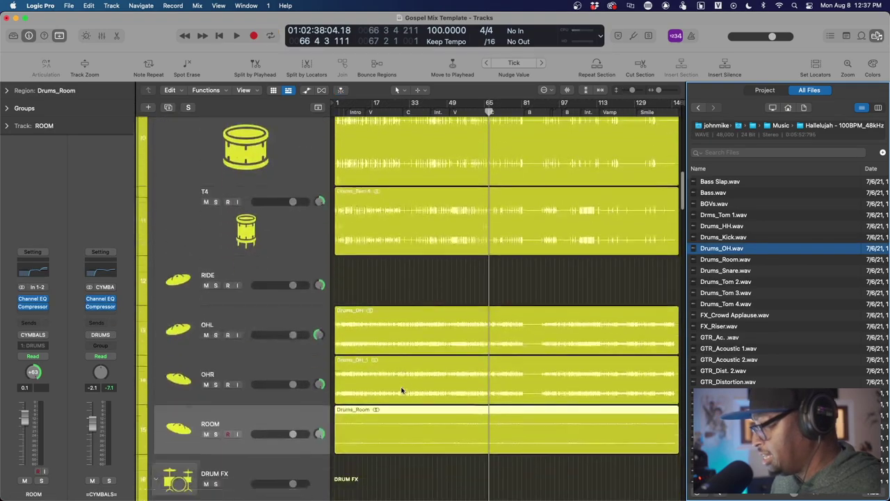
pyautogui.scroll(3, 401, 391)
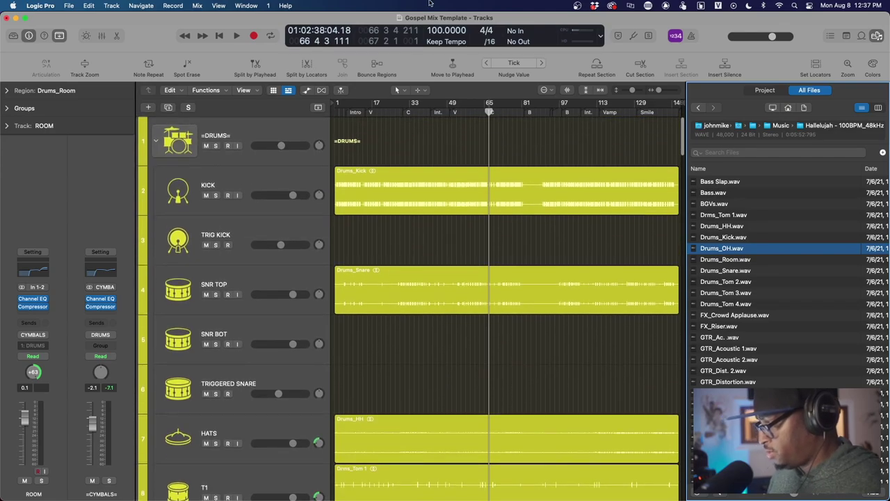
pyautogui.click(430, 112)
pyautogui.press('space')
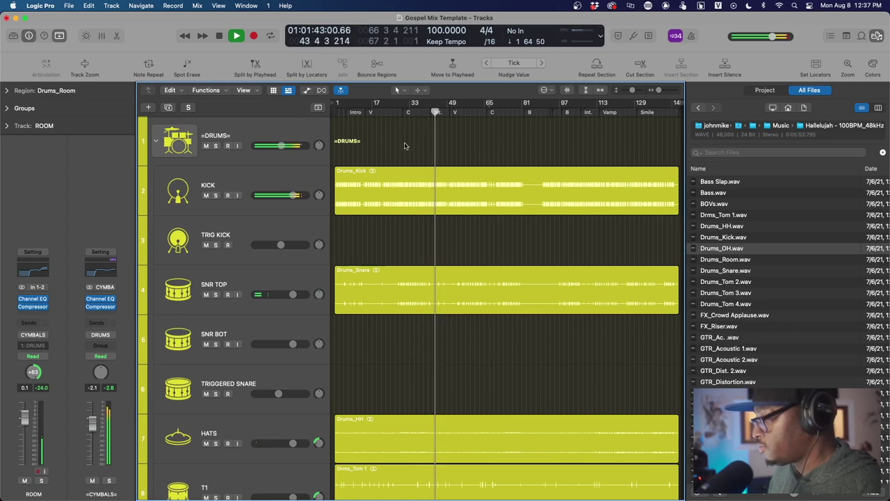
pyautogui.press('space')
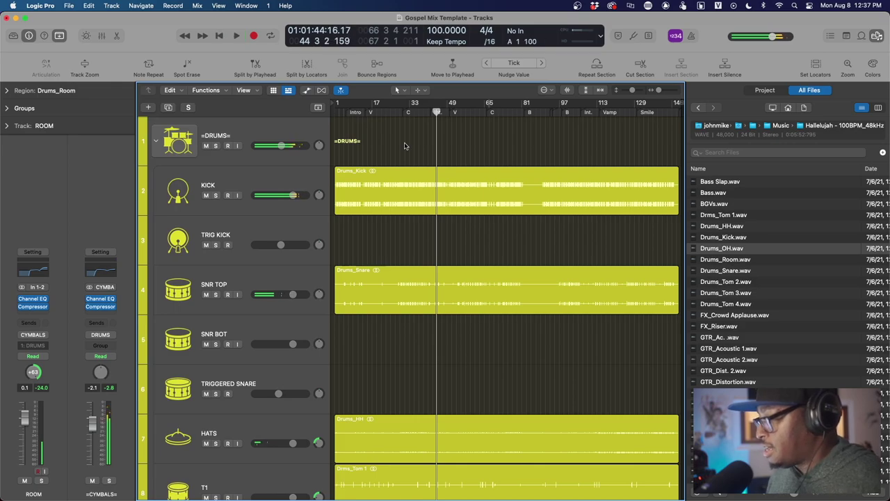
# Step: Select the =DRUMS= folder and rubber-band select all ten drum regions
pyautogui.click(258, 133)
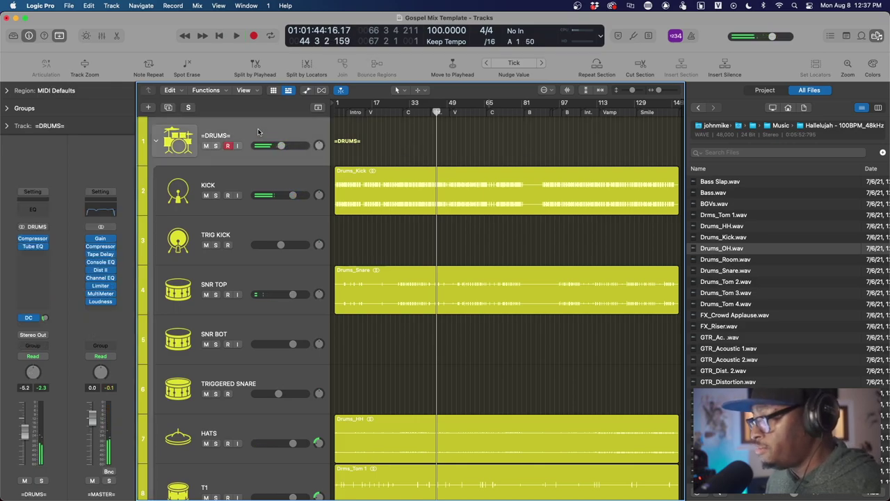
pyautogui.press('space')
pyautogui.press('space')
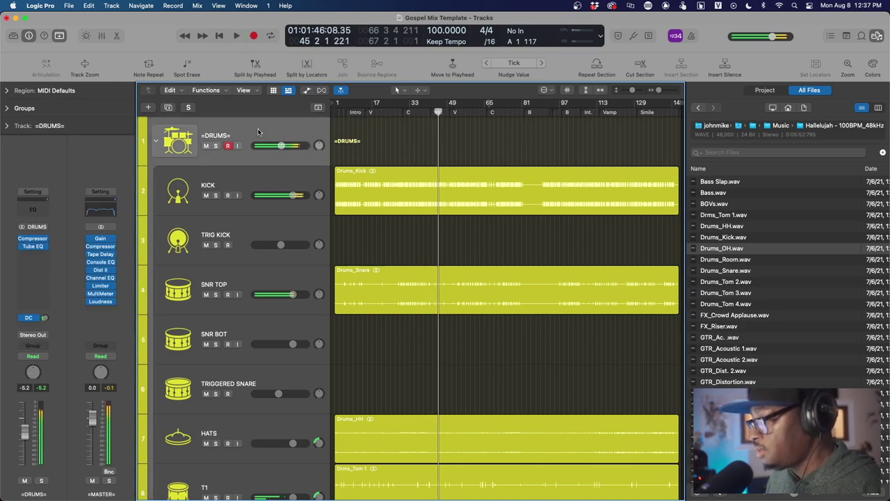
pyautogui.moveTo(438, 159); pyautogui.dragTo(316, 455)
pyautogui.moveTo(350, 384); pyautogui.dragTo(351, 384)
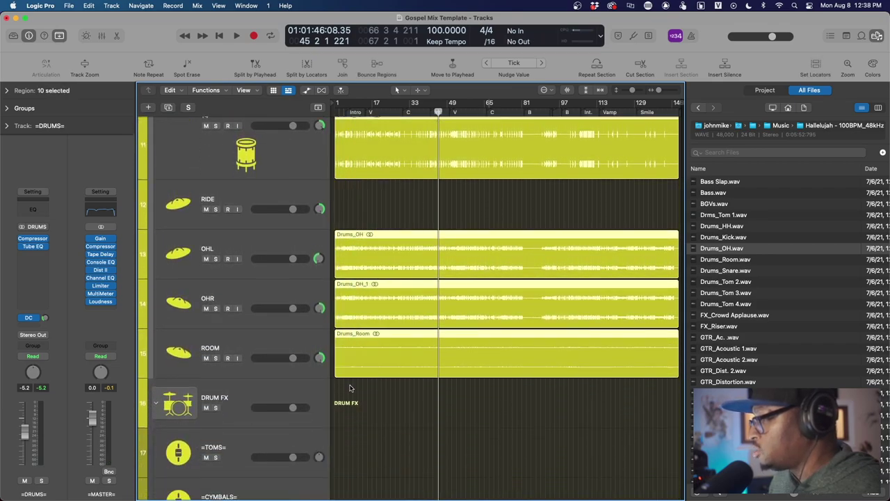
# Step: Expand the Region inspector to show Gain, Transpose and fade settings for the ten drum regions
pyautogui.scroll(10, 402, 313)
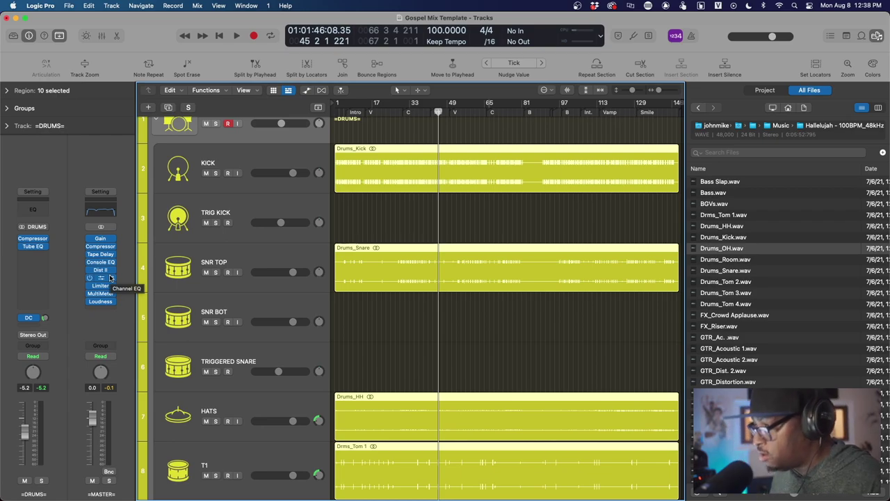
pyautogui.scroll(1, 251, 160)
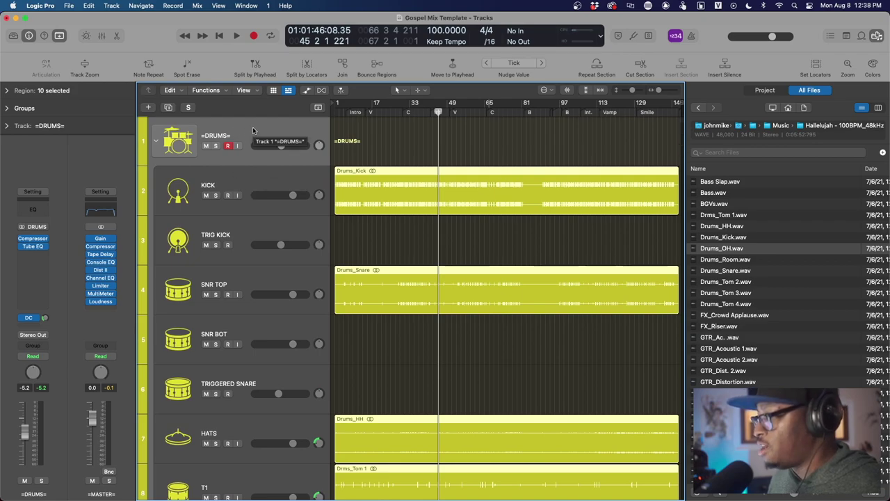
pyautogui.scroll(-10, 523, 373)
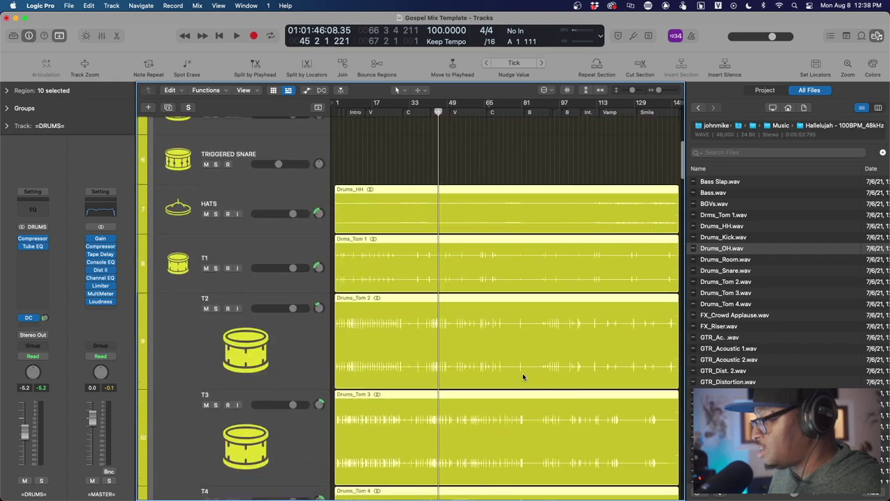
pyautogui.click(8, 90)
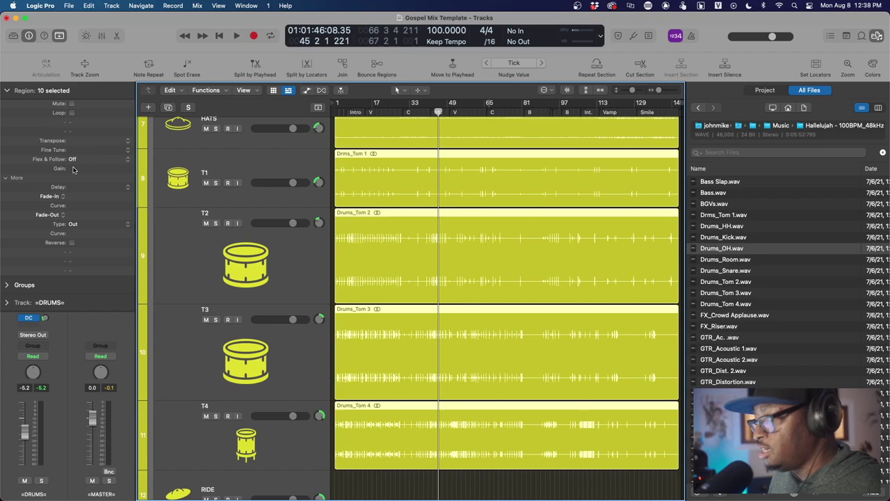
# Step: Set the drum regions' gain to -10.2 dB and play back to check levels
pyautogui.moveTo(72, 172); pyautogui.dragTo(41, 322)
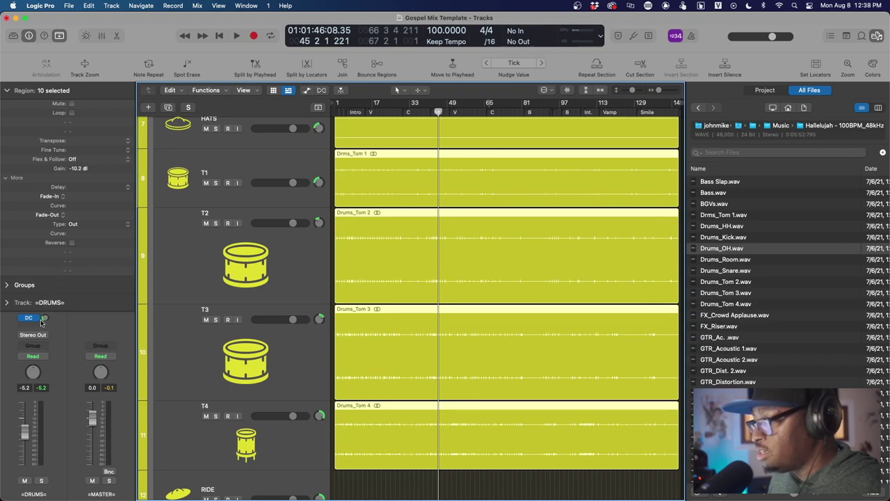
pyautogui.press('space')
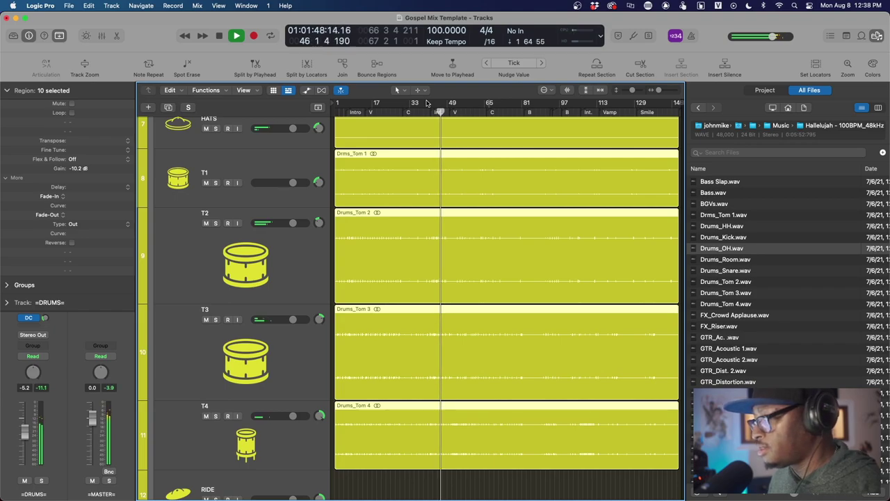
pyautogui.scroll(10, 195, 261)
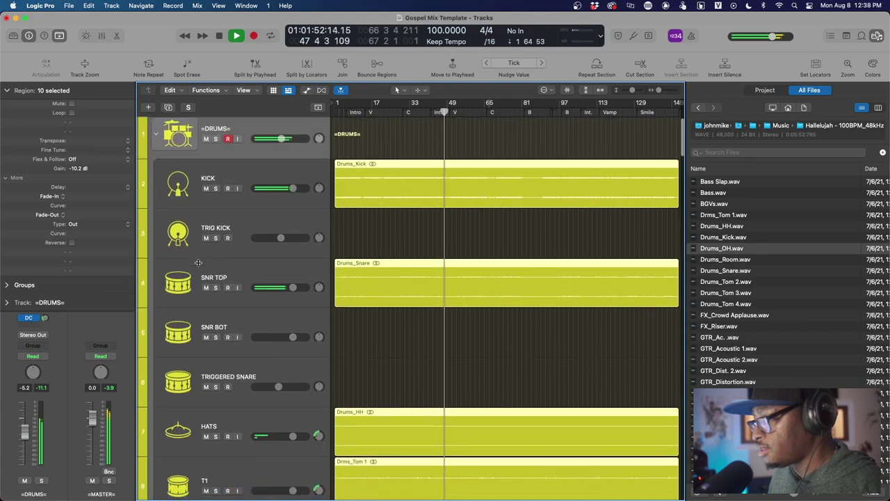
pyautogui.scroll(-8, 196, 262)
pyautogui.scroll(-5, 199, 263)
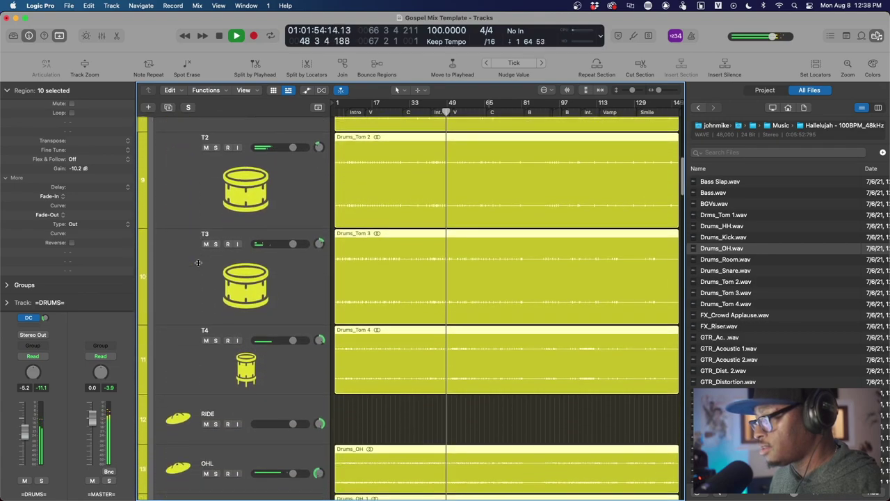
pyautogui.scroll(-2, 198, 262)
pyautogui.scroll(3, 198, 262)
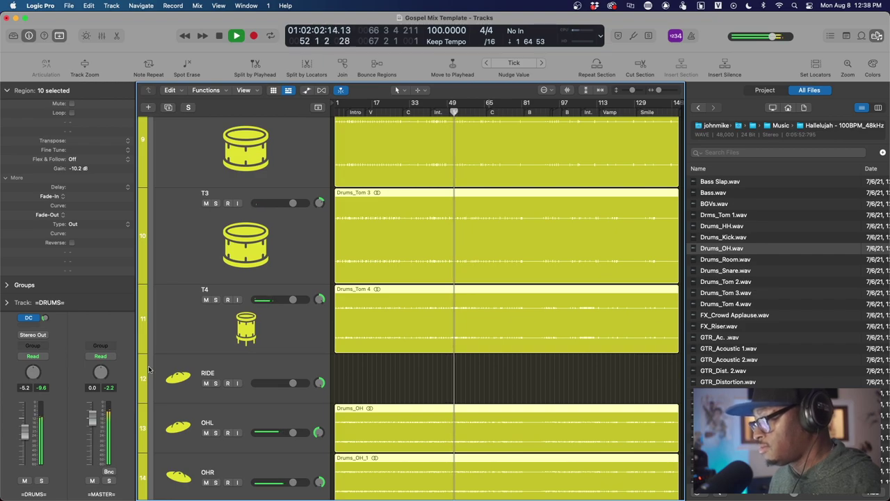
pyautogui.press('space')
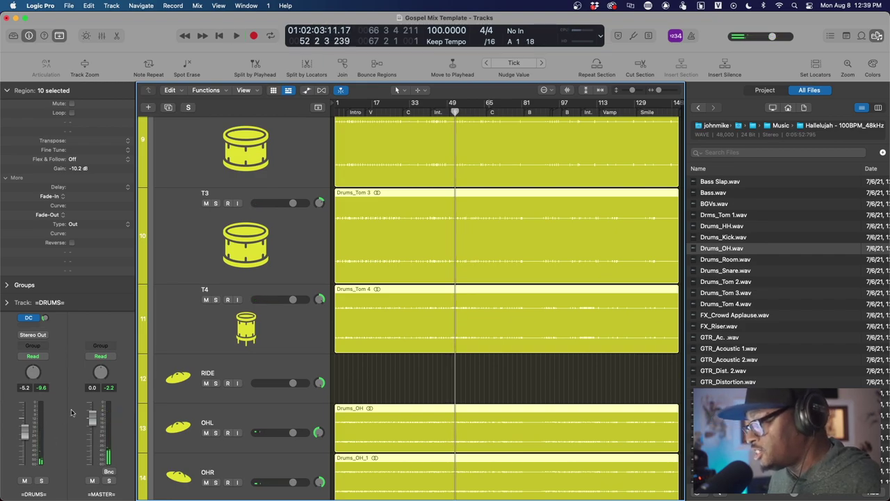
# Step: Enable Waveform Zoom to draw waveforms taller, then select the TRIGGERED SNARE track
pyautogui.scroll(5, 378, 318)
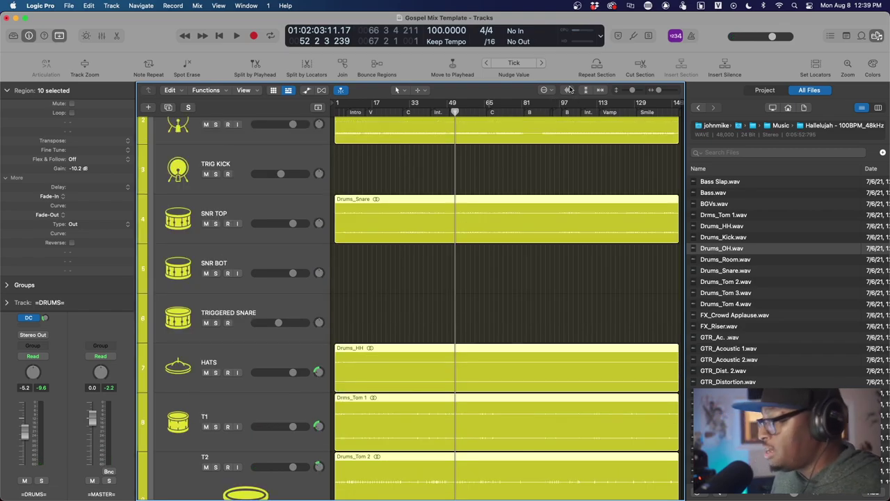
pyautogui.scroll(-5, 530, 385)
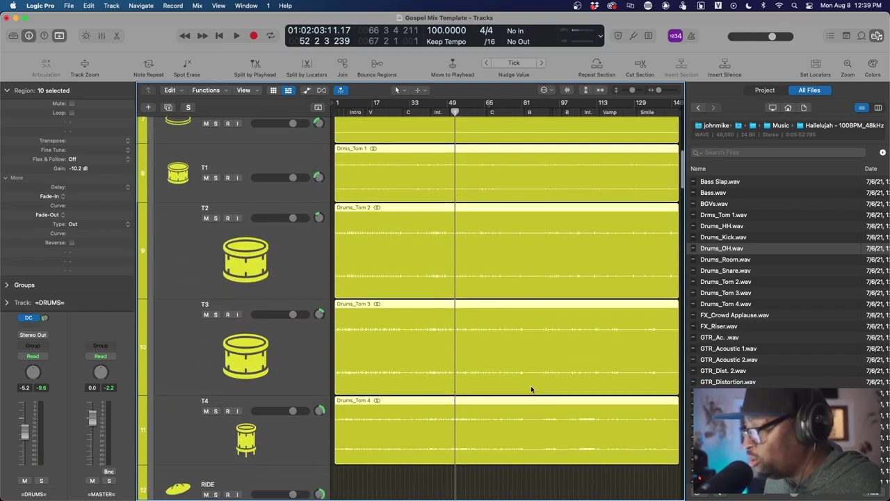
pyautogui.scroll(3, 530, 385)
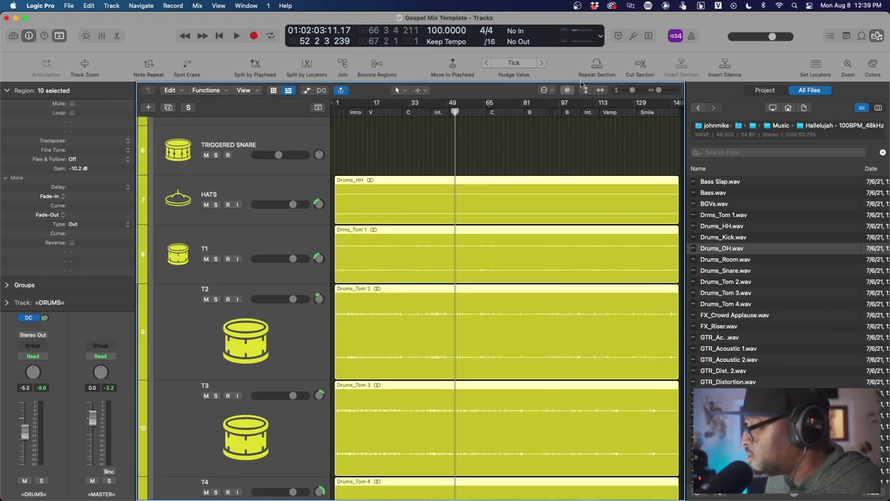
pyautogui.click(567, 90)
pyautogui.click(566, 90)
pyautogui.moveTo(566, 91); pyautogui.dragTo(564, 73)
pyautogui.scroll(5, 341, 258)
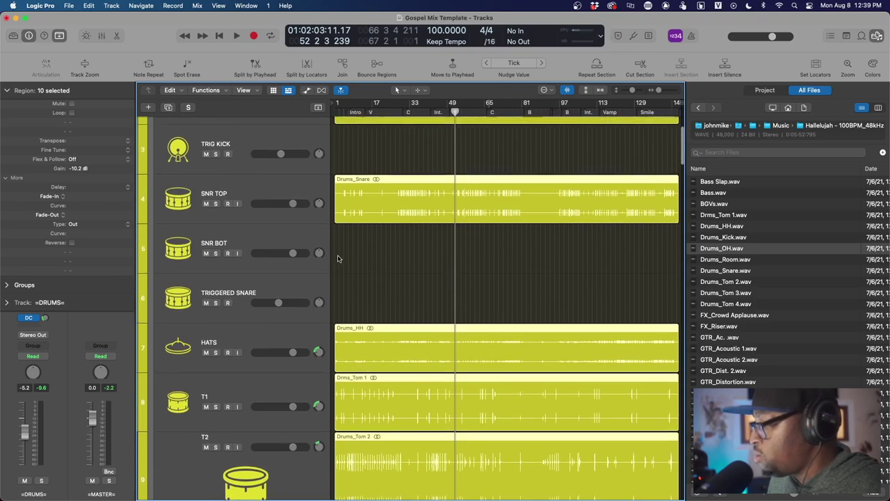
pyautogui.click(264, 280)
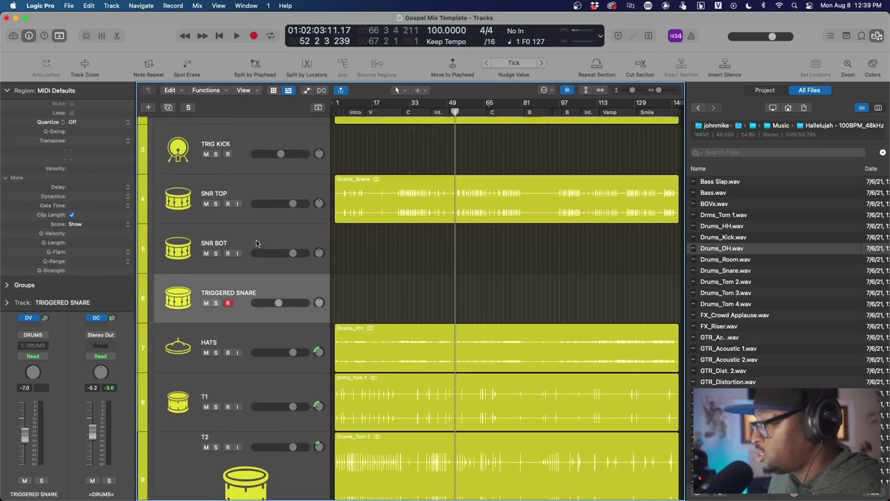
# Step: Check the Quick Sampler on TRIGGERED SNARE and TRIG KICK, then show the project notes
pyautogui.click(8, 90)
pyautogui.click(32, 282)
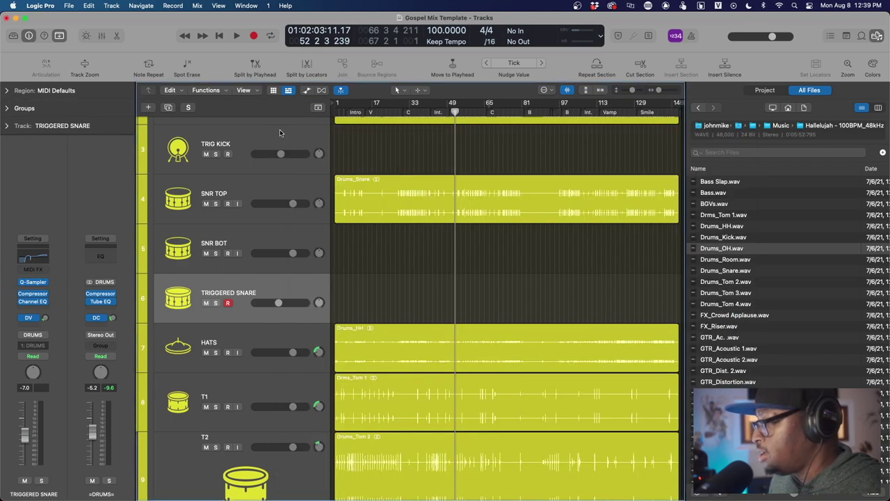
pyautogui.click(282, 132)
pyautogui.click(256, 142)
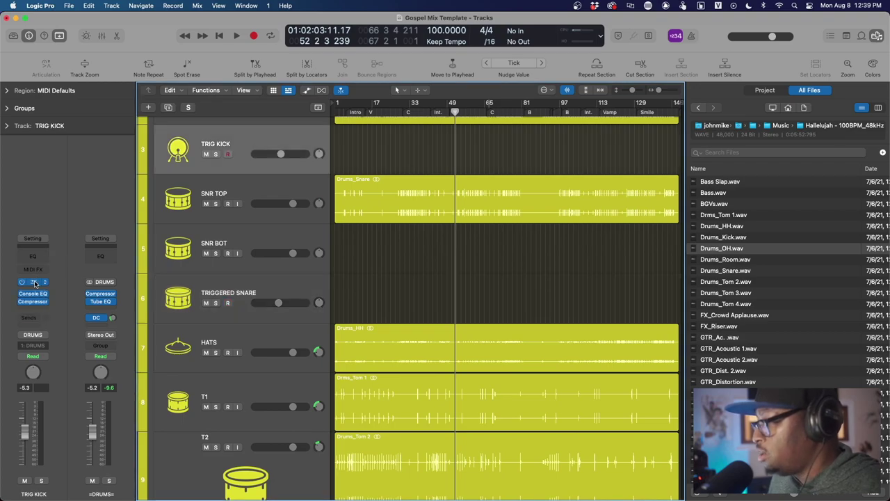
pyautogui.click(34, 284)
pyautogui.click(284, 135)
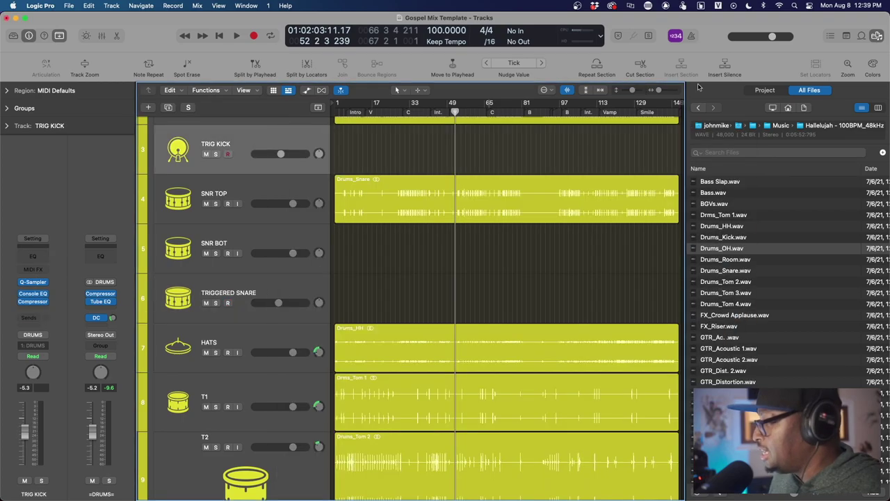
pyautogui.click(847, 36)
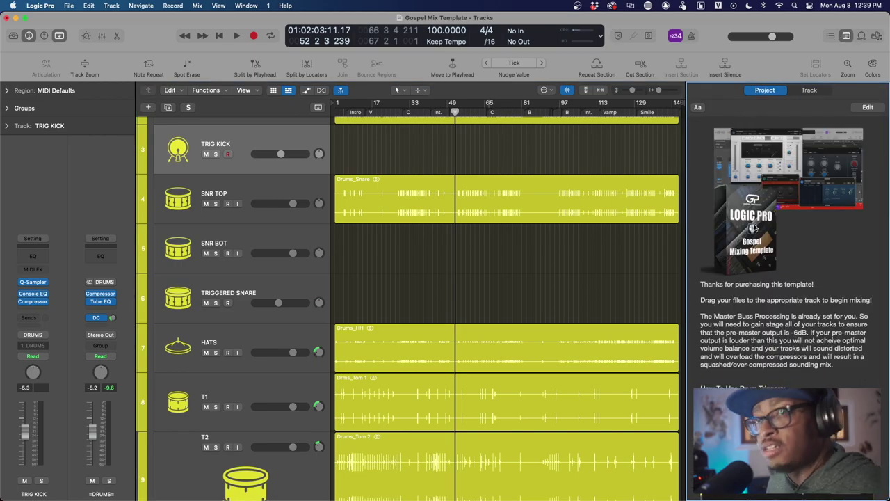
# Step: Switch from the project notes back to the file browser and scroll up to the KICK track
pyautogui.scroll(-10, 834, 310)
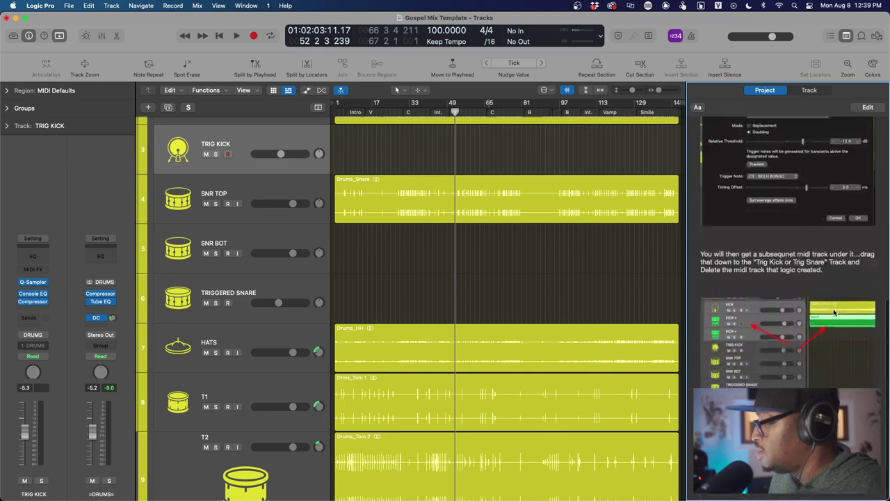
pyautogui.scroll(10, 834, 312)
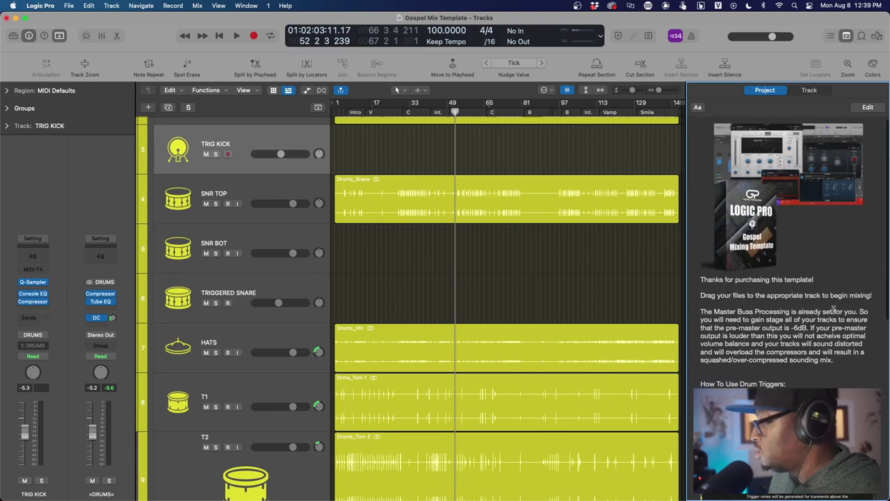
pyautogui.click(878, 36)
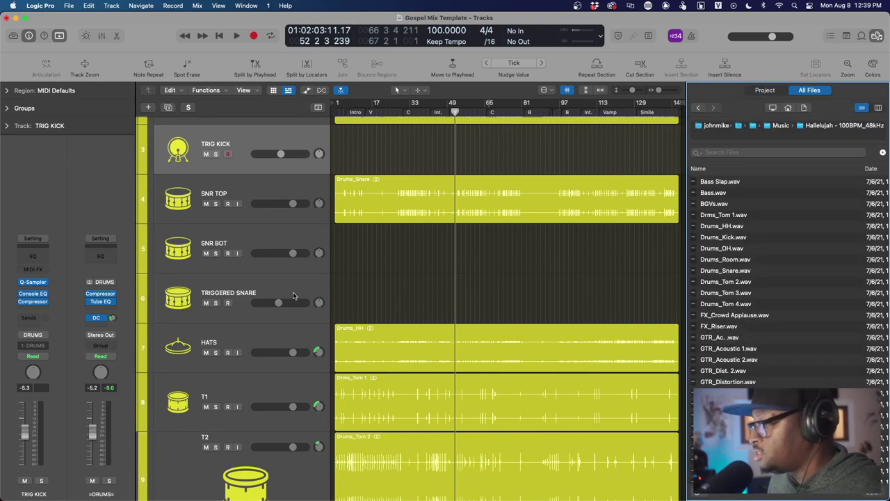
pyautogui.scroll(5, 292, 294)
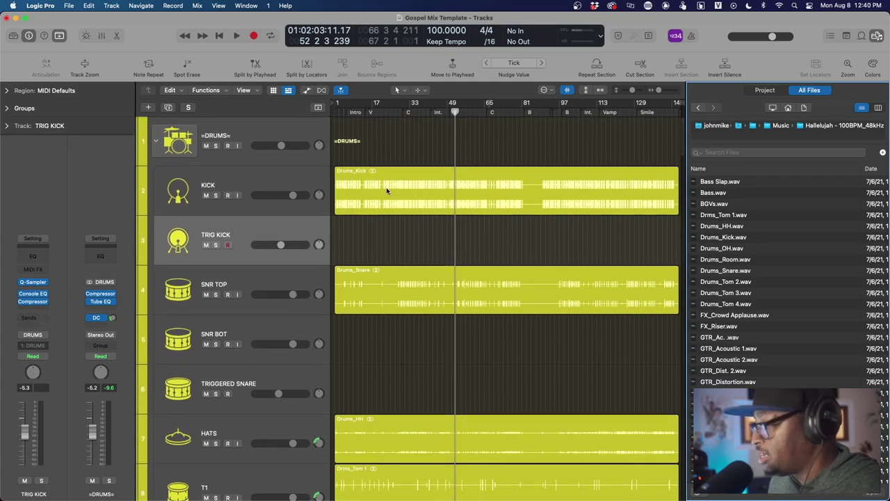
# Step: Double KICK with Drum Replacement/Doubling (-12.0 dB, C3 trigger), adding a KICK + instrument track
pyautogui.click(266, 177)
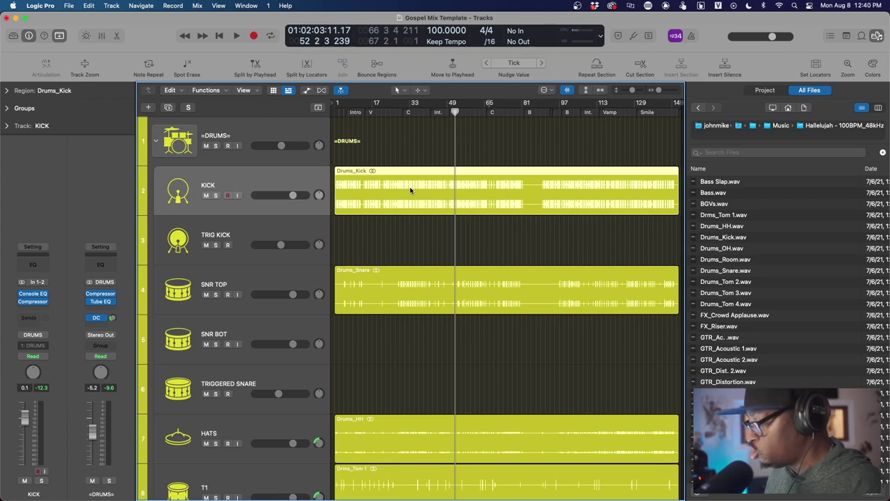
pyautogui.press('y')
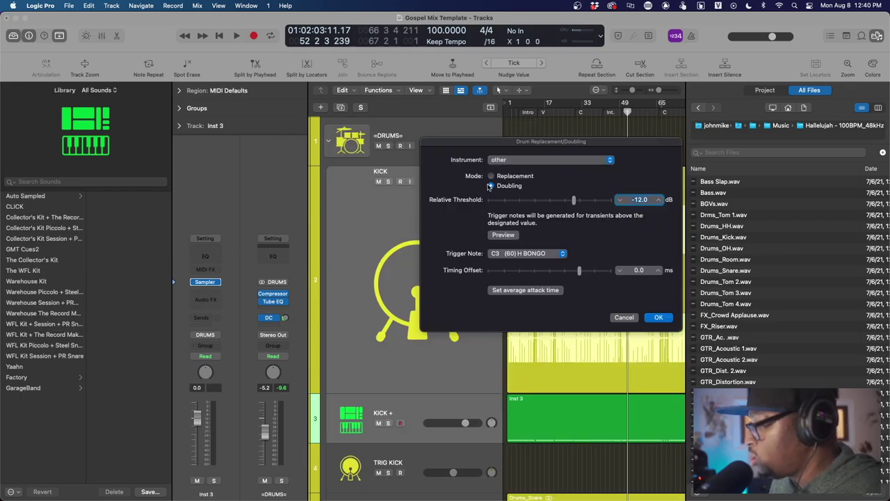
pyautogui.click(491, 186)
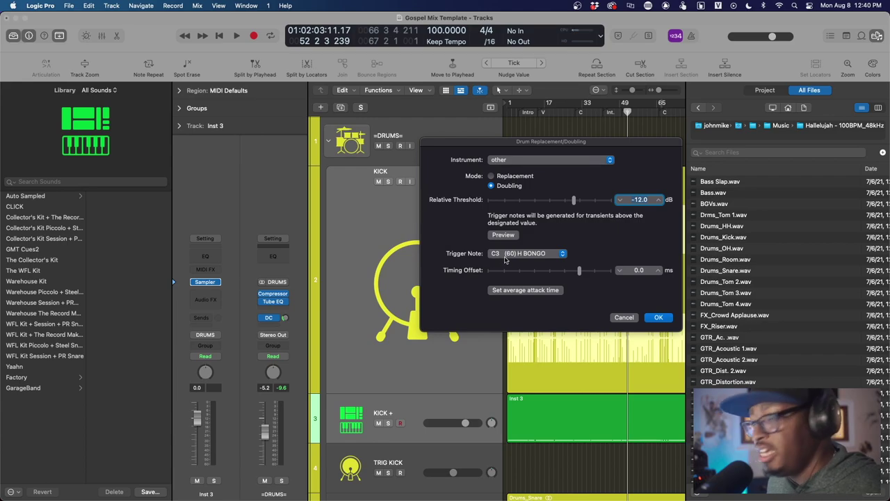
pyautogui.click(660, 318)
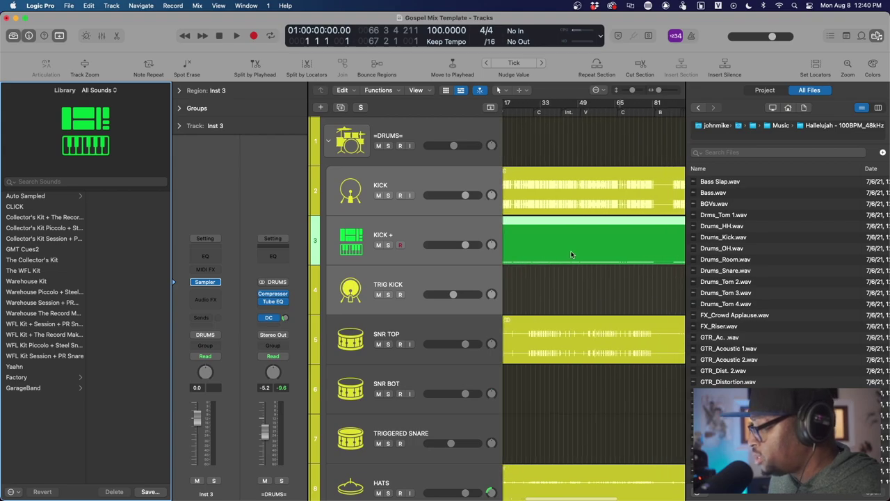
# Step: Hide the Library and move the Inst 3 trigger region onto the TRIG KICK track
pyautogui.click(13, 37)
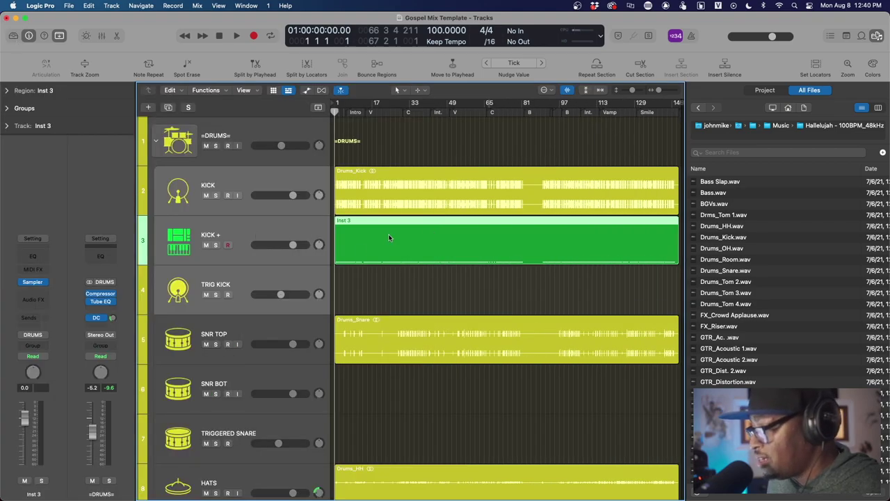
pyautogui.click(265, 283)
pyautogui.moveTo(388, 262); pyautogui.dragTo(387, 274)
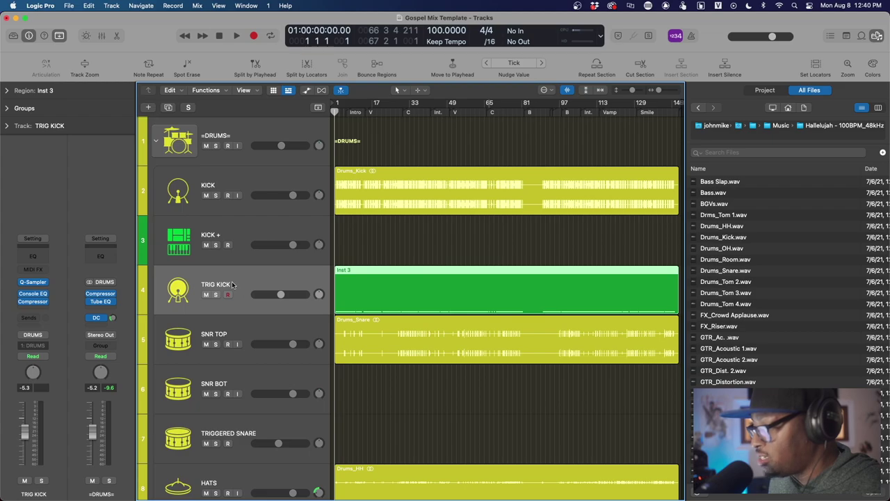
# Step: Delete the empty KICK + track and play back the drums
pyautogui.click(236, 238)
pyautogui.press('super+BackSpace')
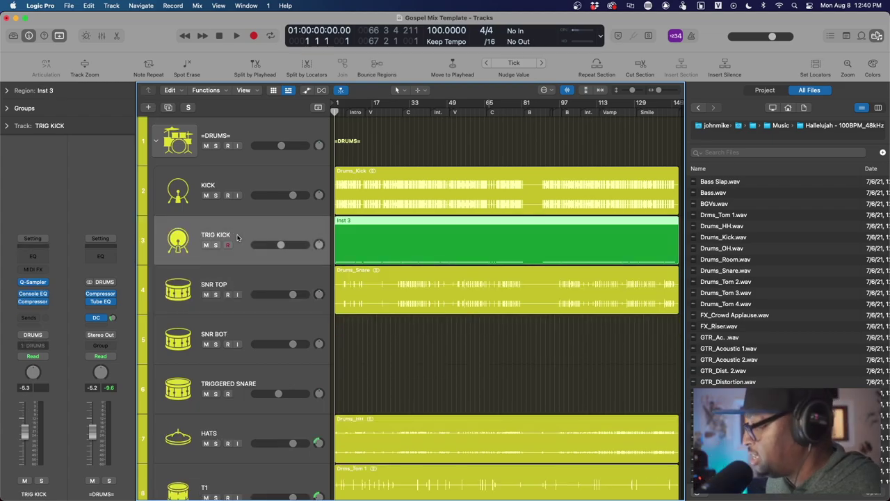
pyautogui.press('space')
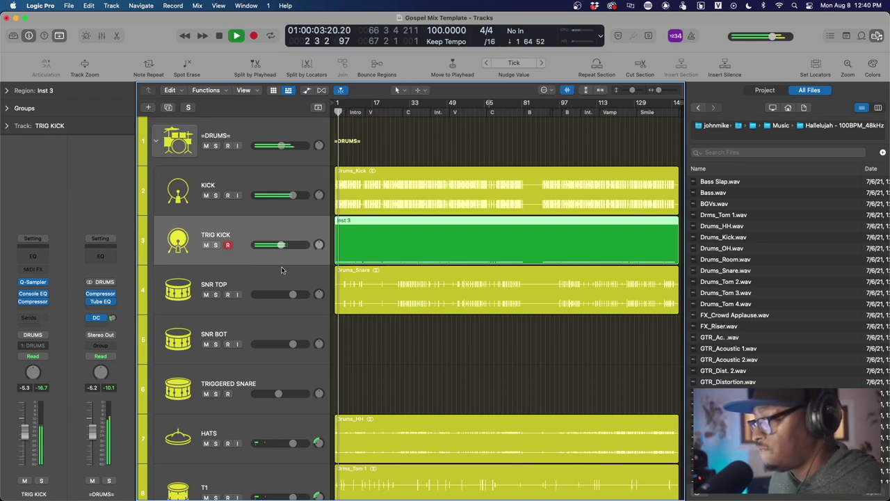
# Step: Audition TRIG KICK in solo, raise its volume to -1.9 dB, and stop playback
pyautogui.click(215, 244)
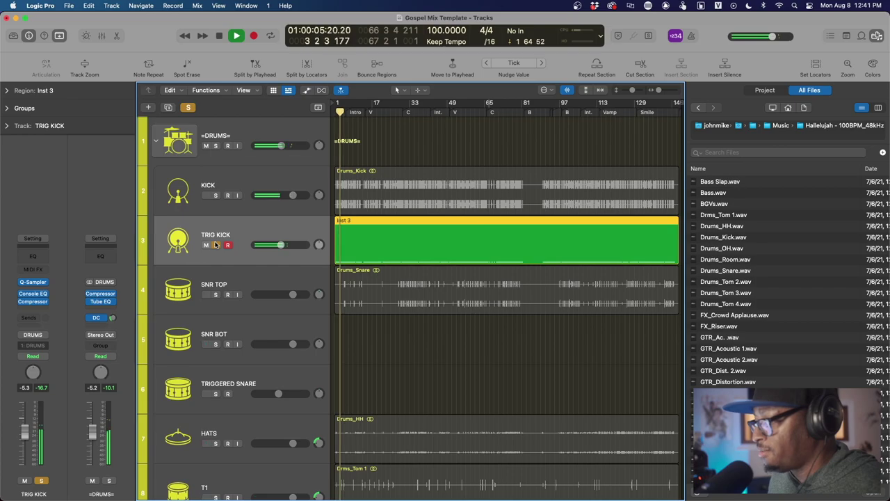
pyautogui.click(216, 245)
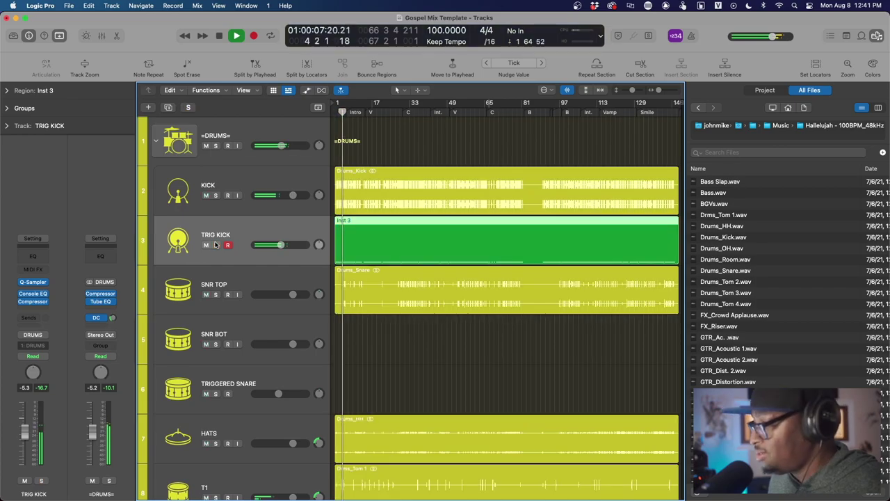
pyautogui.moveTo(281, 244); pyautogui.dragTo(288, 245)
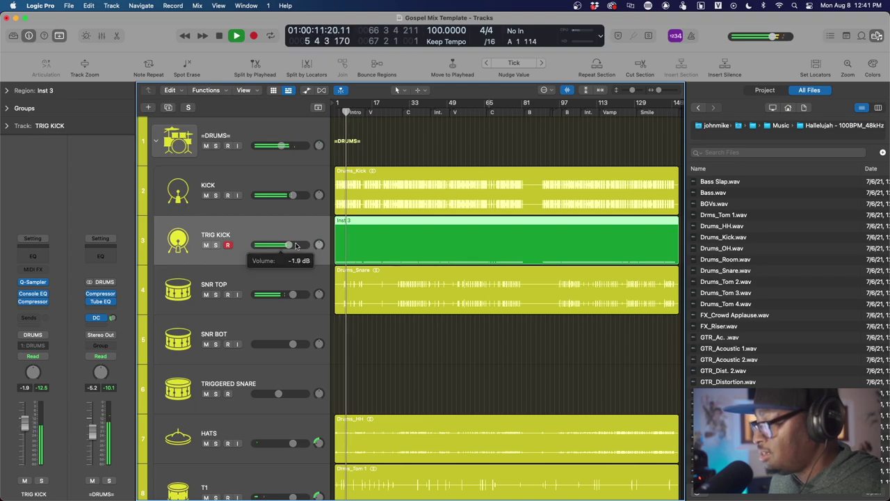
pyautogui.press('space')
# Step: Select the Drums_Snare region and the SNR TOP track
pyautogui.scroll(-3, 295, 297)
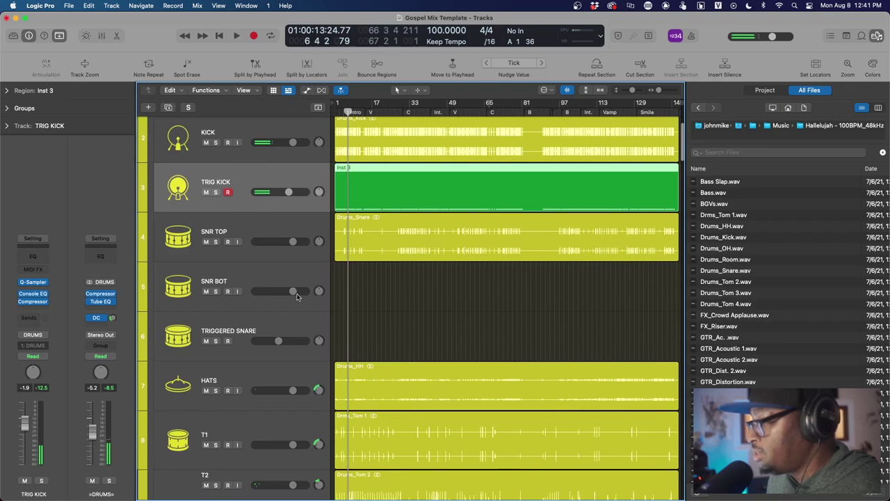
pyautogui.click(372, 244)
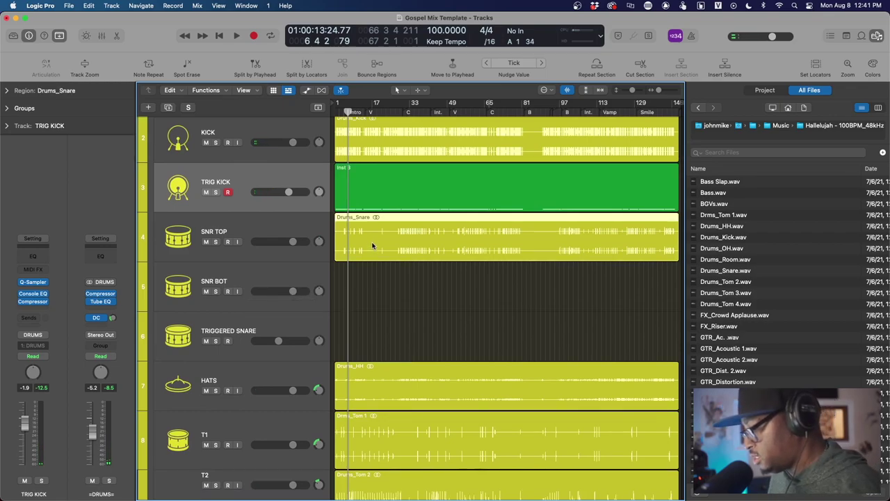
pyautogui.click(275, 227)
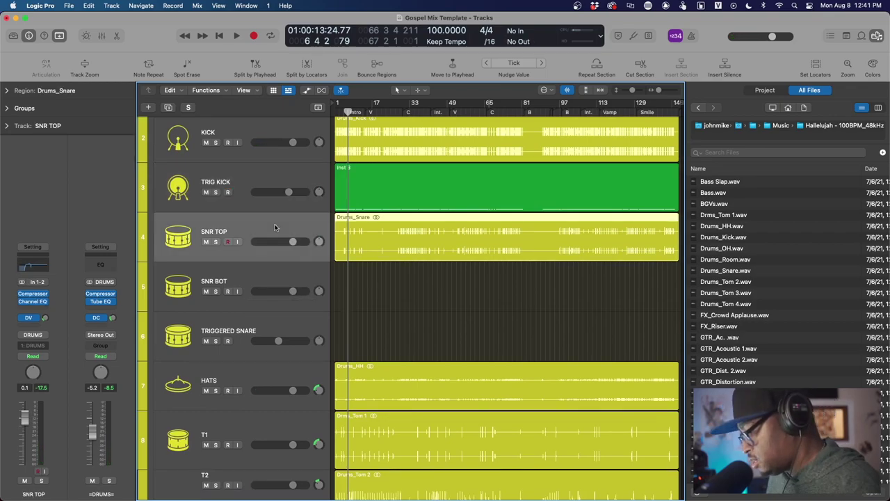
# Step: Create a snare trigger from SNR TOP, move its Inst 3 region to TRIGGERED SNARE, and delete SNR TOP +
pyautogui.press('y')
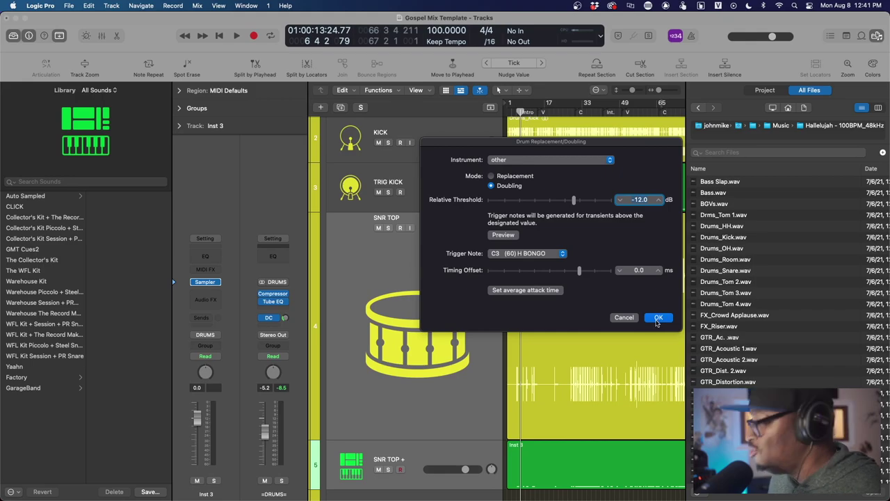
pyautogui.click(657, 318)
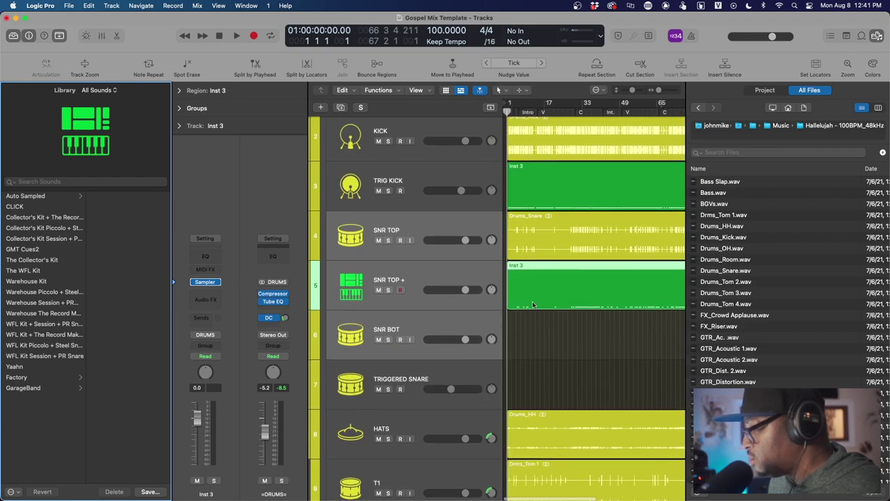
pyautogui.moveTo(560, 266); pyautogui.dragTo(538, 372)
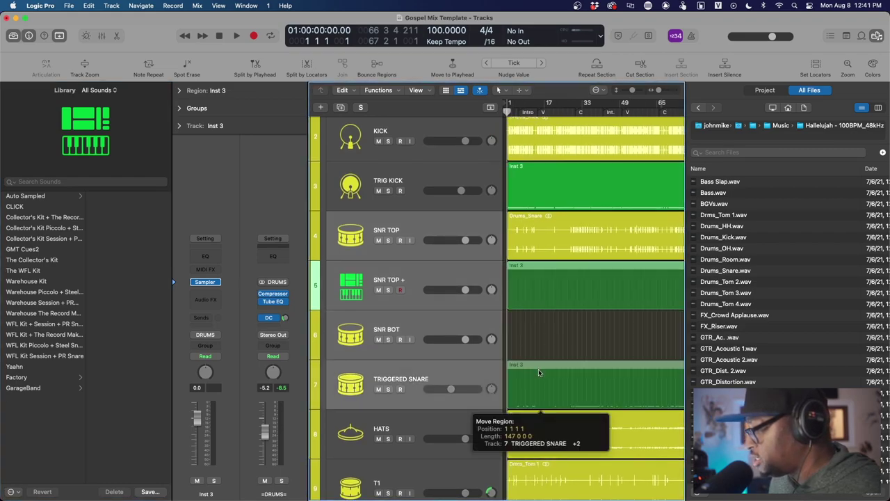
pyautogui.moveTo(538, 368); pyautogui.dragTo(539, 368)
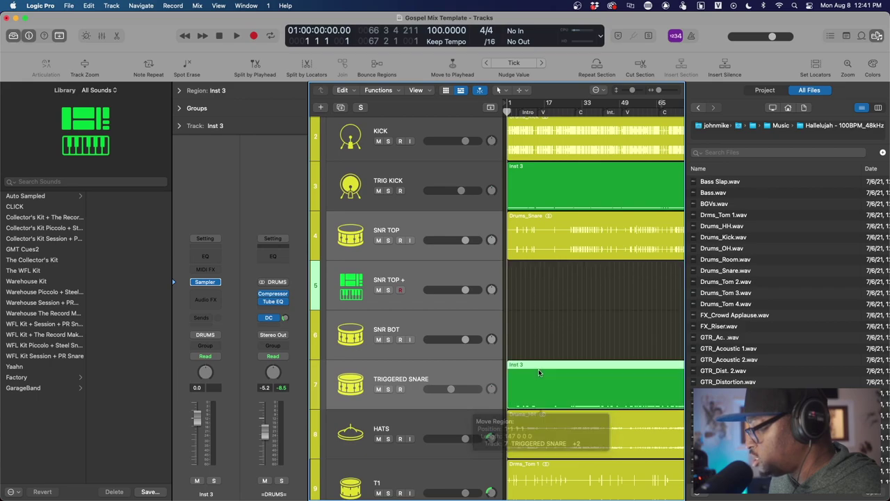
pyautogui.click(427, 275)
pyautogui.press('super+BackSpace')
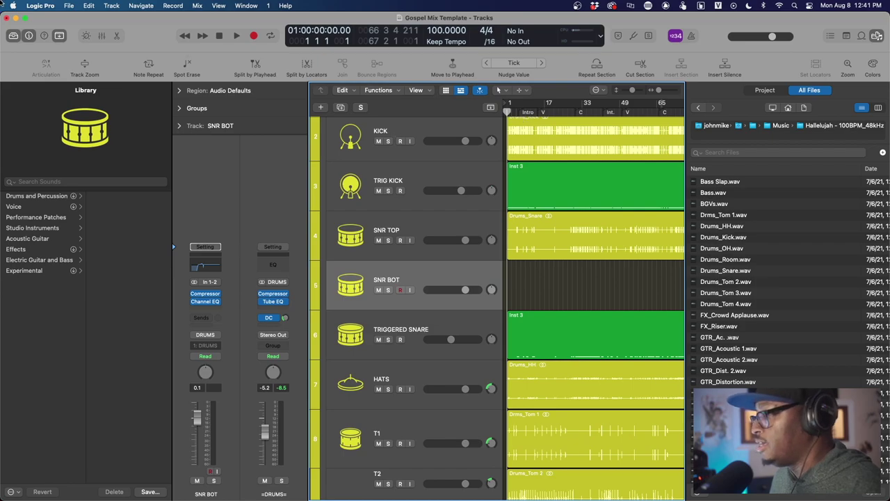
# Step: Hide the Library, play from a later section, and reset TRIGGERED SNARE volume to 0.0 dB
pyautogui.click(13, 35)
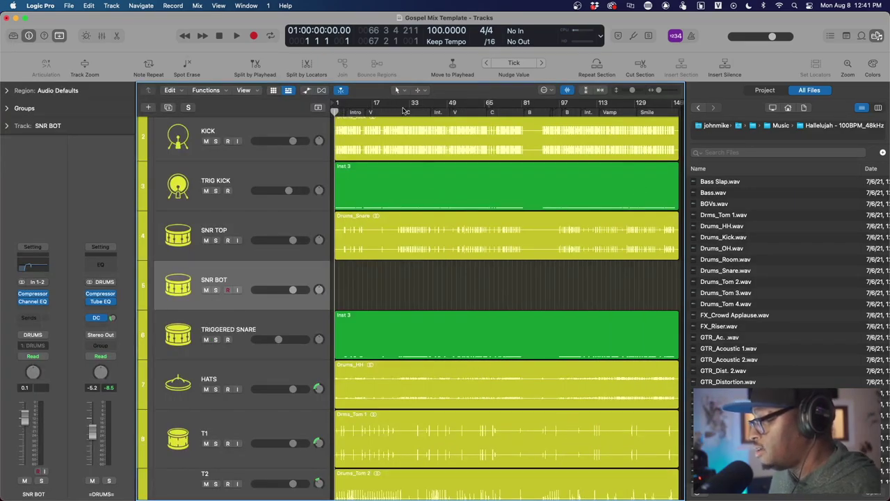
pyautogui.click(437, 110)
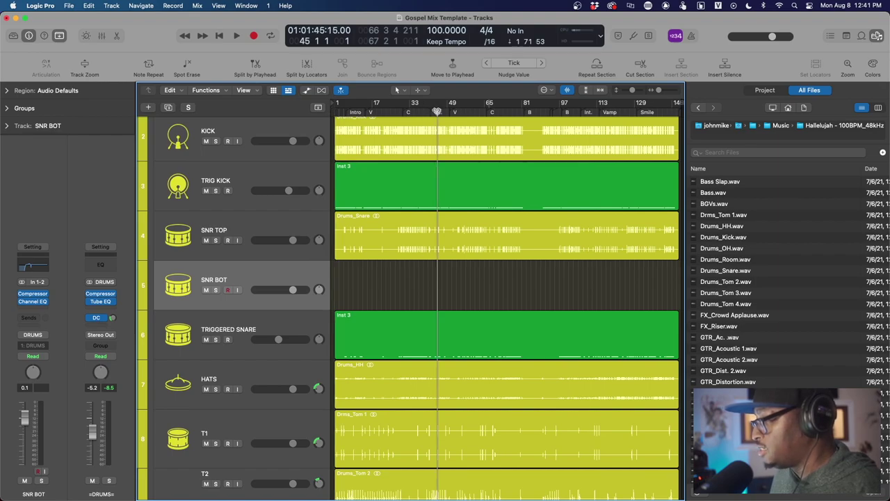
pyautogui.press('space')
pyautogui.click(503, 111)
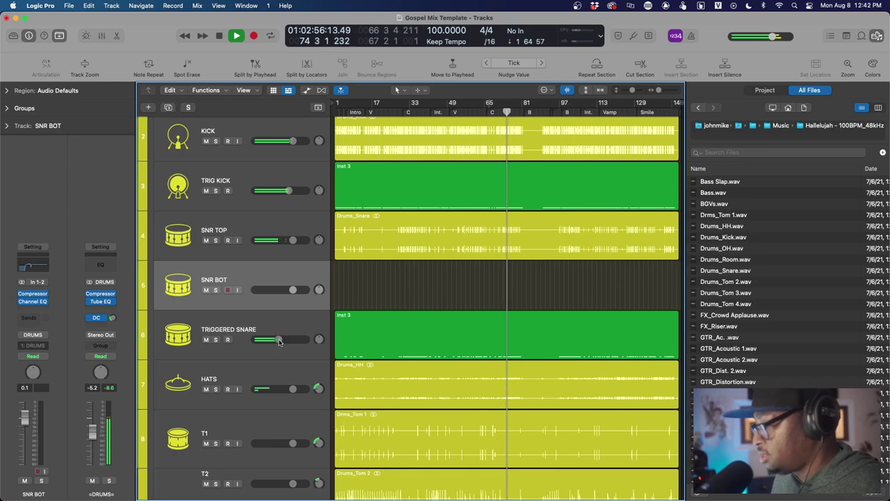
pyautogui.moveTo(273, 335); pyautogui.dragTo(288, 339)
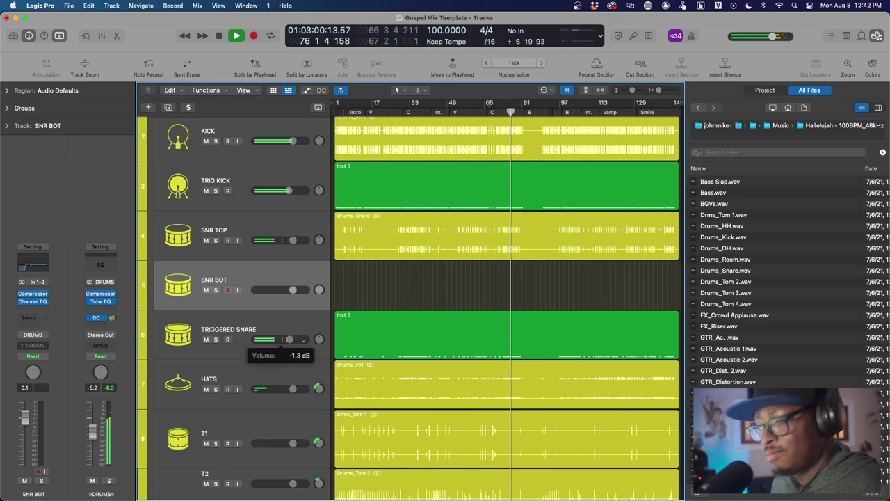
pyautogui.keyDown('alt'); pyautogui.click(288, 339); pyautogui.keyUp('alt')
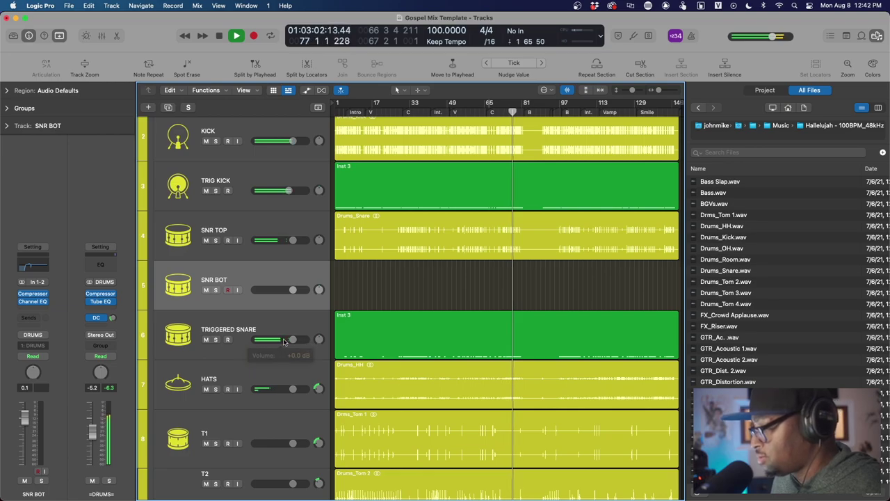
# Step: Compare TRIGGERED SNARE by toggling solo and mute, replaying from bar 73, then stop
pyautogui.click(216, 340)
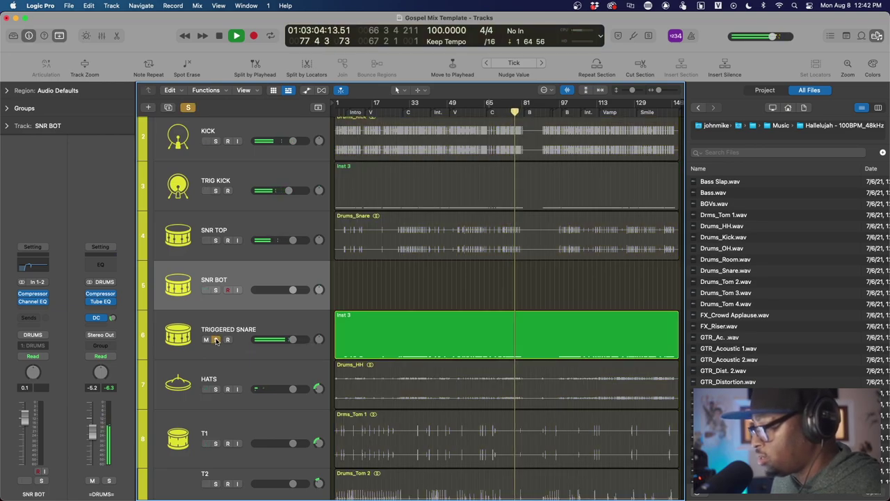
pyautogui.click(215, 340)
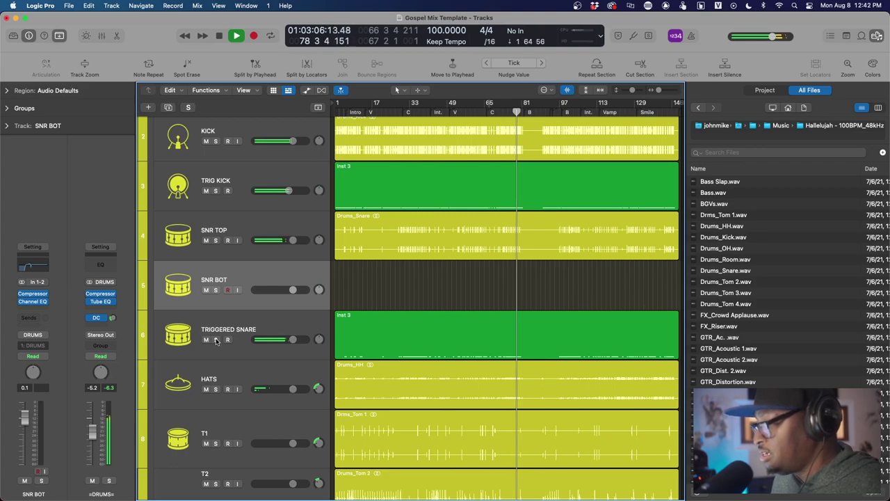
pyautogui.click(206, 340)
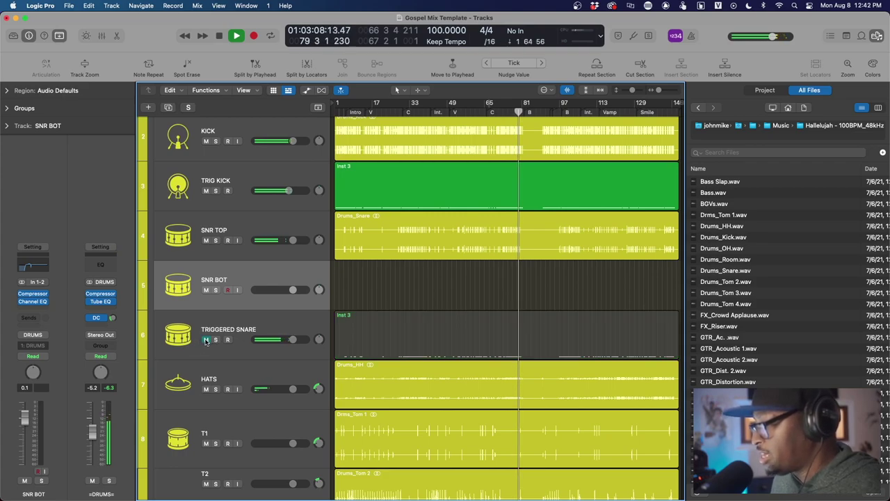
pyautogui.click(206, 340)
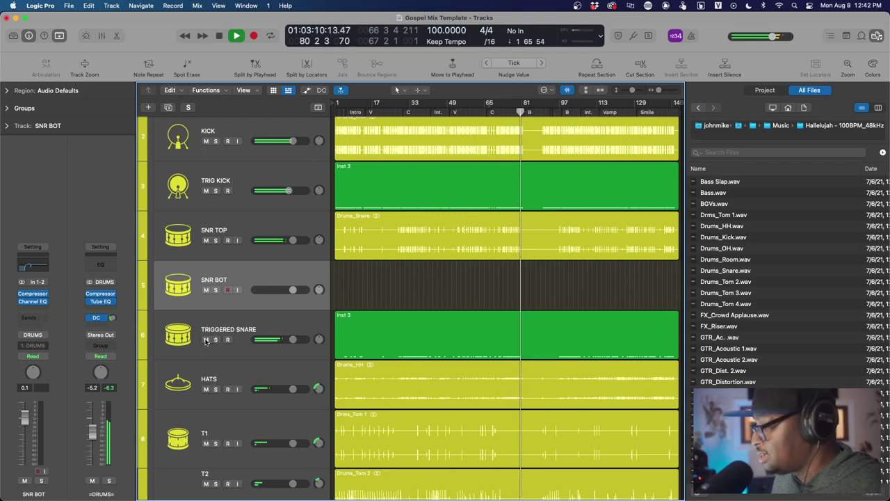
pyautogui.click(501, 111)
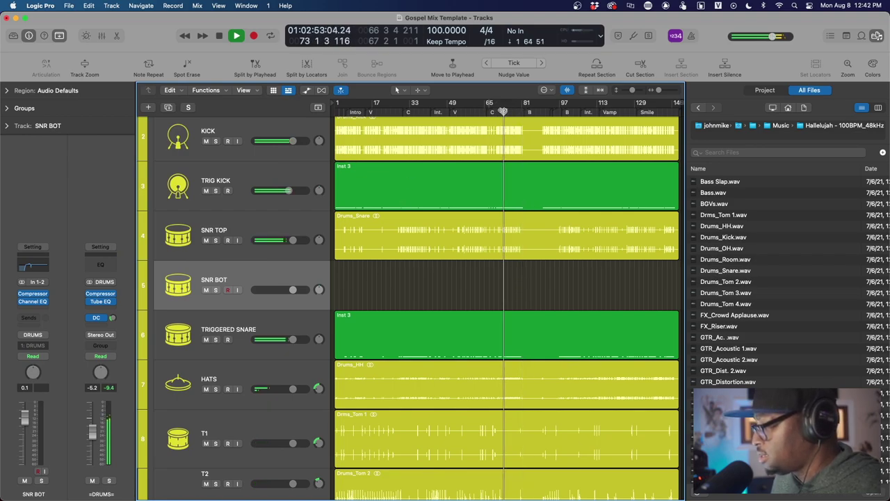
pyautogui.click(206, 340)
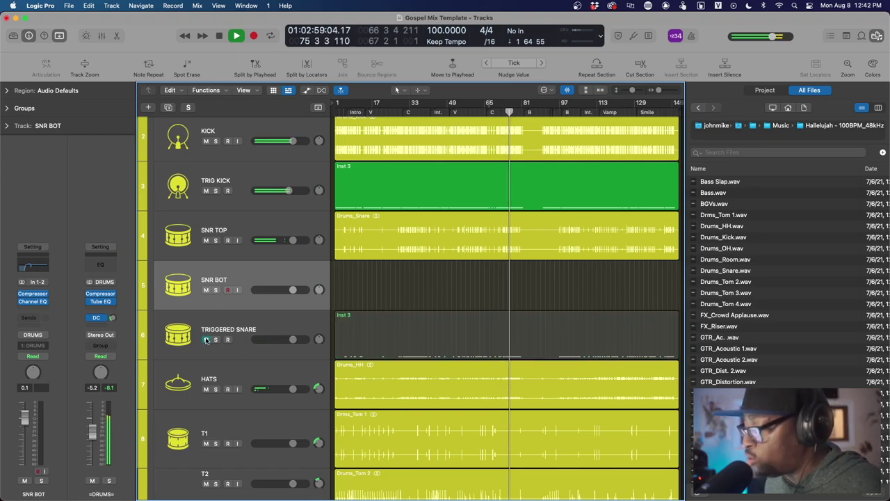
pyautogui.click(206, 339)
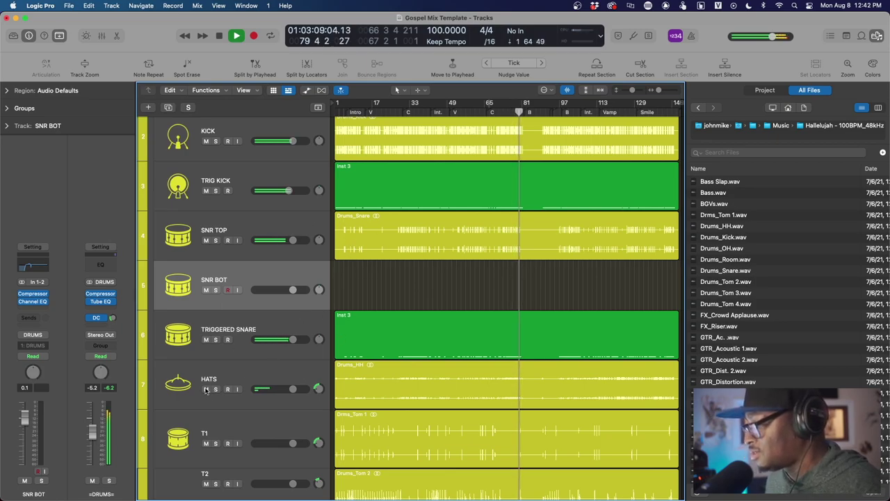
pyautogui.press('space')
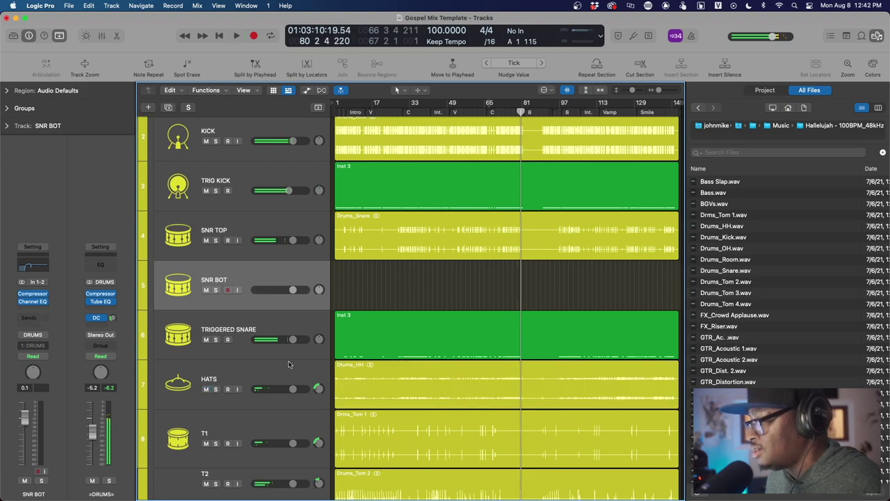
# Step: Select the Drums_OH and Drums_OH_1 regions and lower their region gain to -15.6 dB
pyautogui.scroll(-9, 474, 263)
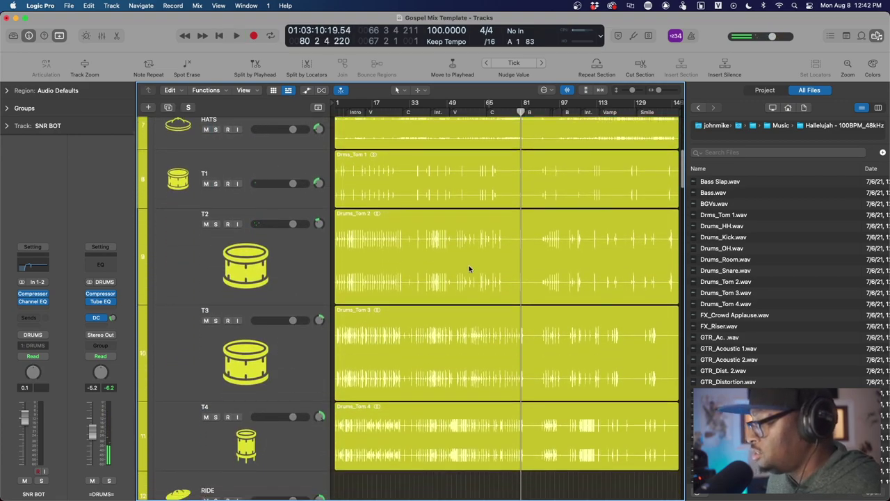
pyautogui.scroll(-5, 436, 372)
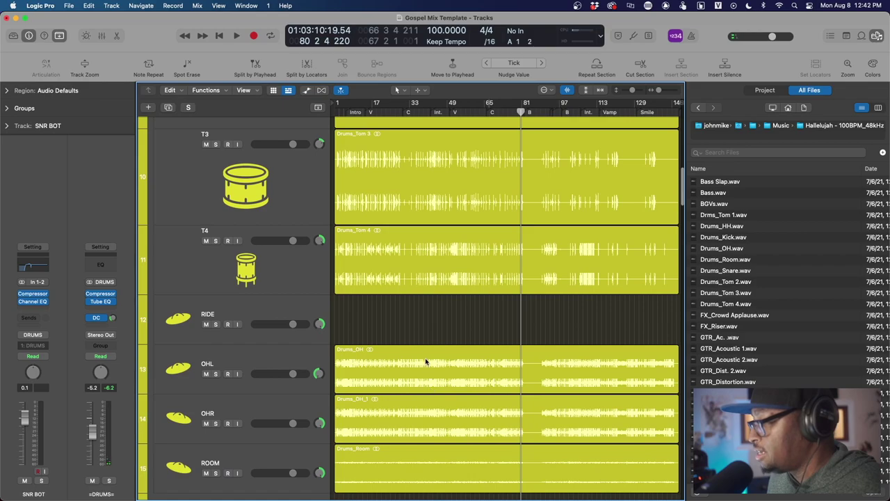
pyautogui.click(421, 383)
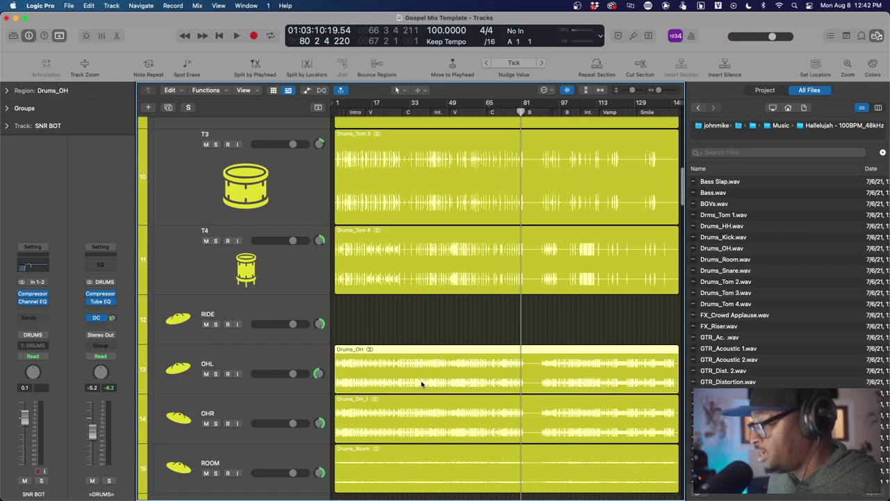
pyautogui.keyDown('shift'); pyautogui.click(415, 432); pyautogui.keyUp('shift')
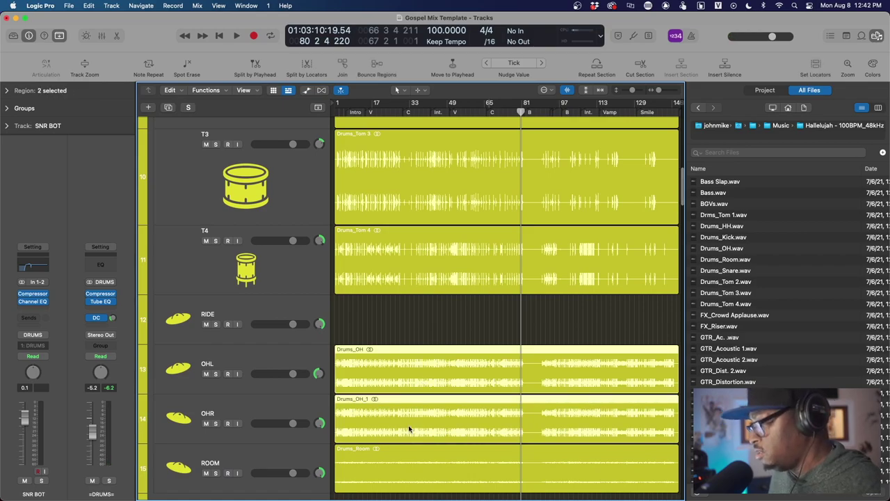
pyautogui.click(7, 90)
pyautogui.moveTo(73, 176); pyautogui.dragTo(69, 195)
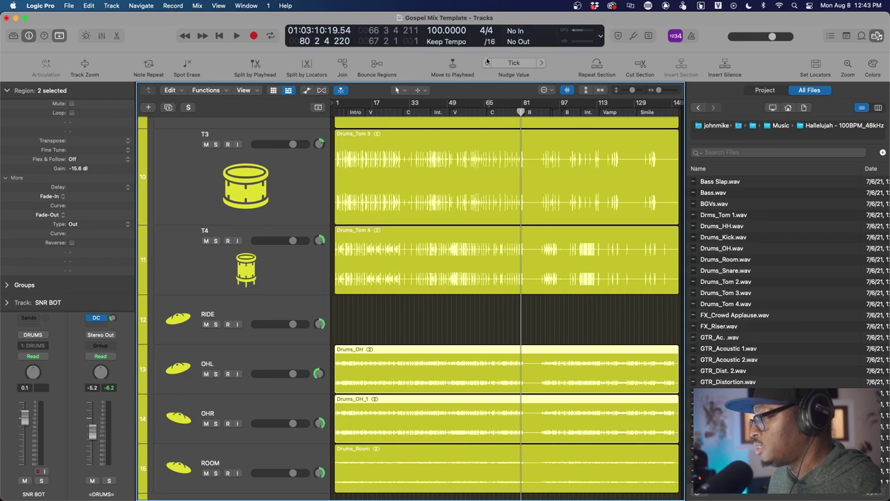
# Step: Play the overheads from bar 48, then stop playback
pyautogui.click(443, 111)
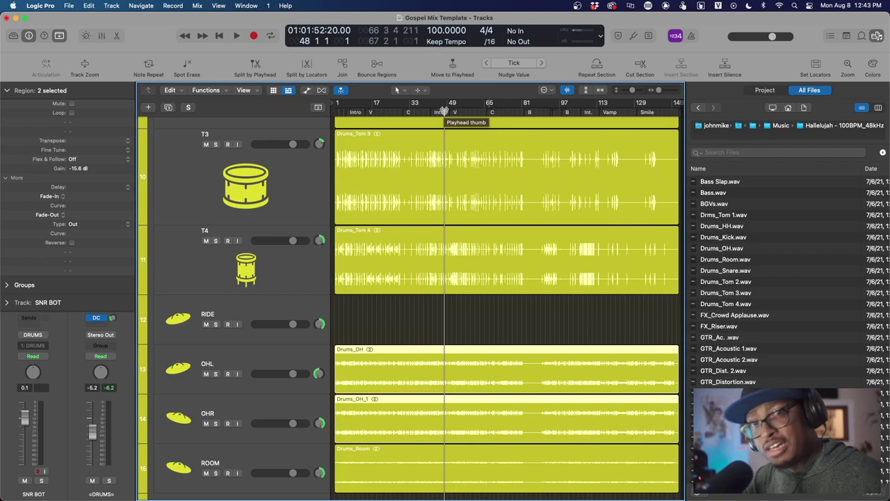
pyautogui.press('space')
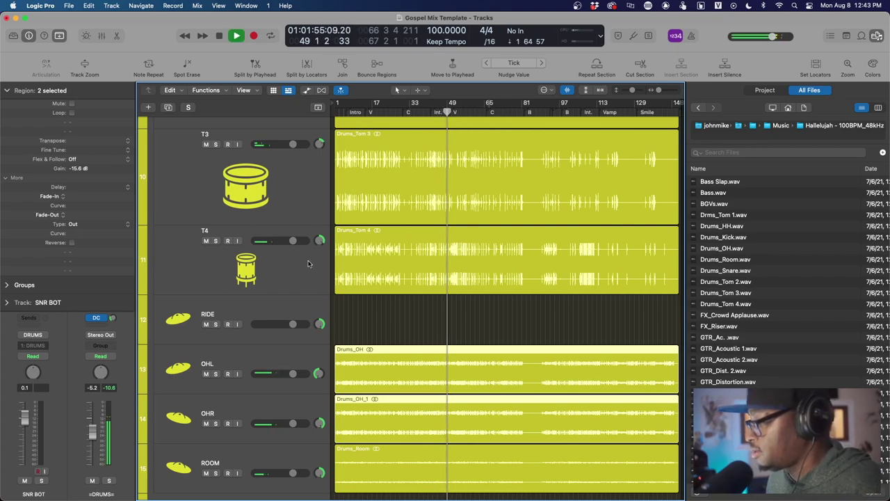
pyautogui.scroll(1, 245, 315)
pyautogui.scroll(5, 245, 315)
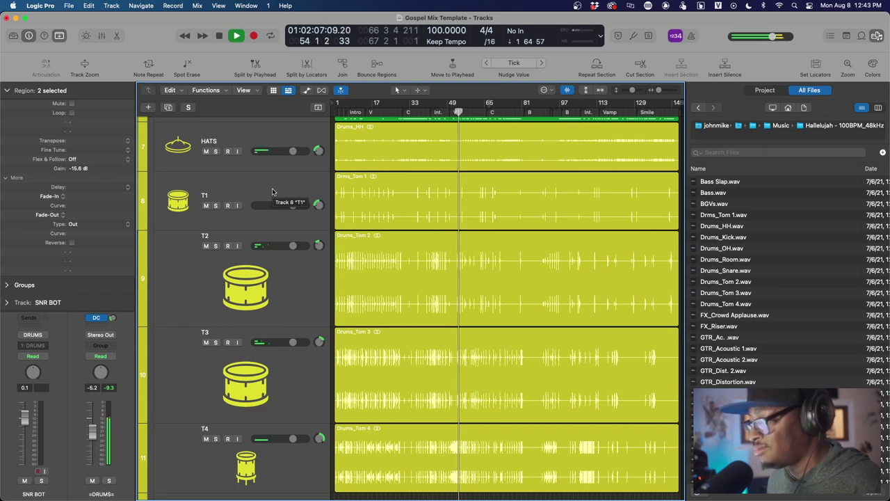
pyautogui.press('space')
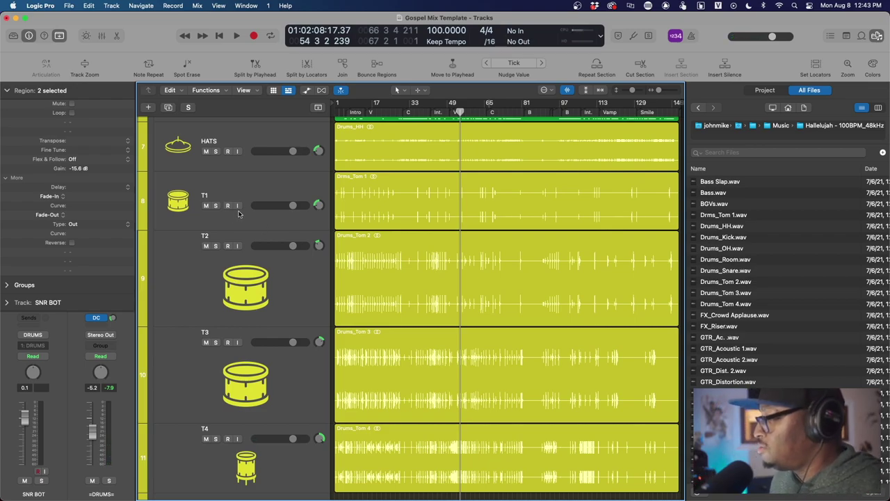
# Step: Drag the seven Percs files from the All Files browser onto tracks PERC 1–7 under =PERCS=
pyautogui.scroll(-5, 309, 305)
pyautogui.scroll(8, 309, 304)
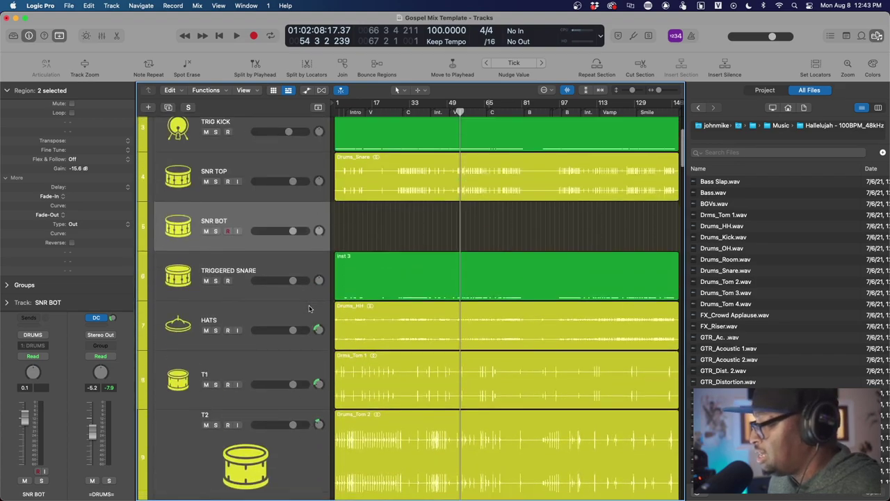
pyautogui.scroll(-5, 310, 309)
pyautogui.scroll(-15, 309, 308)
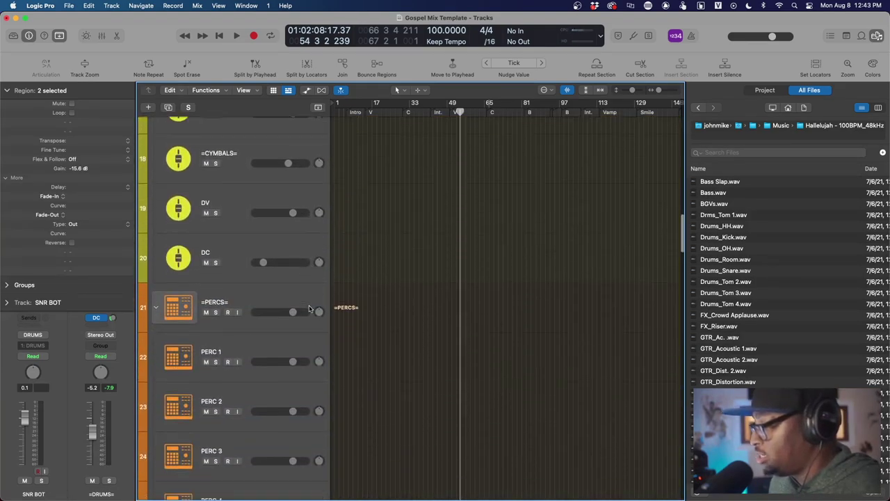
pyautogui.scroll(2, 309, 308)
pyautogui.scroll(-6, 310, 308)
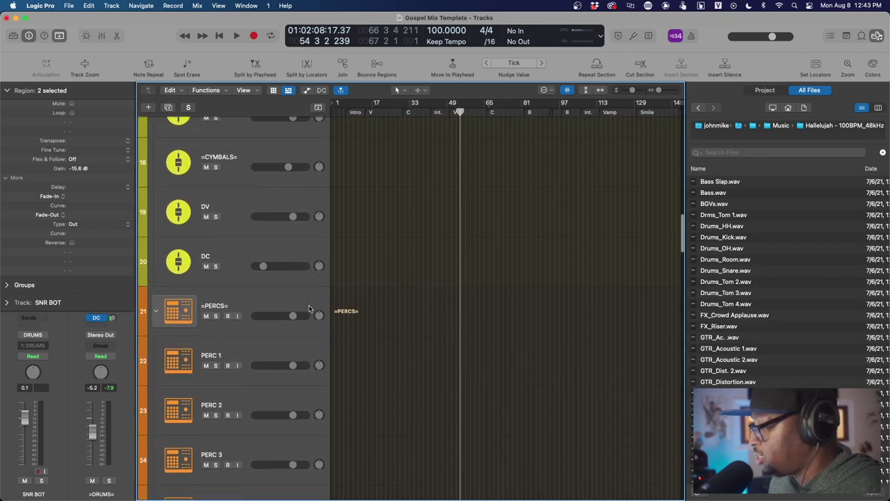
pyautogui.scroll(-3, 310, 308)
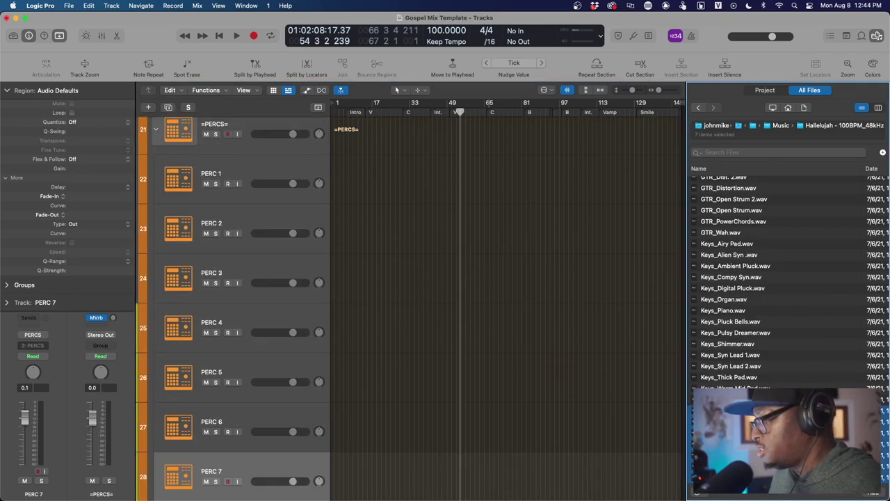
pyautogui.moveTo(765, 417); pyautogui.dragTo(379, 192)
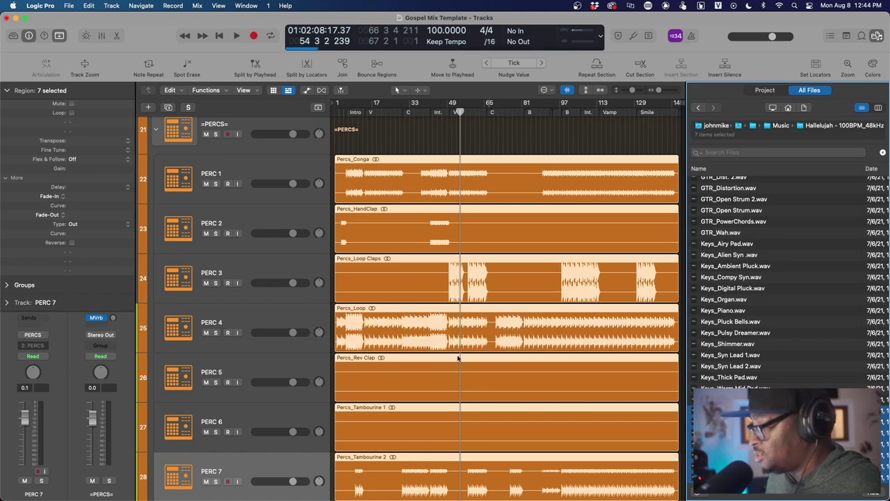
# Step: Lower the seven Percs regions' gain to -15.3 dB in the Region inspector
pyautogui.scroll(-2, 422, 425)
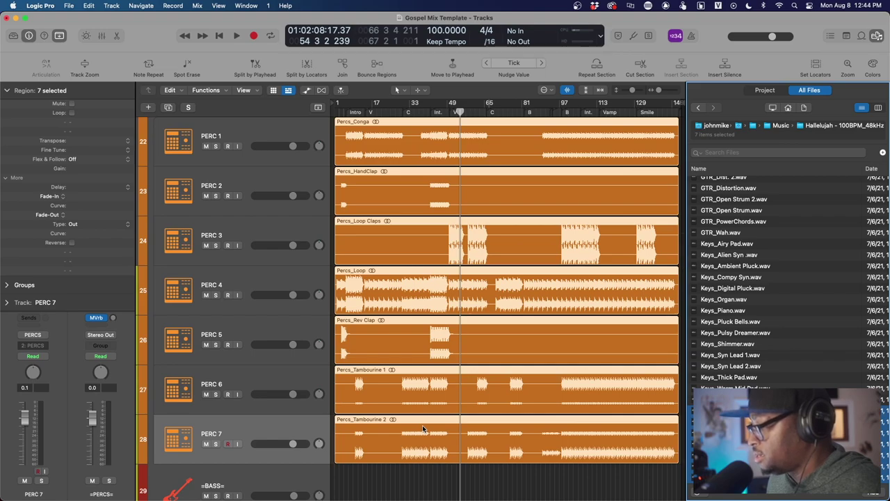
pyautogui.click(422, 443)
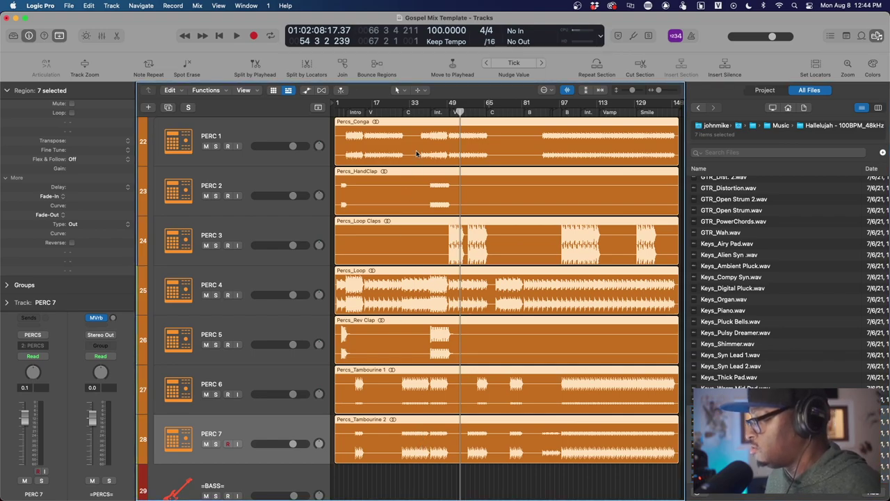
pyautogui.moveTo(78, 168); pyautogui.dragTo(51, 303)
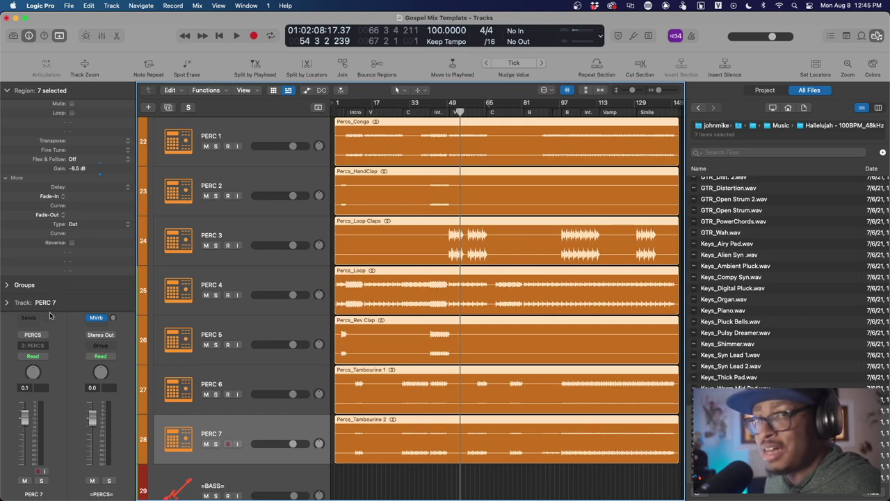
pyautogui.moveTo(49, 312); pyautogui.dragTo(43, 343)
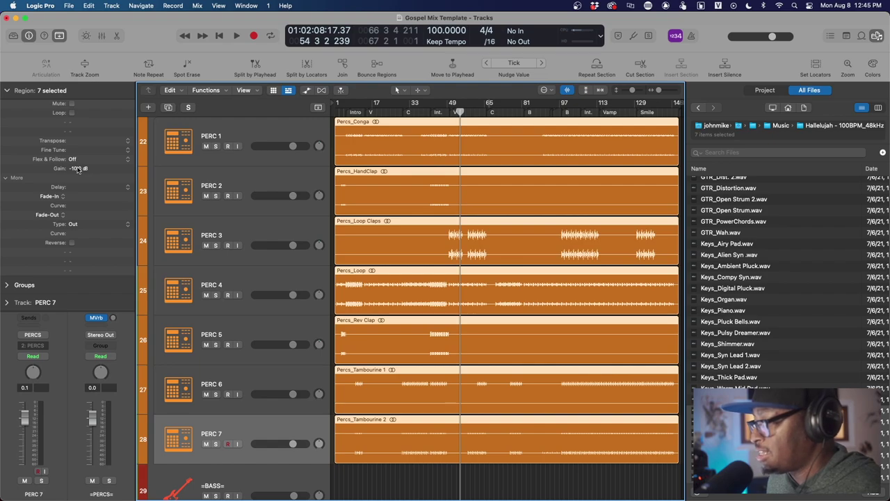
pyautogui.moveTo(75, 179); pyautogui.dragTo(66, 259)
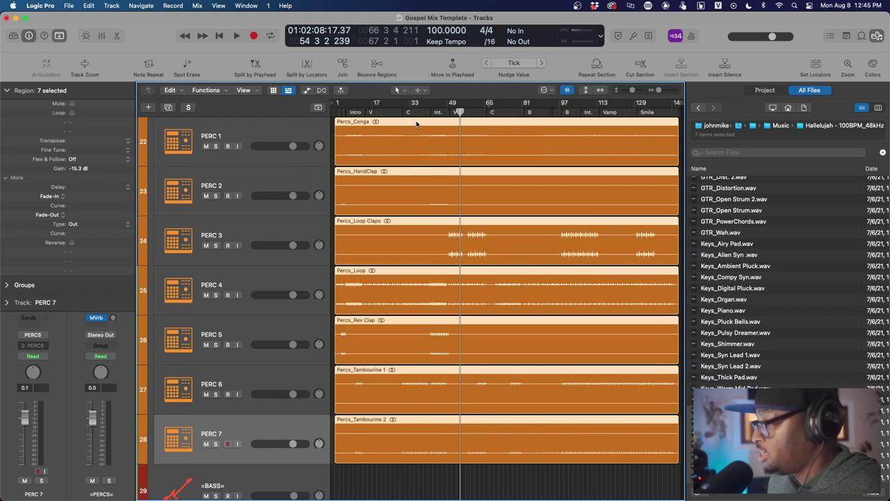
# Step: Play back the percussion from bar 33
pyautogui.click(424, 112)
pyautogui.press('space')
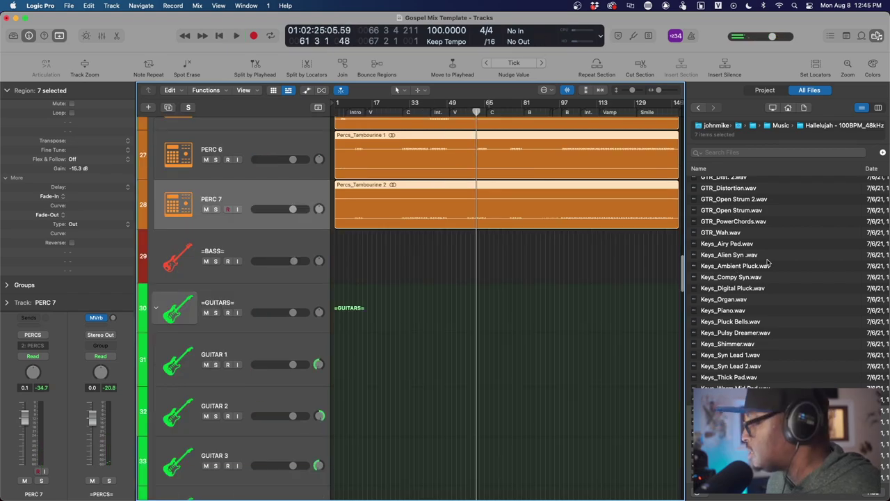
pyautogui.scroll(10, 768, 261)
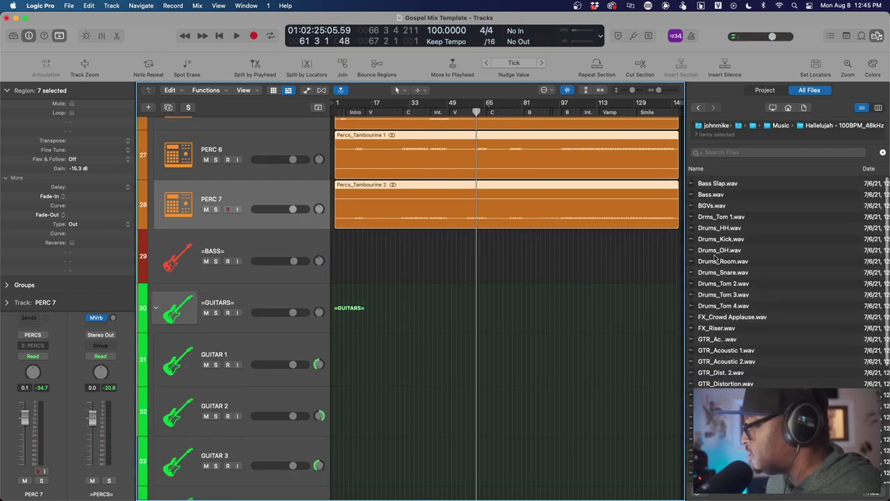
# Step: Select the Bass.wav stem and the Bass Slap region, stop playback, and clear the selection
pyautogui.click(698, 193)
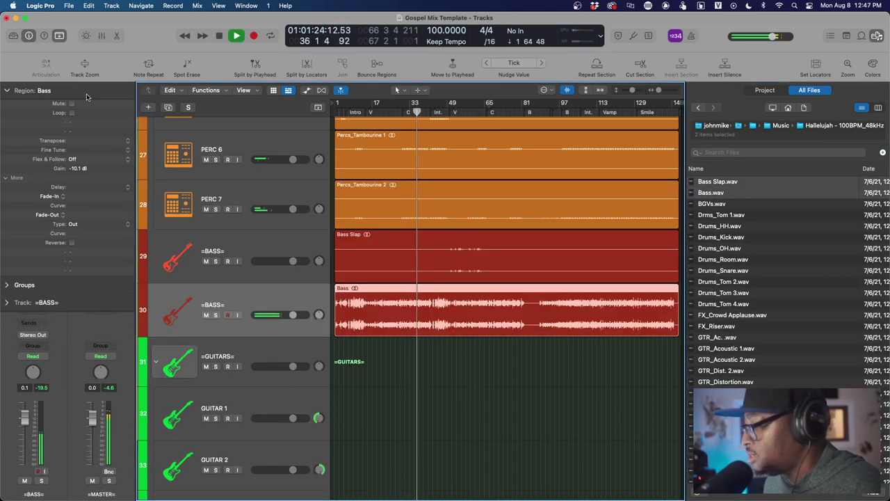
pyautogui.press('Up')
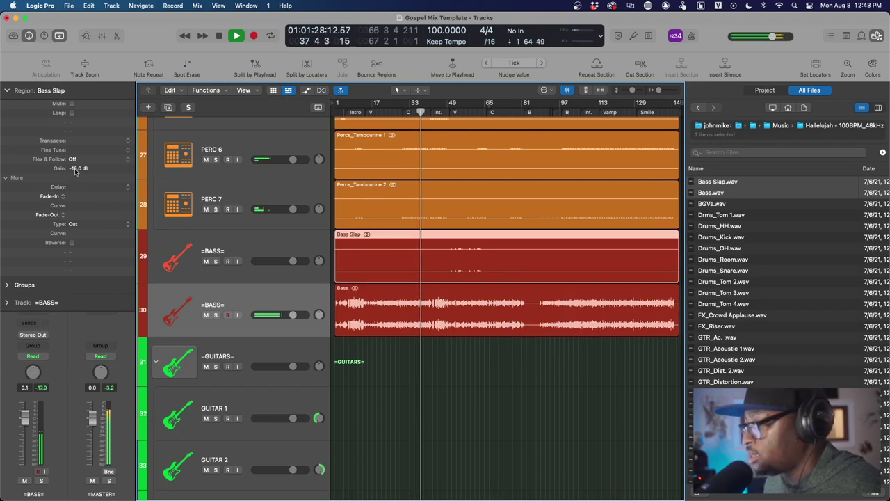
pyautogui.press('space')
pyautogui.scroll(-1, 331, 369)
pyautogui.click(332, 368)
pyautogui.scroll(-5, 331, 369)
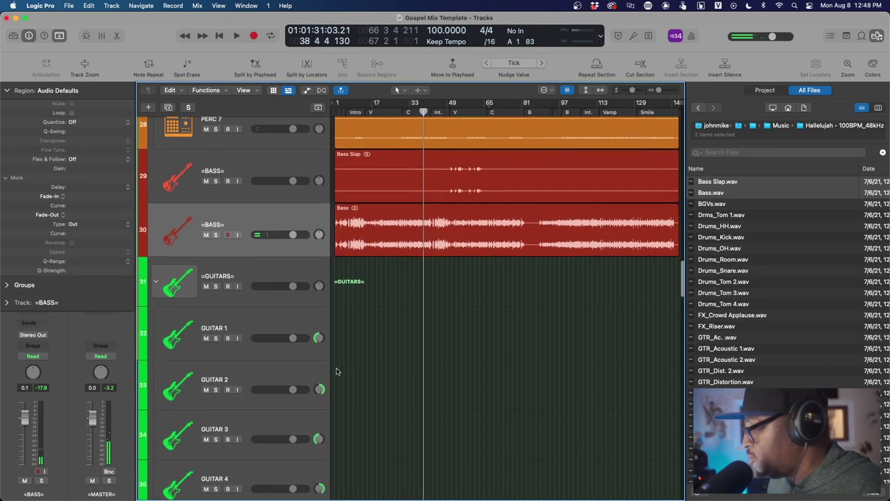
# Step: Drag the nine GTR stems onto the =GUITARS= tracks and audition them
pyautogui.scroll(-2, 732, 341)
pyautogui.moveTo(733, 341); pyautogui.dragTo(306, 212)
pyautogui.press('space')
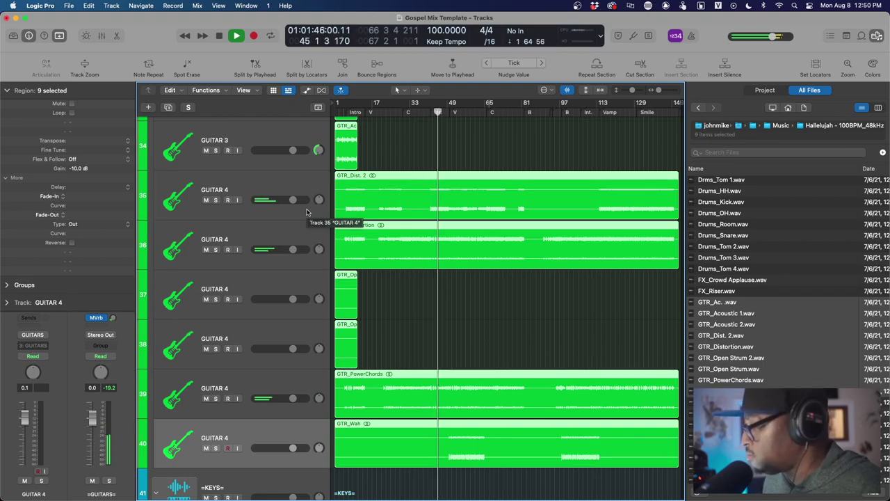
pyautogui.scroll(-4, 468, 305)
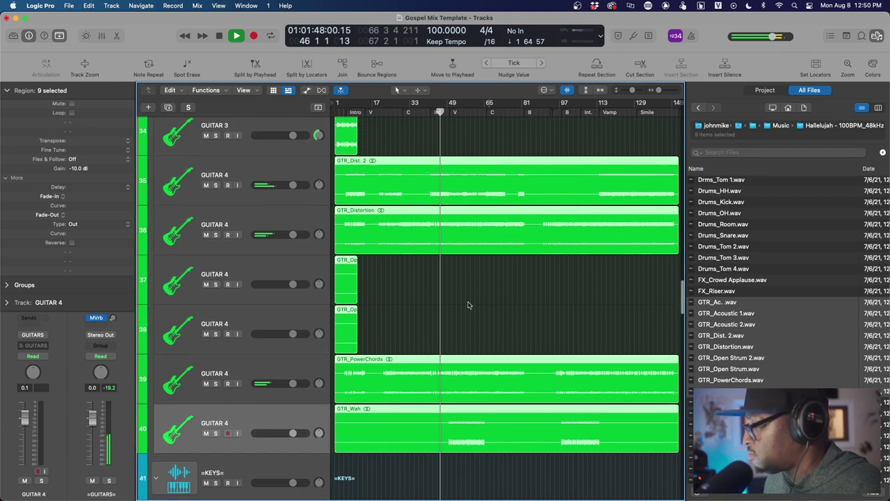
pyautogui.scroll(-1, 468, 305)
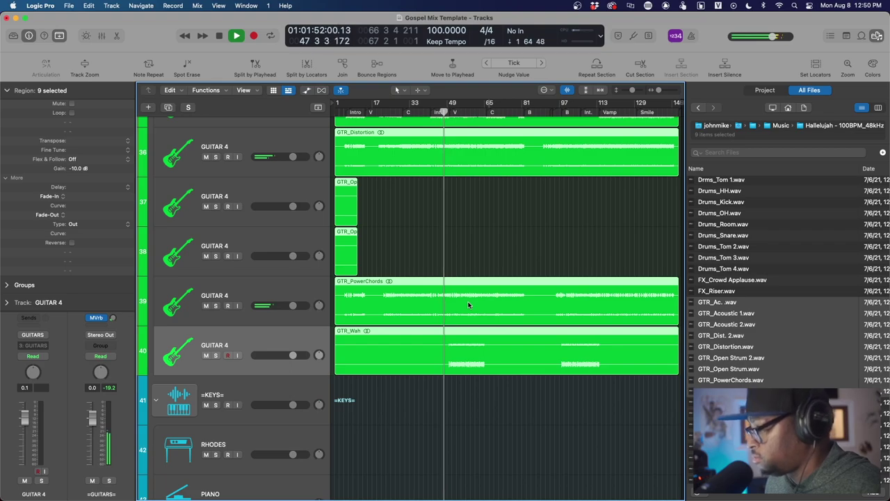
pyautogui.hotkey('alt', '.')
pyautogui.press('space')
# Step: Lower the nine guitar regions' region gain to -12.6 dB
pyautogui.moveTo(75, 169); pyautogui.dragTo(64, 212)
pyautogui.scroll(2, 496, 246)
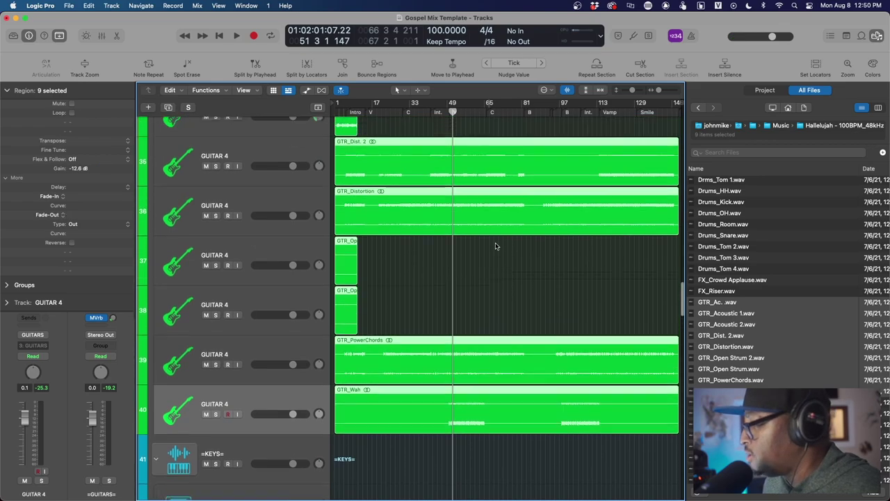
pyautogui.scroll(5, 496, 246)
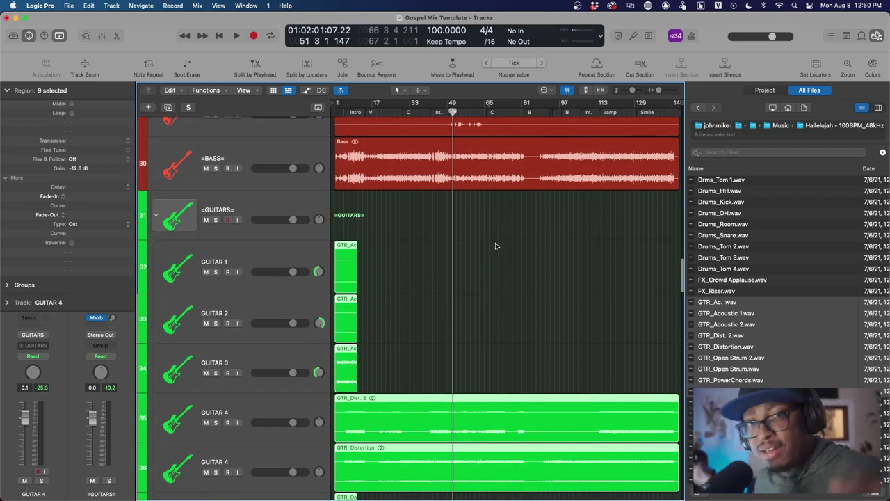
pyautogui.scroll(-10, 496, 246)
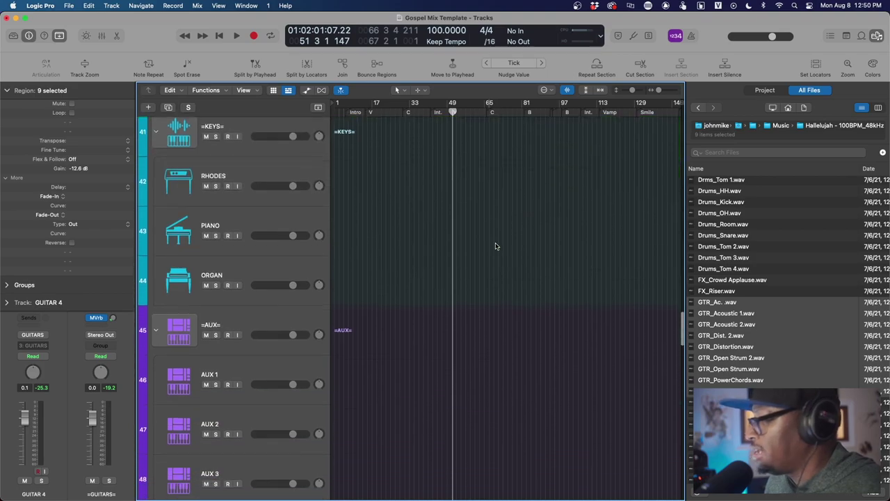
pyautogui.scroll(1, 496, 246)
pyautogui.scroll(20, 496, 246)
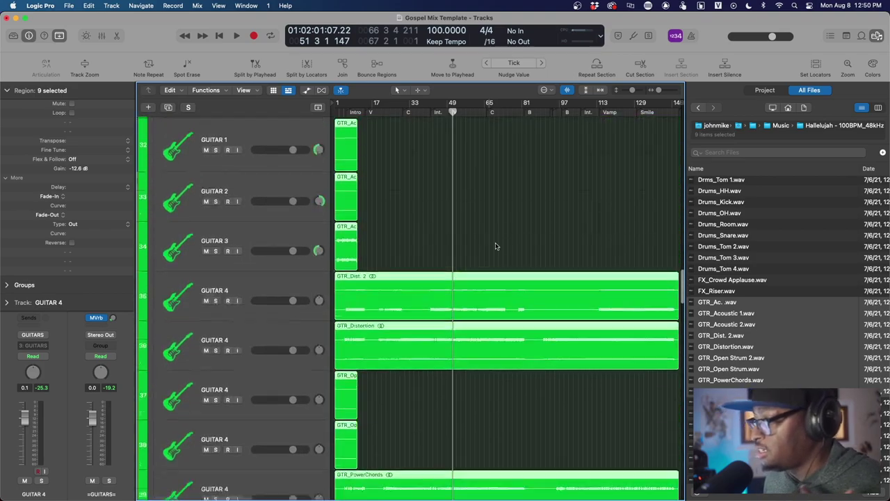
pyautogui.scroll(-15, 279, 213)
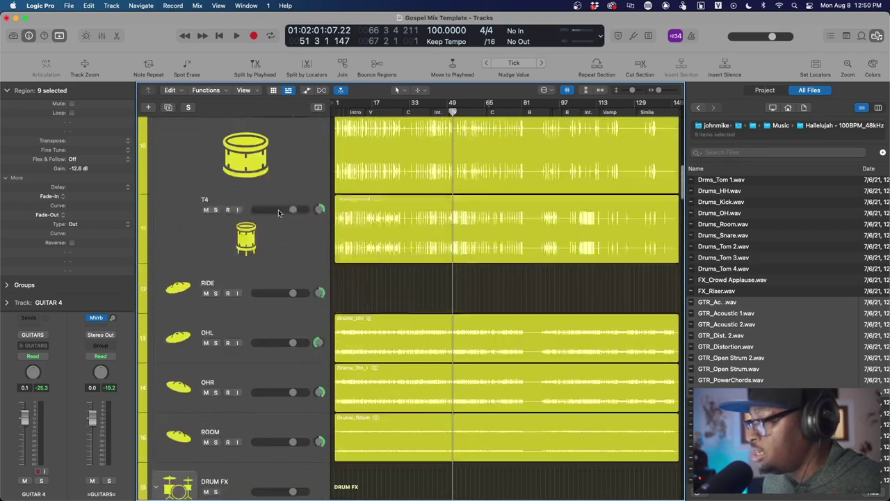
pyautogui.scroll(-1, 278, 213)
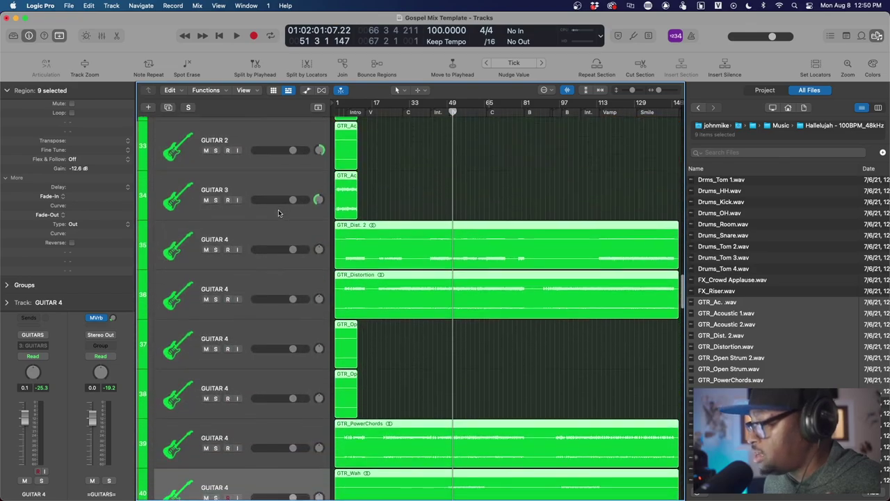
pyautogui.scroll(5, 279, 213)
pyautogui.scroll(-3, 278, 213)
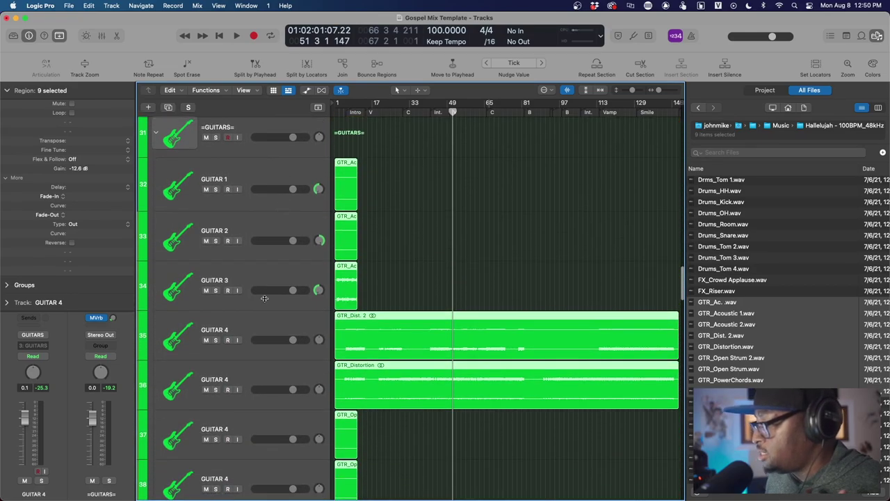
pyautogui.scroll(-3, 268, 351)
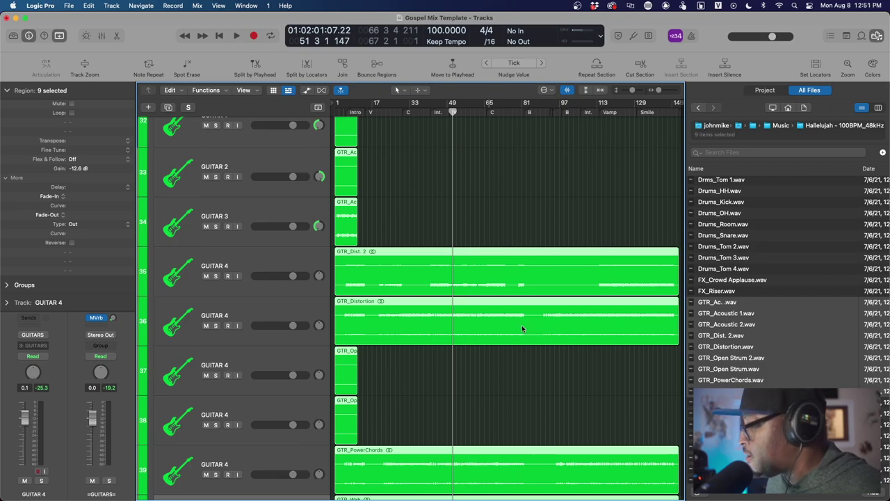
# Step: Place the Keys_Piano and Keys_Organ stems on the PIANO and ORGAN tracks
pyautogui.scroll(-10, 522, 325)
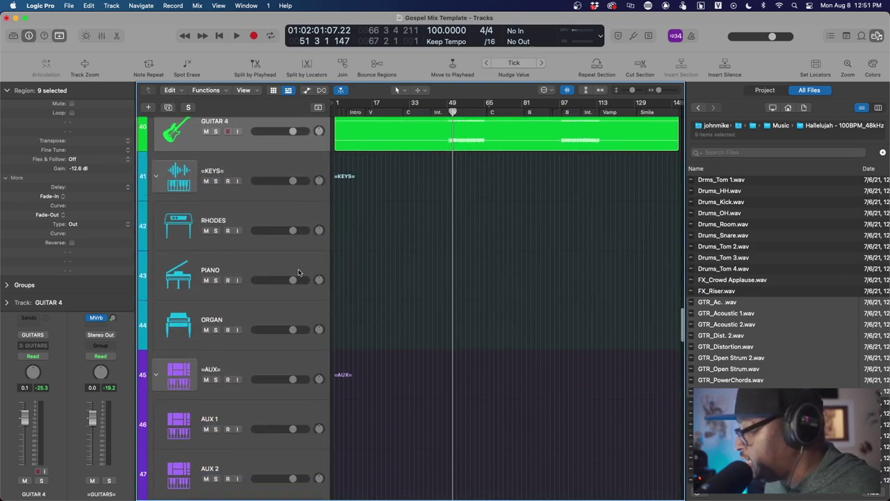
pyautogui.press('super+z')
pyautogui.scroll(2, 737, 278)
pyautogui.scroll(-2, 733, 345)
pyautogui.scroll(-5, 733, 345)
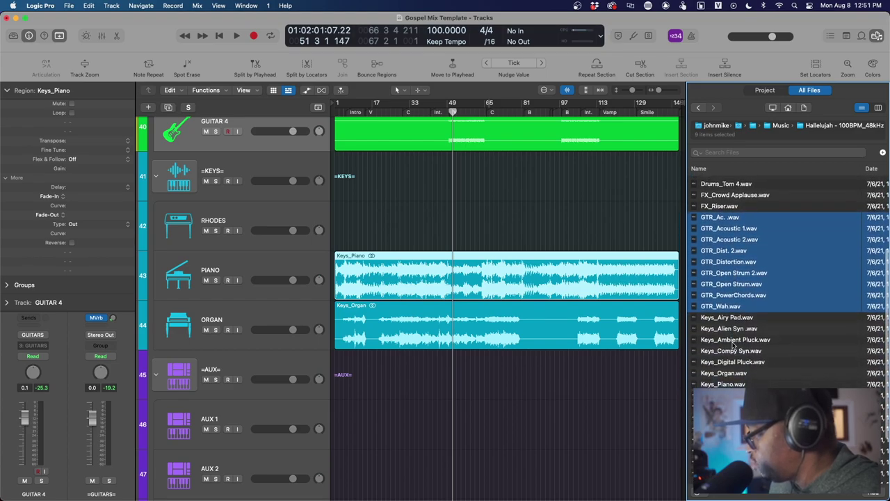
pyautogui.scroll(-2, 733, 345)
pyautogui.scroll(3, 733, 345)
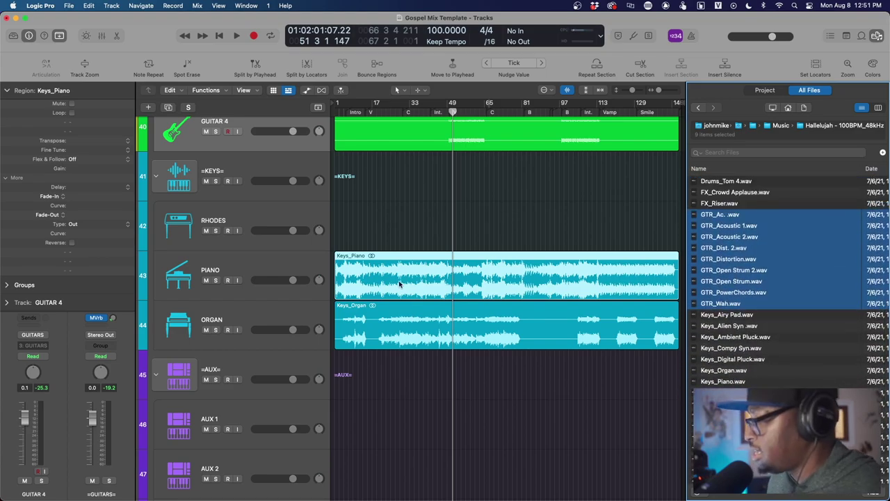
# Step: Lower the keys region gain to -4.8 dB and audition the level
pyautogui.moveTo(82, 171); pyautogui.dragTo(82, 180)
pyautogui.press('space')
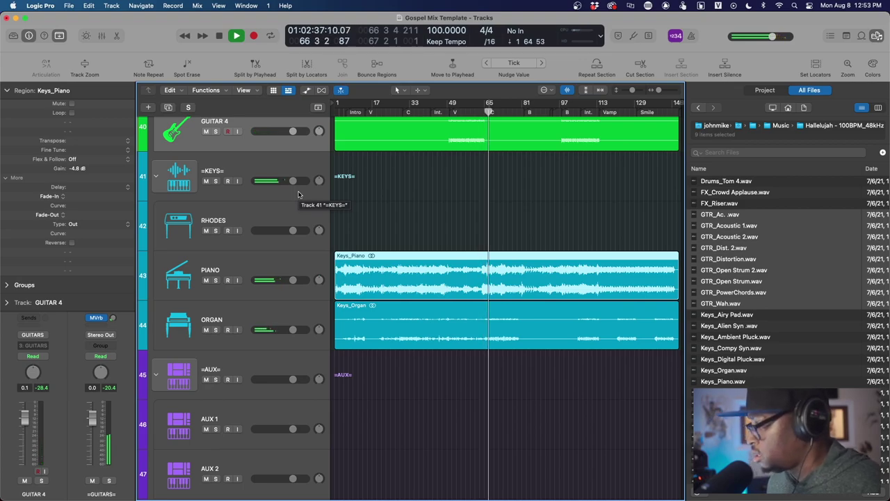
pyautogui.press('space')
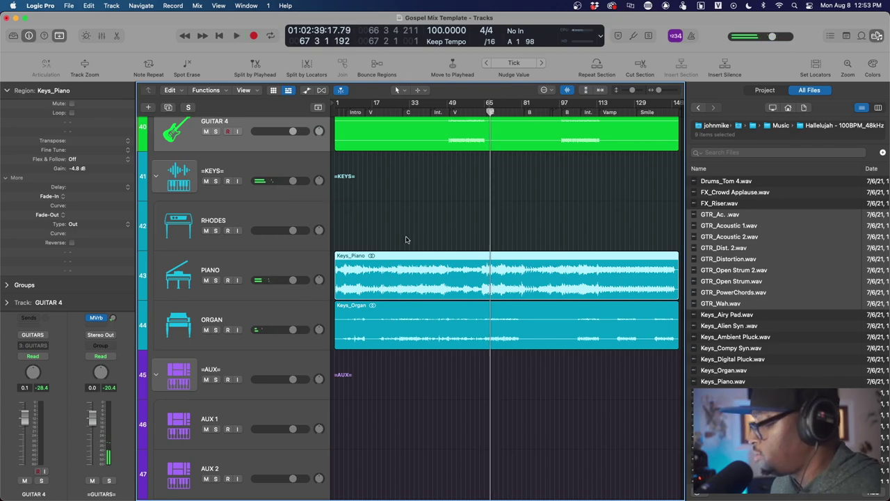
pyautogui.scroll(-10, 407, 240)
pyautogui.scroll(8, 407, 239)
pyautogui.scroll(-2, 408, 239)
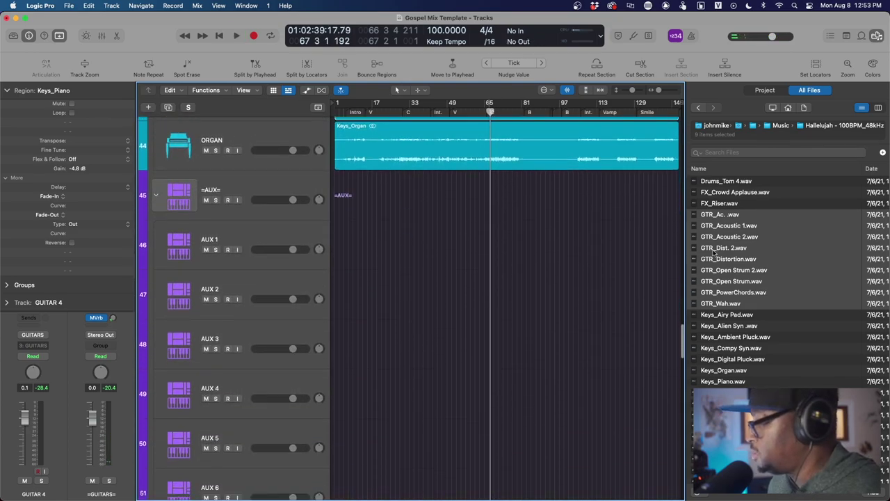
# Step: Place the Keys files Airy Pad, Alien Syn, Ambient Pluck, Compy Syn and Digital Pluck onto the aux tracks
pyautogui.scroll(-1, 533, 338)
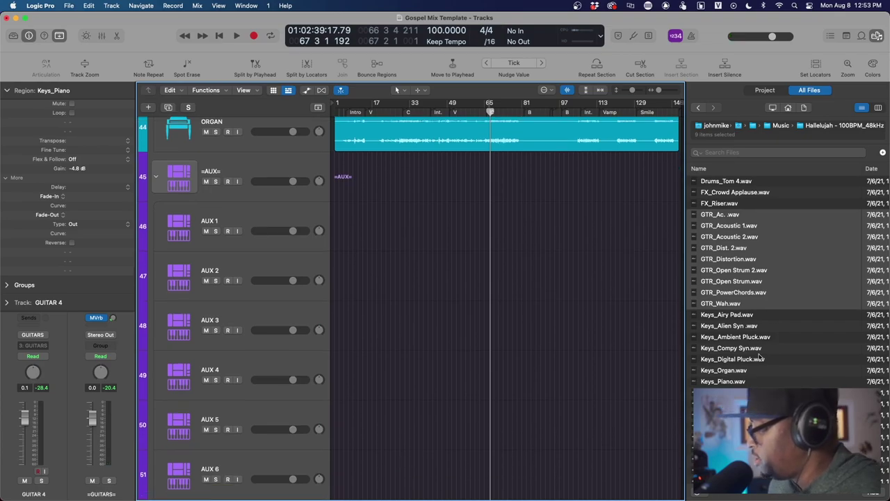
pyautogui.click(731, 318)
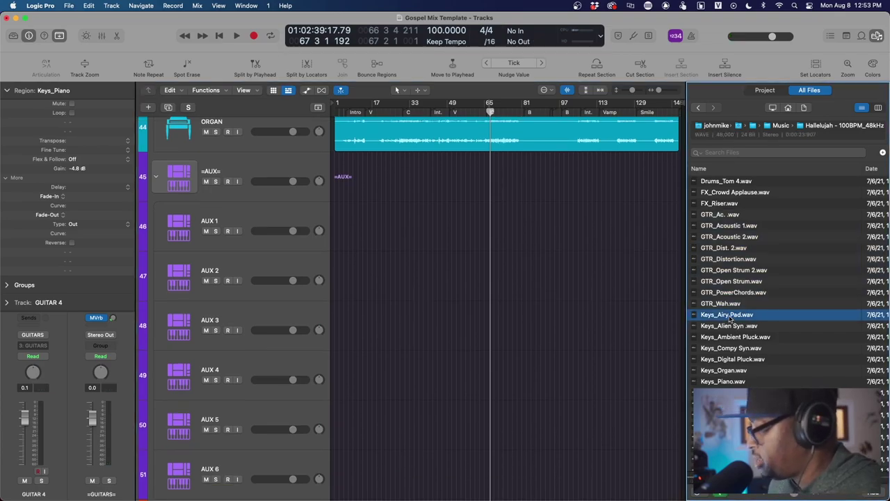
pyautogui.doubleClick(727, 317)
pyautogui.keyDown('shift'); pyautogui.click(722, 327); pyautogui.keyUp('shift')
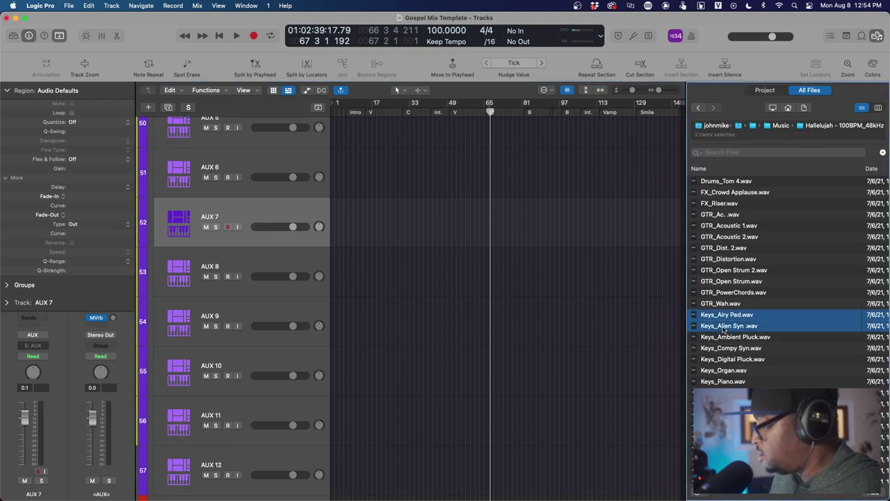
pyautogui.keyDown('shift'); pyautogui.click(724, 336); pyautogui.keyUp('shift')
pyautogui.keyDown('shift'); pyautogui.click(726, 350); pyautogui.keyUp('shift')
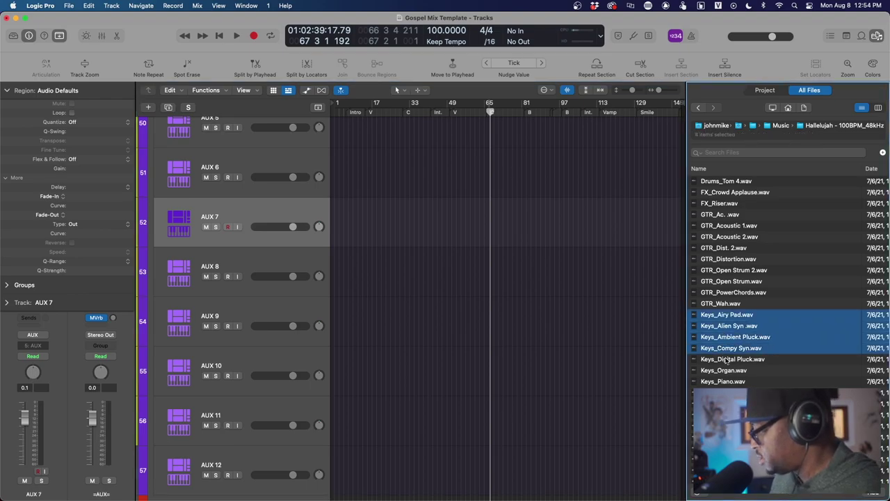
pyautogui.keyDown('shift'); pyautogui.click(726, 358); pyautogui.keyUp('shift')
pyautogui.press('Return')
# Step: Play from around bar 33, raise the twelve Keys regions' gain to -5.6 dB, then stop
pyautogui.press('space')
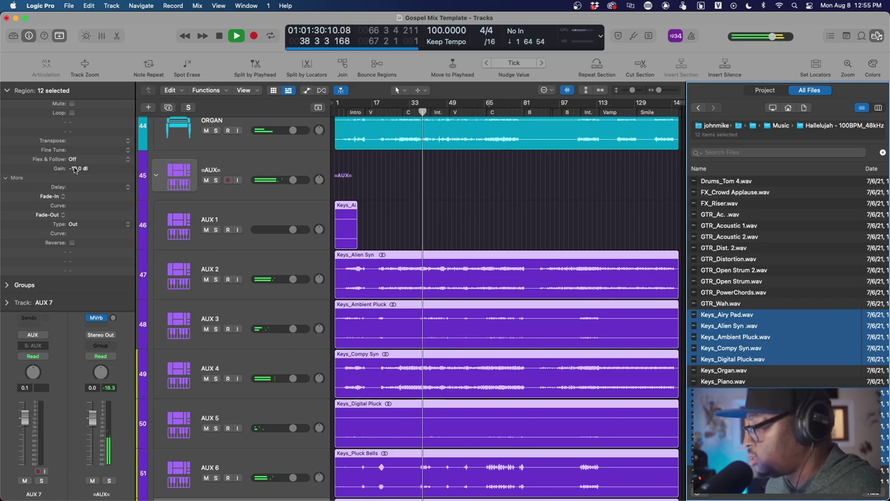
pyautogui.moveTo(75, 169); pyautogui.dragTo(75, 151)
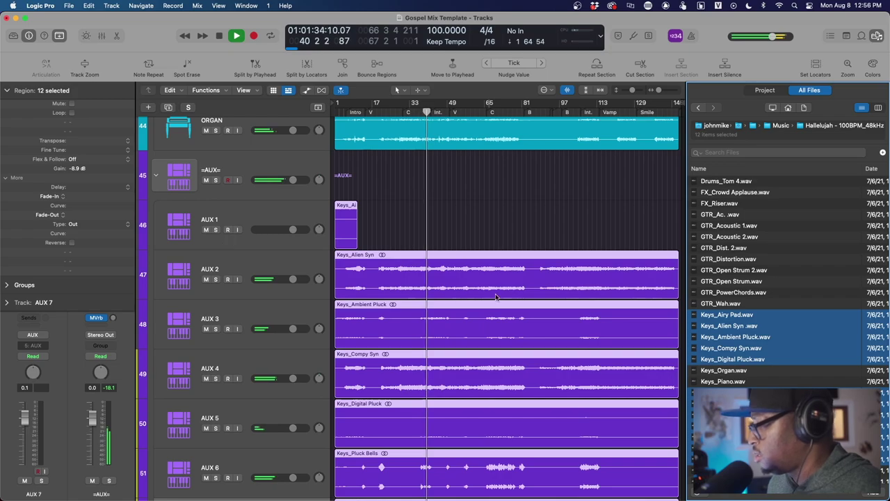
pyautogui.scroll(10, 446, 299)
pyautogui.scroll(-8, 496, 297)
pyautogui.scroll(-8, 496, 297)
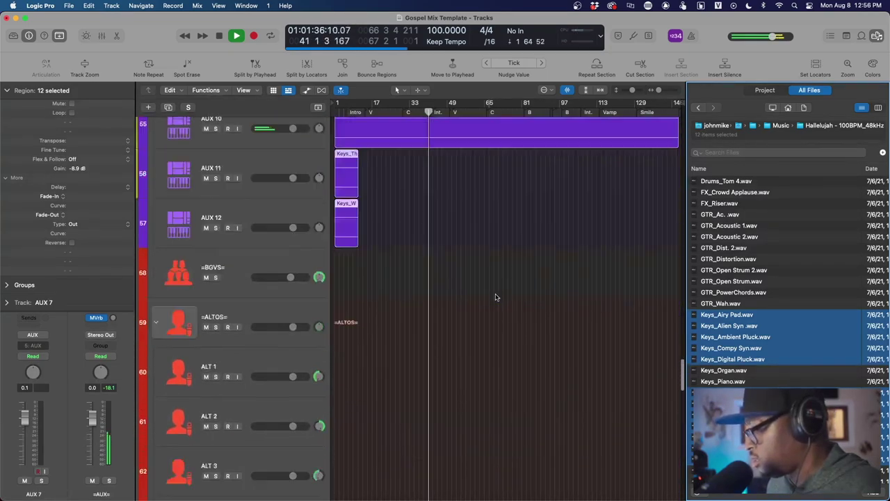
pyautogui.scroll(8, 496, 297)
pyautogui.scroll(-1, 496, 297)
pyautogui.scroll(-4, 496, 297)
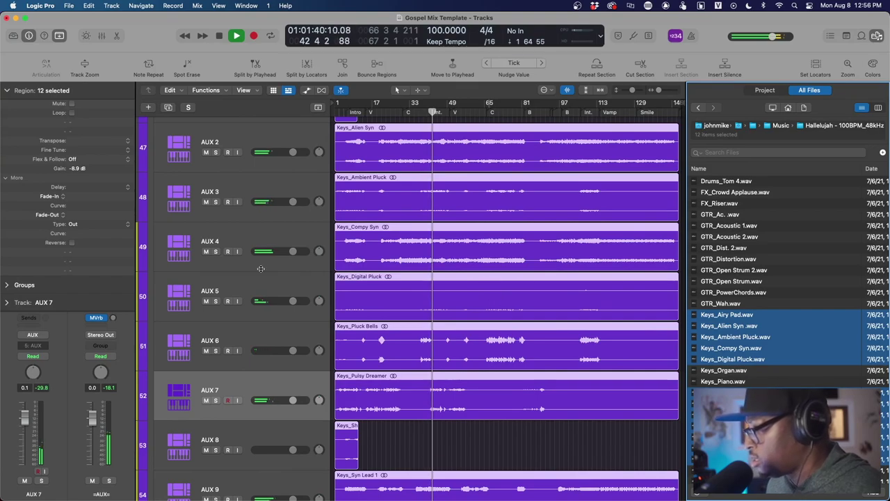
pyautogui.scroll(7, 189, 252)
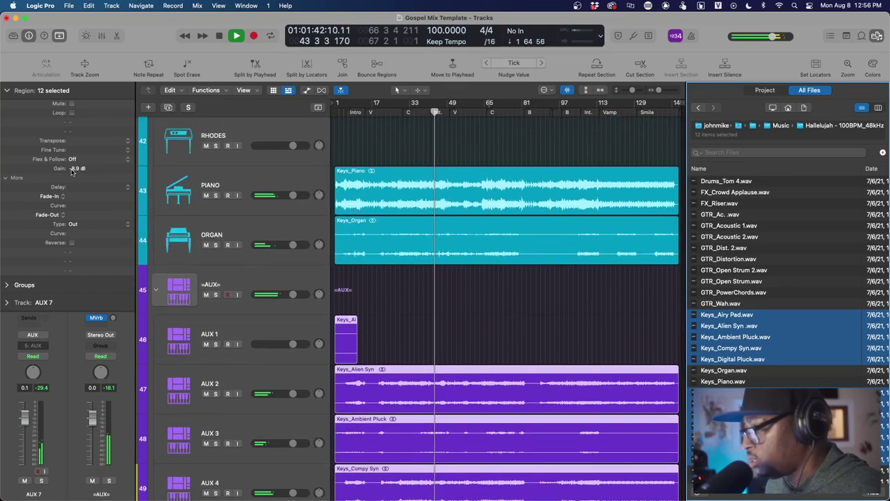
pyautogui.moveTo(74, 171); pyautogui.dragTo(84, 122)
pyautogui.scroll(-5, 460, 416)
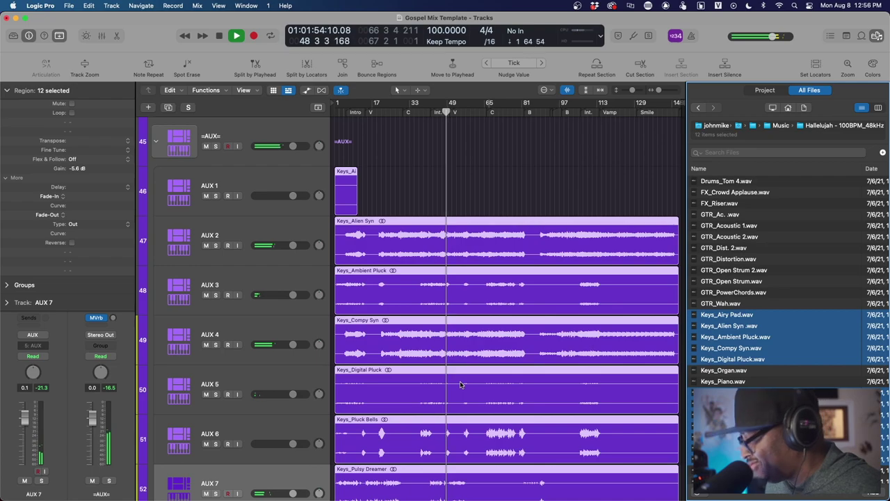
pyautogui.scroll(-2, 459, 385)
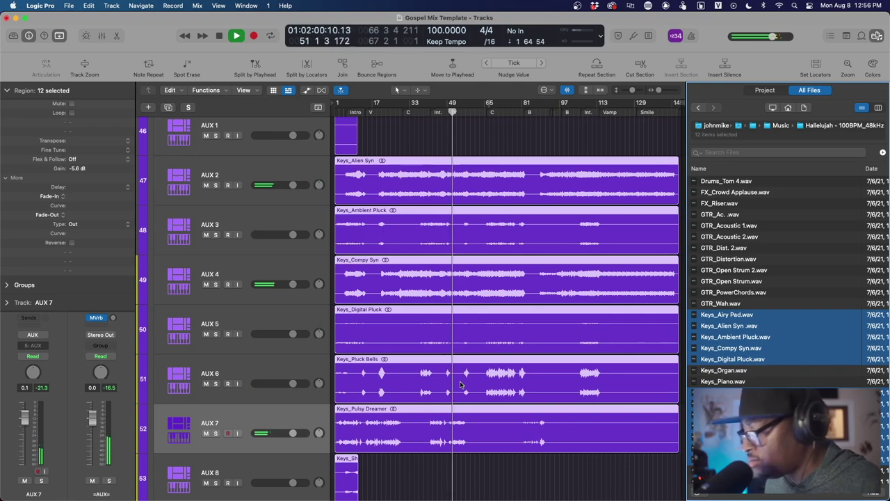
pyautogui.press('space')
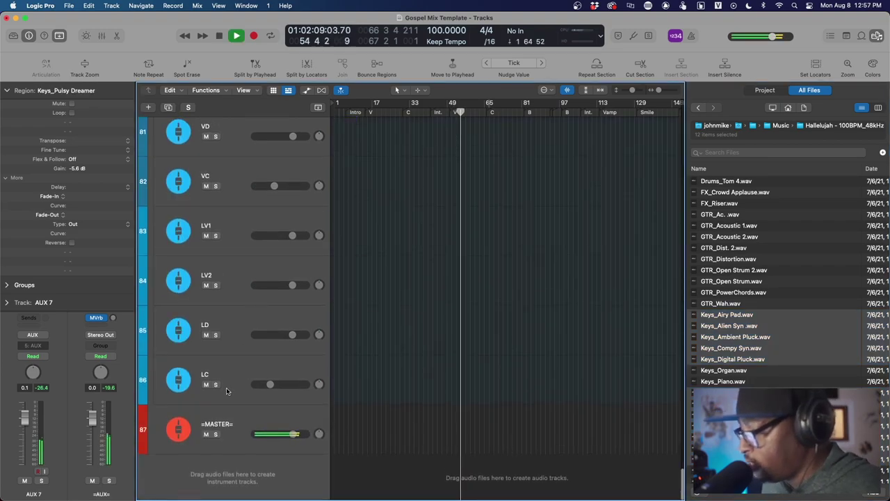
# Step: Select =MASTER= and open its Gain and Compressor plug-in windows, stopping playback
pyautogui.click(249, 430)
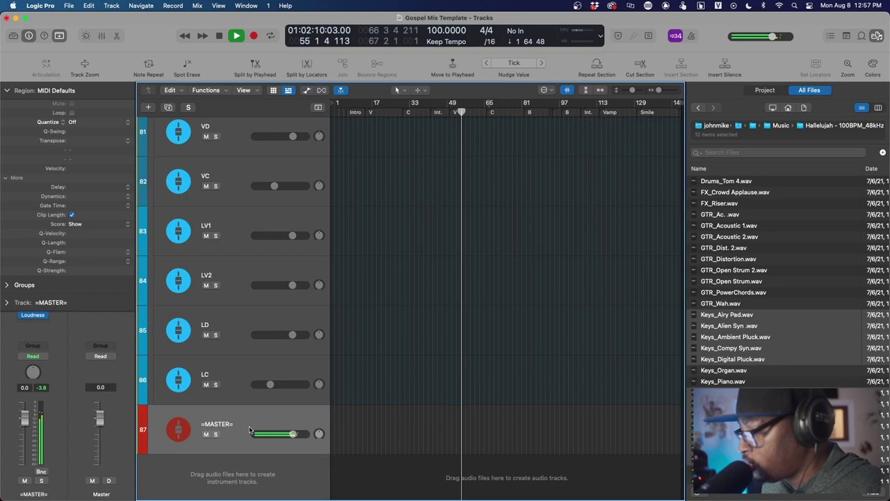
pyautogui.click(7, 91)
pyautogui.moveTo(33, 253)
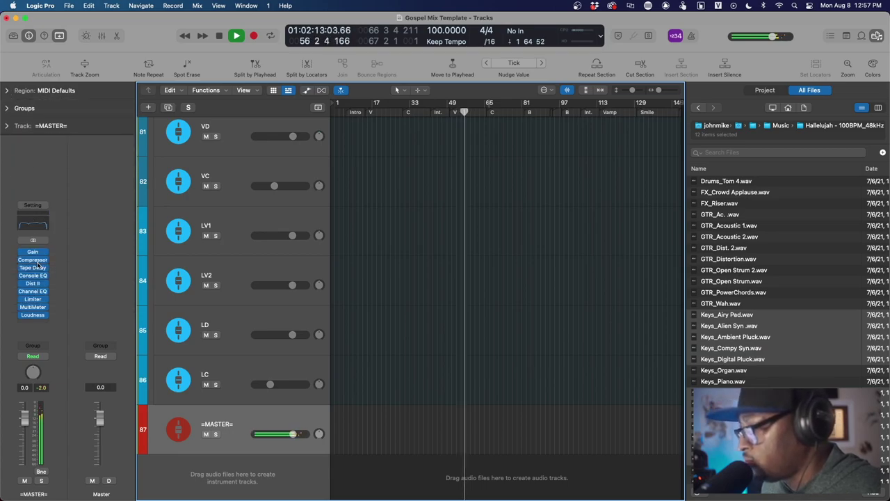
pyautogui.click(33, 254)
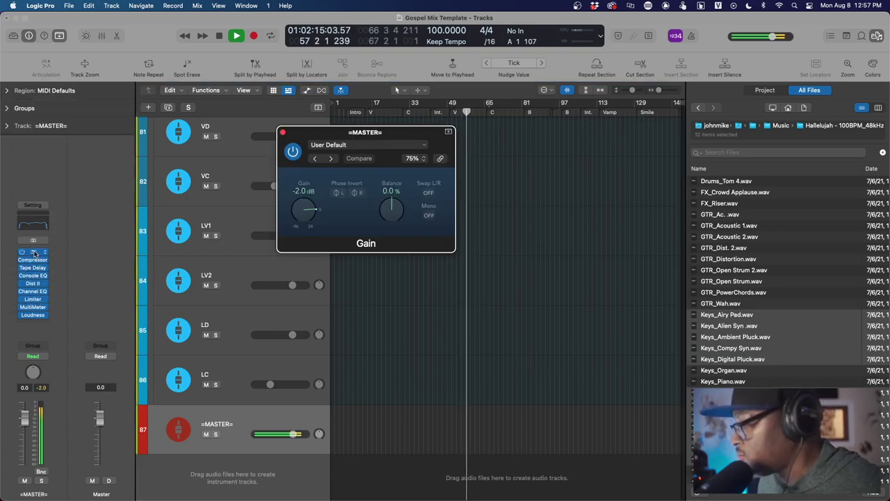
pyautogui.click(33, 260)
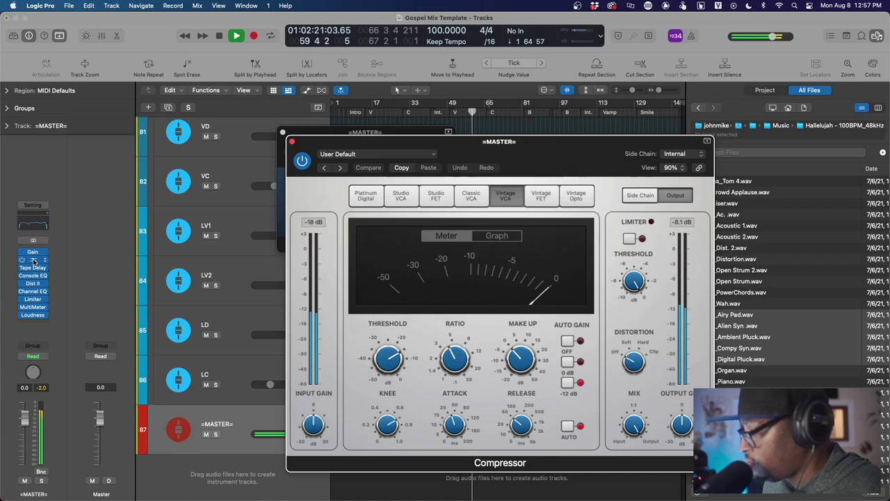
pyautogui.press('space')
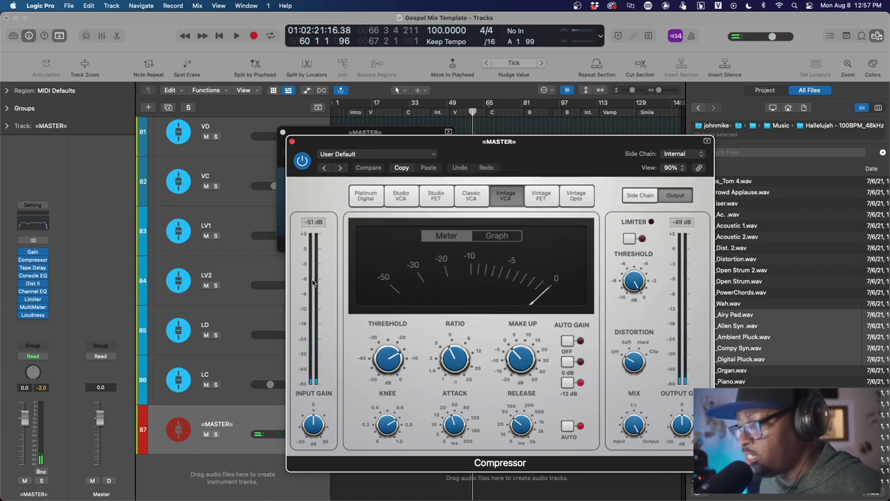
# Step: Set the master Gain plug-in to +1.4 dB and close both plug-in windows
pyautogui.click(33, 253)
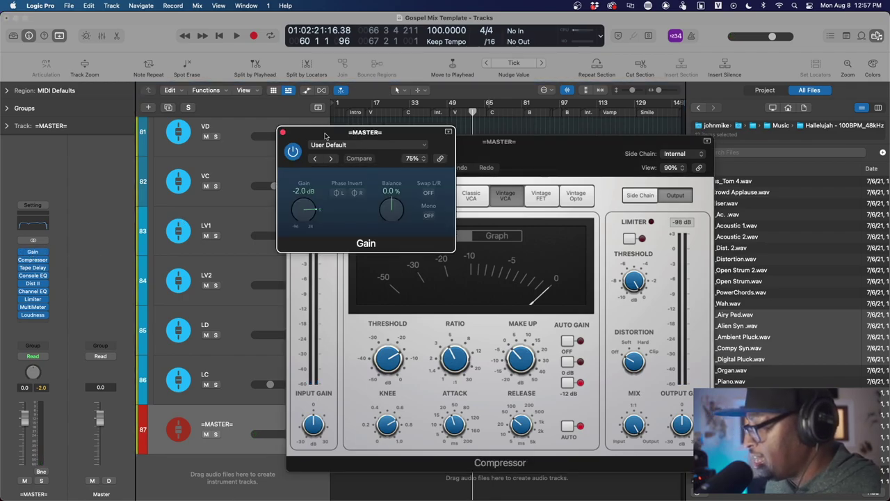
pyautogui.moveTo(325, 135); pyautogui.dragTo(147, 128)
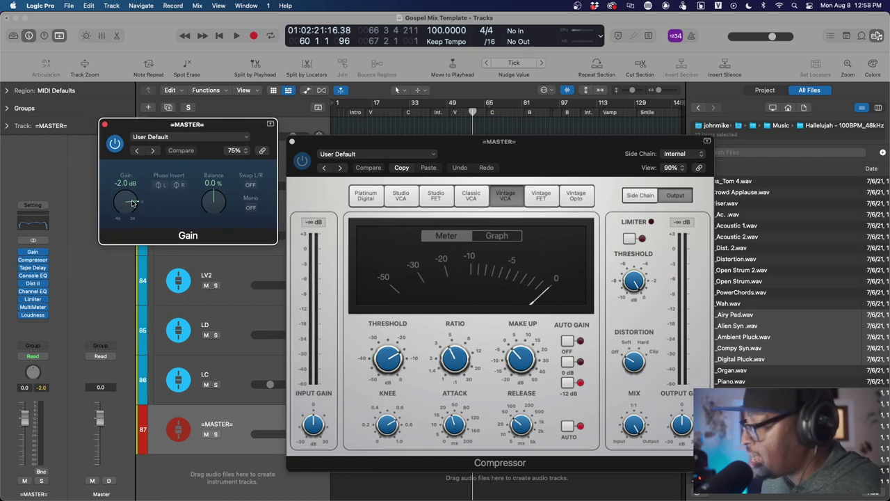
pyautogui.moveTo(133, 202); pyautogui.dragTo(134, 201)
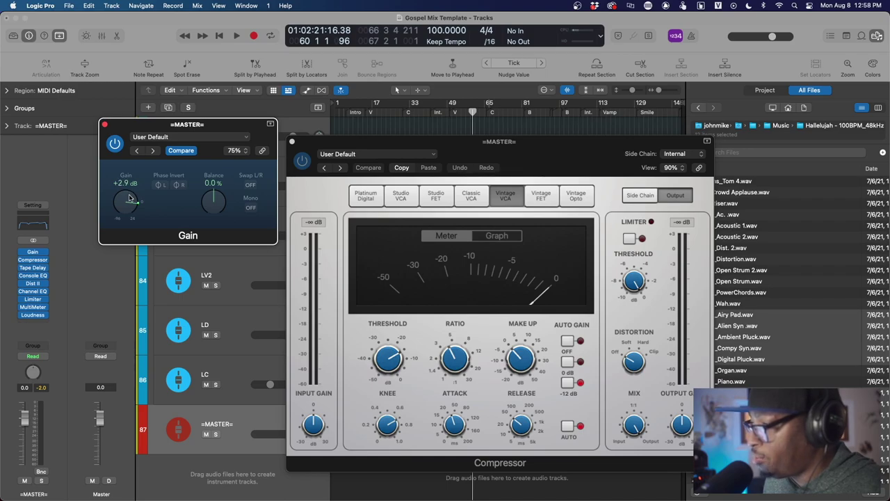
pyautogui.press('space')
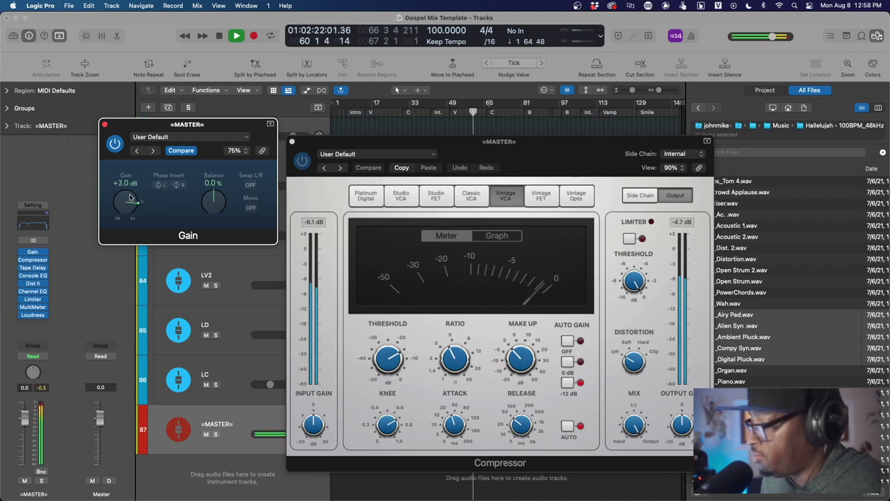
pyautogui.moveTo(120, 200); pyautogui.dragTo(121, 202)
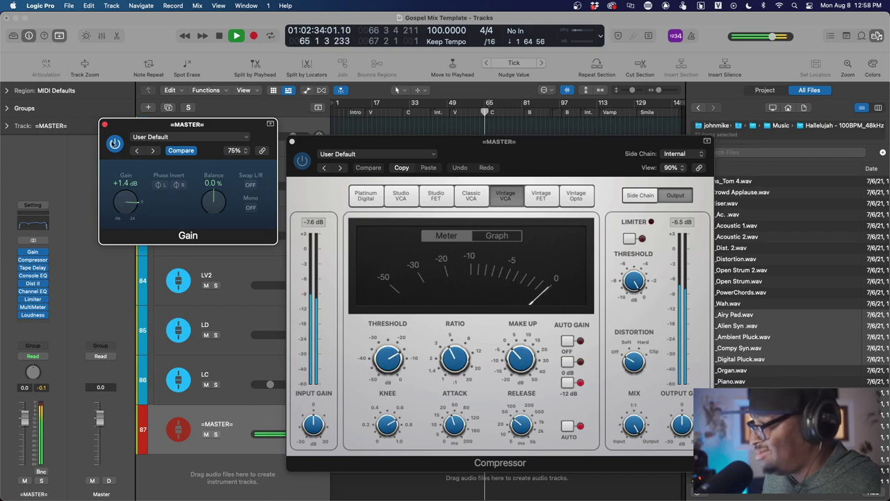
pyautogui.click(105, 126)
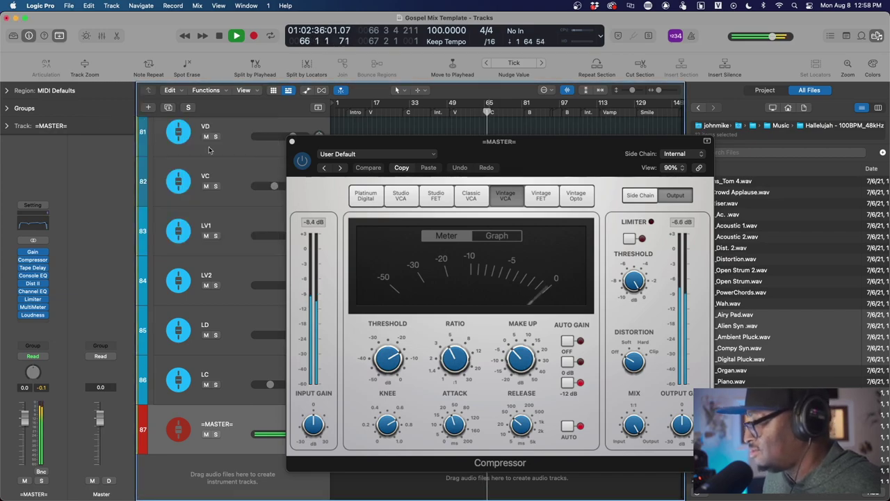
pyautogui.click(292, 144)
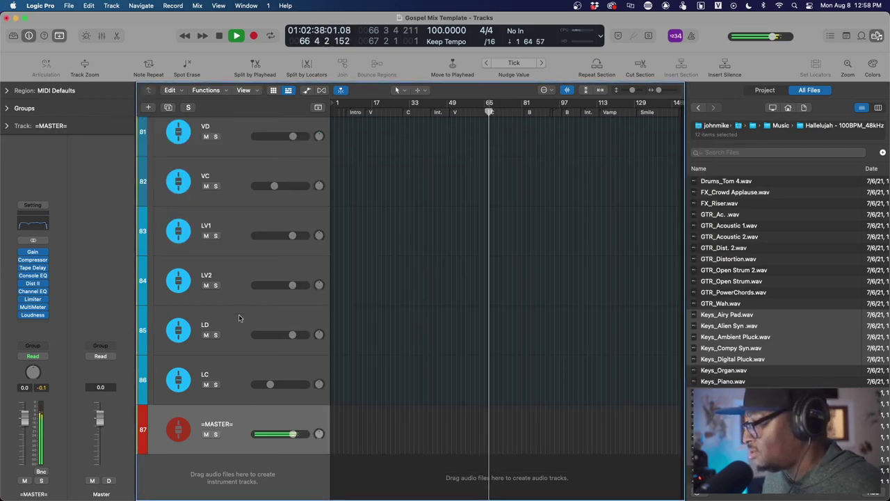
# Step: Go up a browser folder and select the background vocal regions across the ALT, SOP and TEN tracks
pyautogui.scroll(20, 239, 316)
pyautogui.scroll(10, 239, 317)
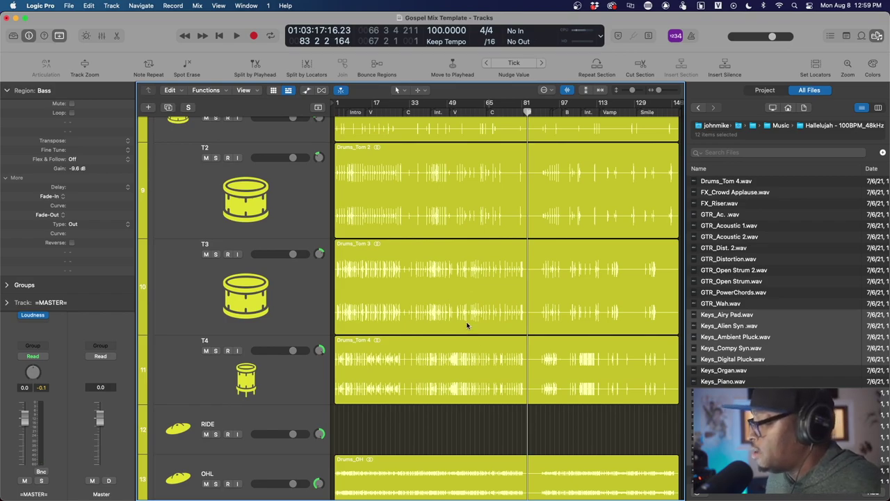
pyautogui.scroll(-20, 479, 336)
pyautogui.scroll(-20, 479, 339)
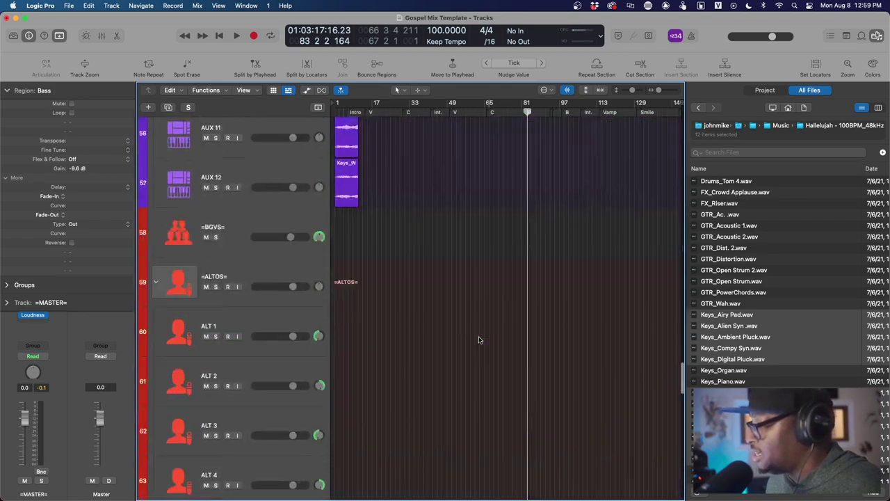
pyautogui.scroll(15, 478, 339)
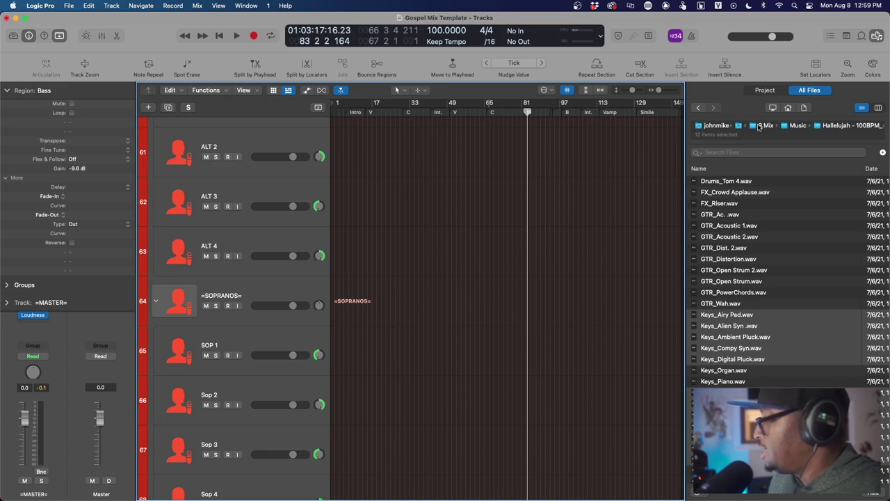
pyautogui.click(761, 126)
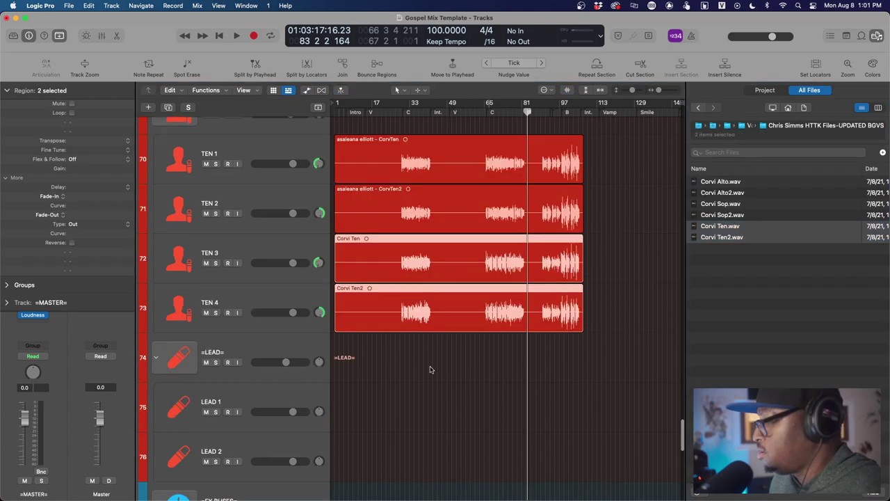
pyautogui.moveTo(430, 369); pyautogui.dragTo(375, 179)
# Step: Lower the background vocal regions' gain to -23.2 dB while auditioning from bar 33
pyautogui.moveTo(82, 171); pyautogui.dragTo(66, 212)
pyautogui.press('space')
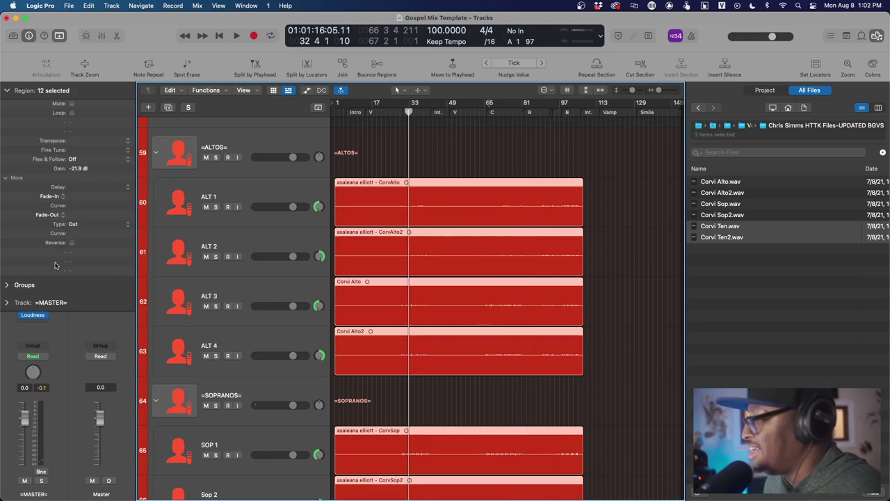
pyautogui.press('space')
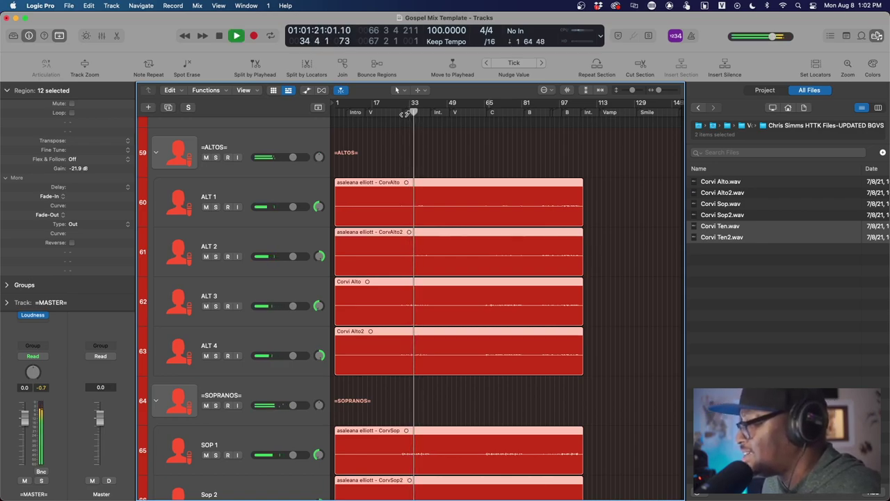
pyautogui.moveTo(75, 170); pyautogui.dragTo(67, 192)
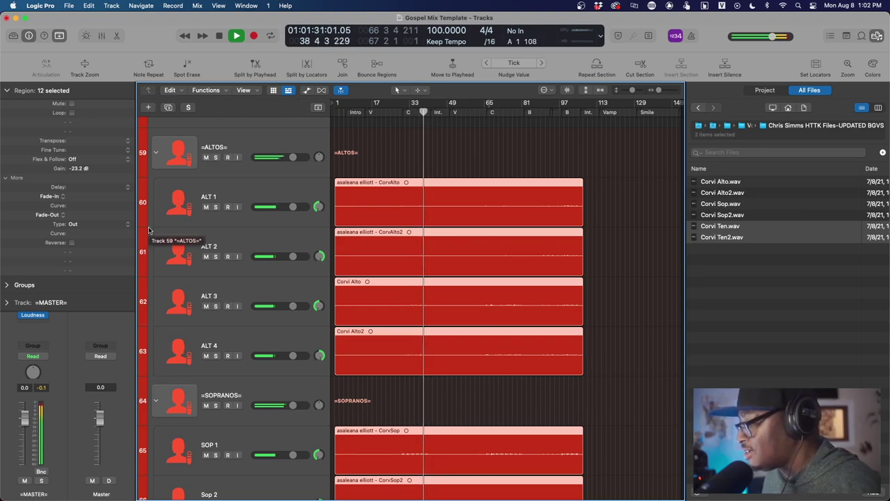
pyautogui.scroll(10, 426, 346)
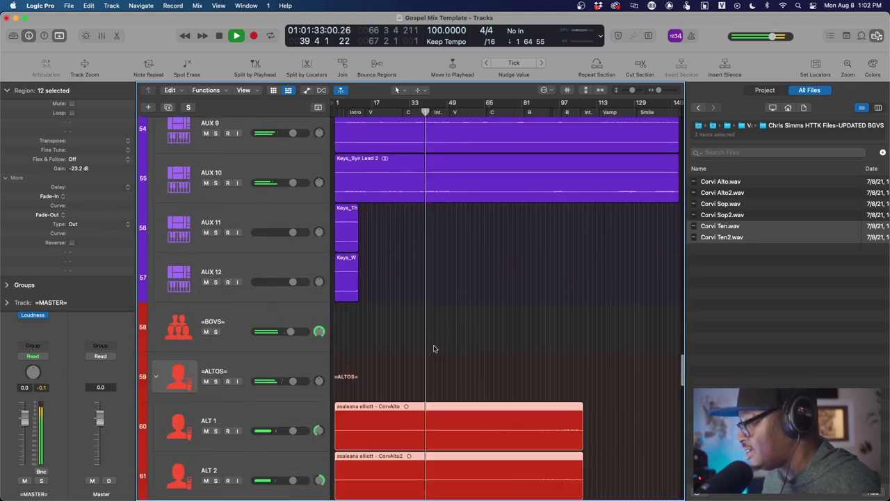
pyautogui.scroll(-20, 426, 346)
pyautogui.press('space')
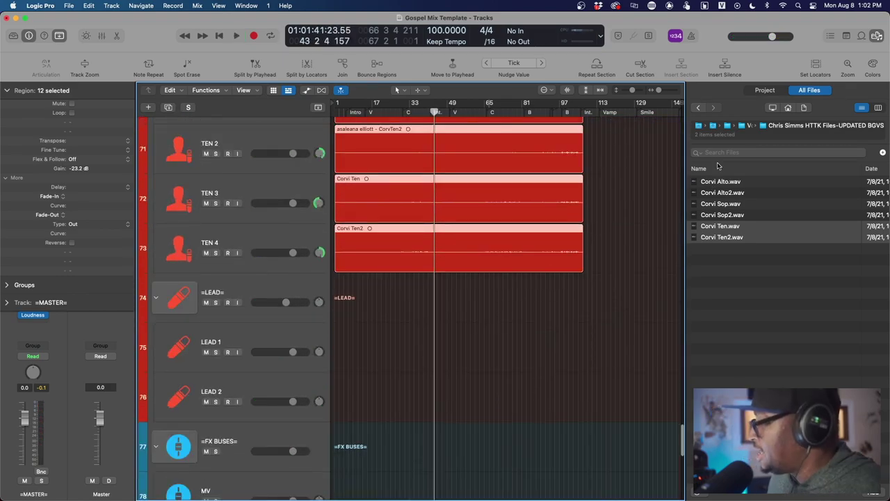
# Step: Place lead vocal take 3 onto the LEAD 1 track and start lowering its region gain
pyautogui.click(757, 125)
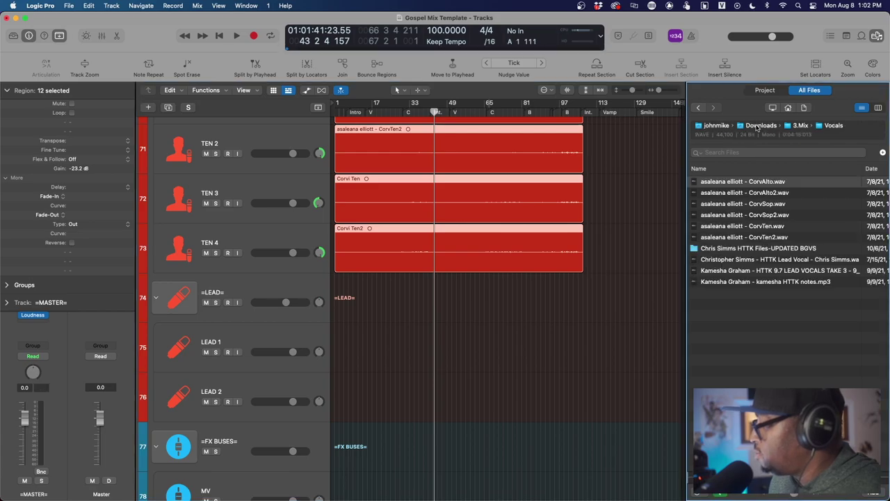
pyautogui.moveTo(760, 267); pyautogui.dragTo(341, 348)
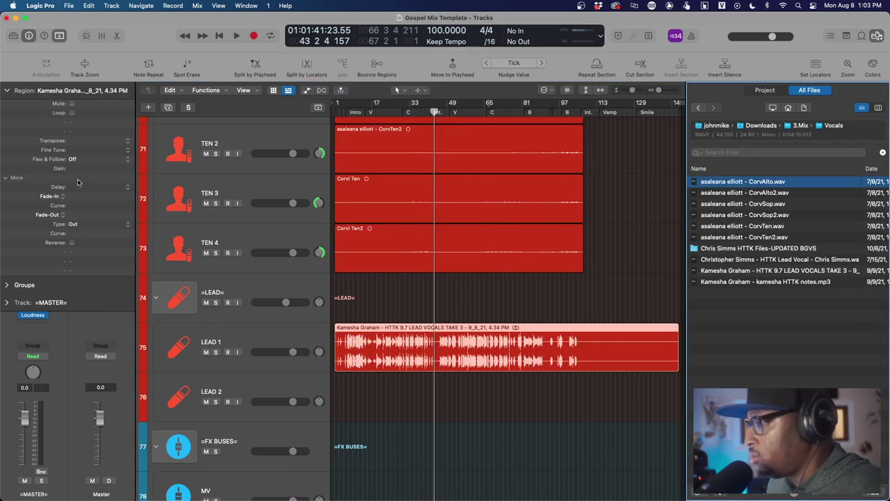
pyautogui.moveTo(75, 224); pyautogui.dragTo(68, 313)
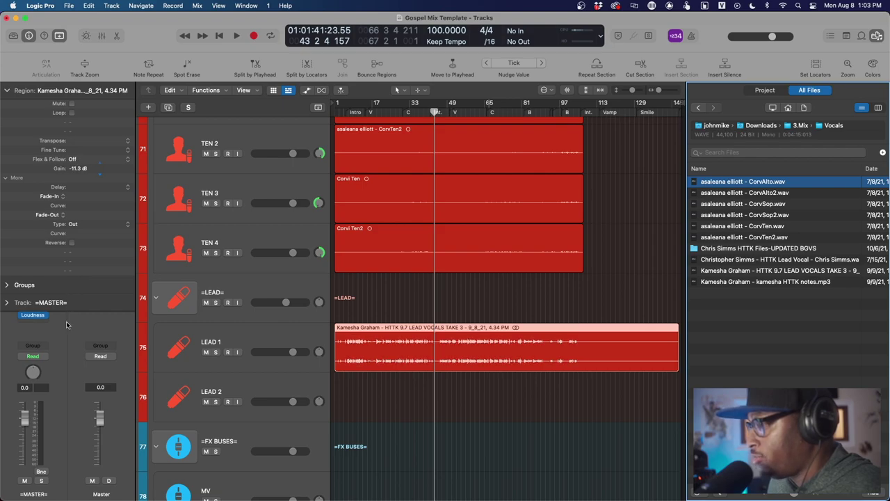
pyautogui.moveTo(59, 361); pyautogui.dragTo(52, 417)
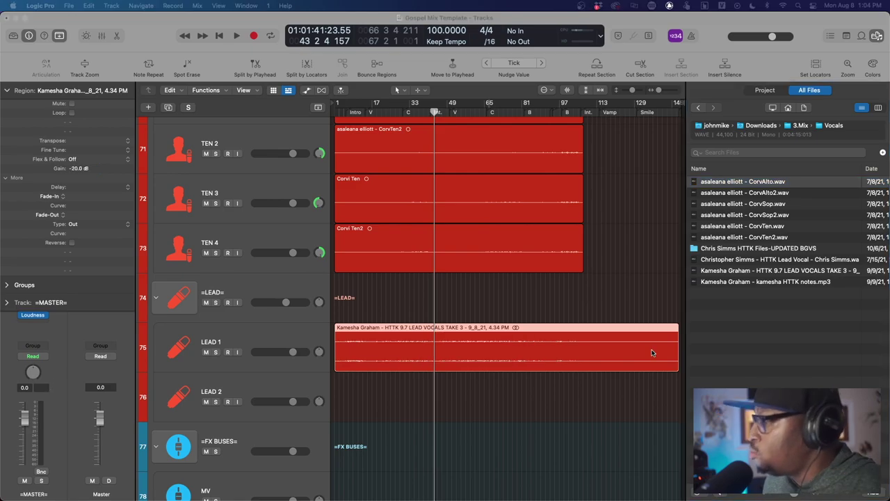
# Step: Play from the intro, set the lead vocal gain to -22 dB, and reveal the master's plug-ins
pyautogui.scroll(3, 466, 346)
pyautogui.scroll(-5, 466, 343)
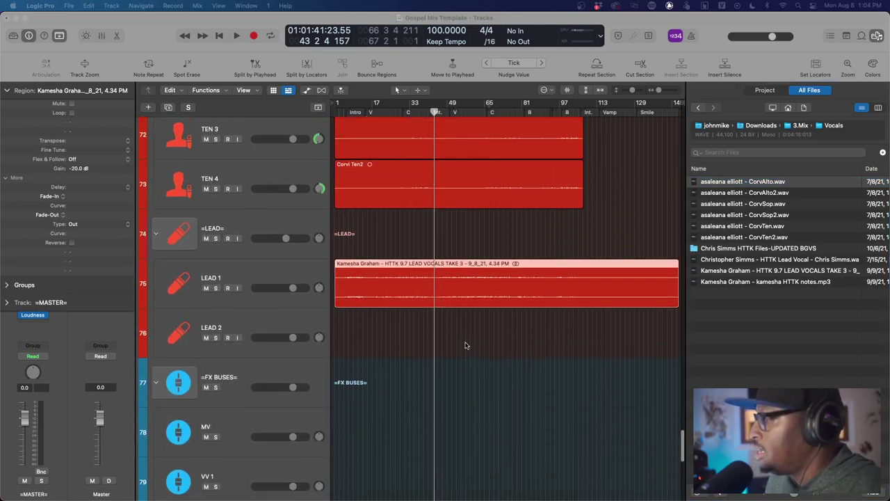
pyautogui.click(357, 112)
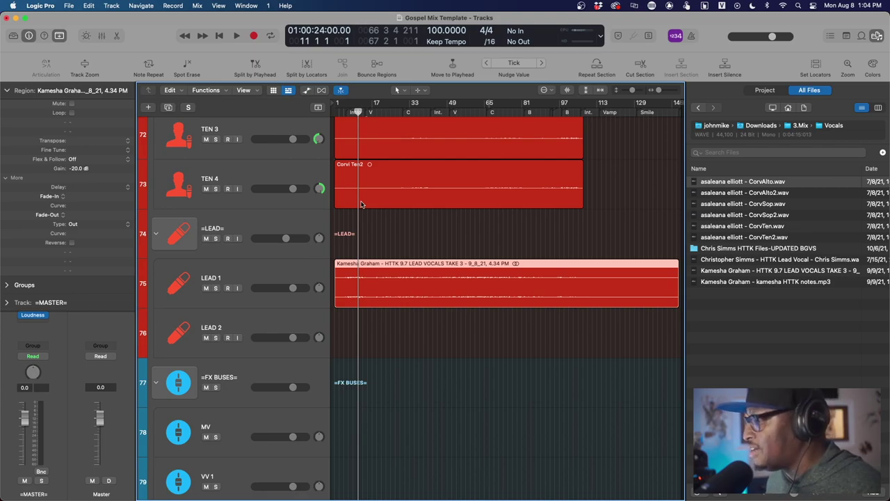
pyautogui.press('space')
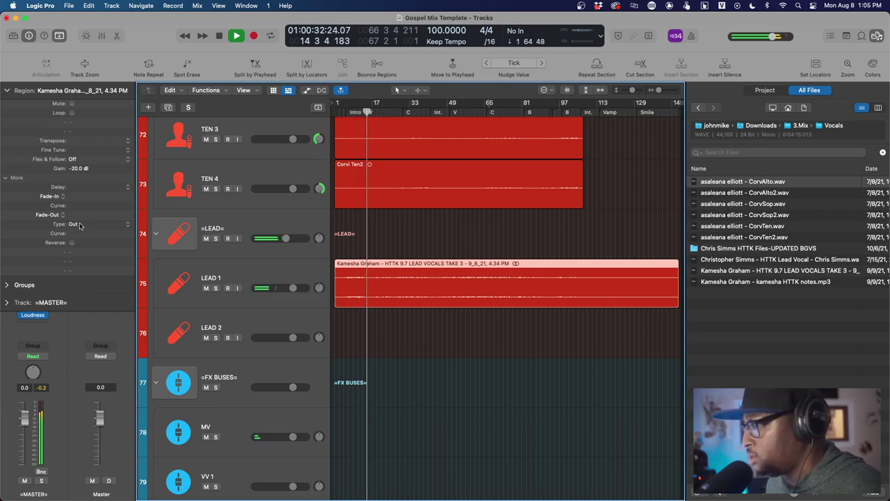
pyautogui.moveTo(74, 173); pyautogui.dragTo(70, 210)
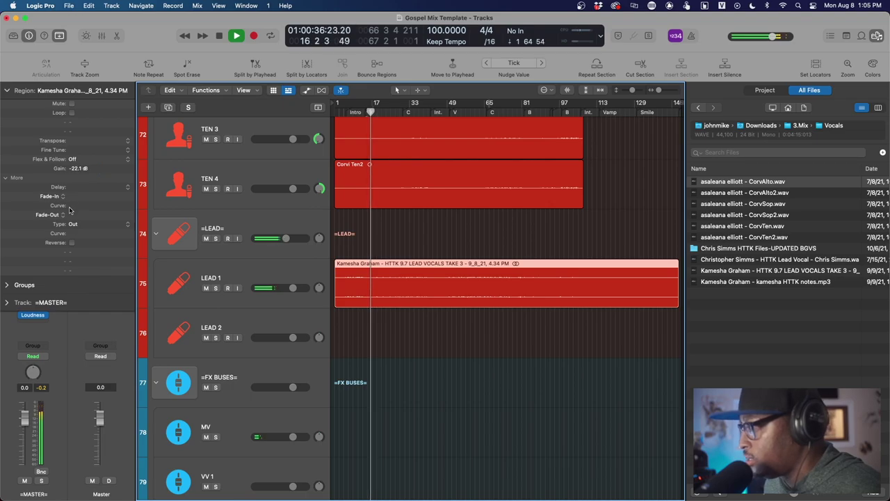
pyautogui.click(6, 90)
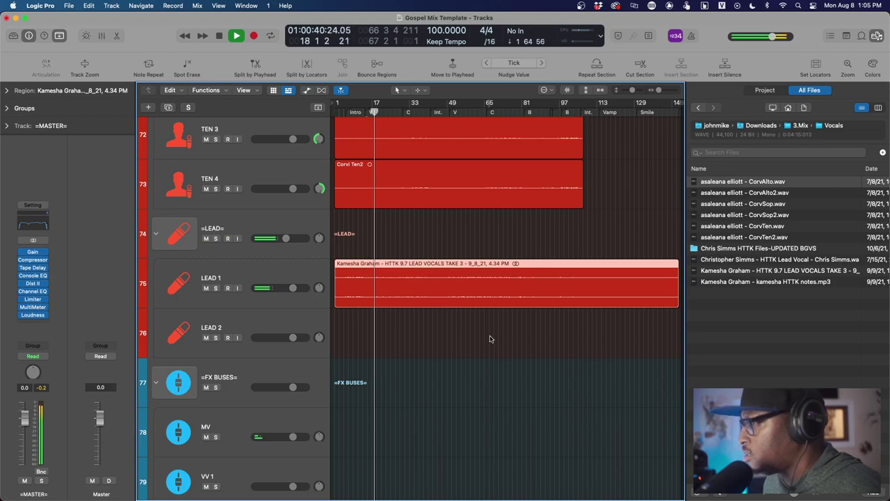
pyautogui.scroll(3, 491, 339)
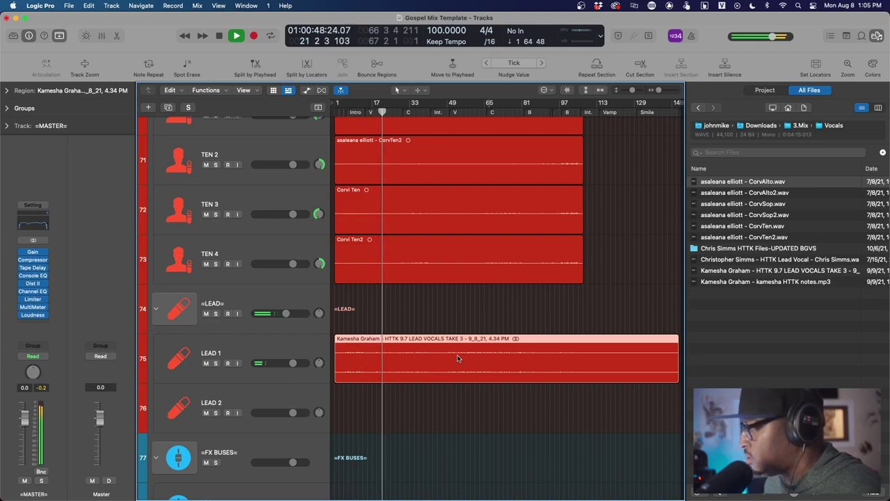
# Step: Close the file browser, deselect the lead vocal, and shrink track heights so all tracks fit
pyautogui.press('z')
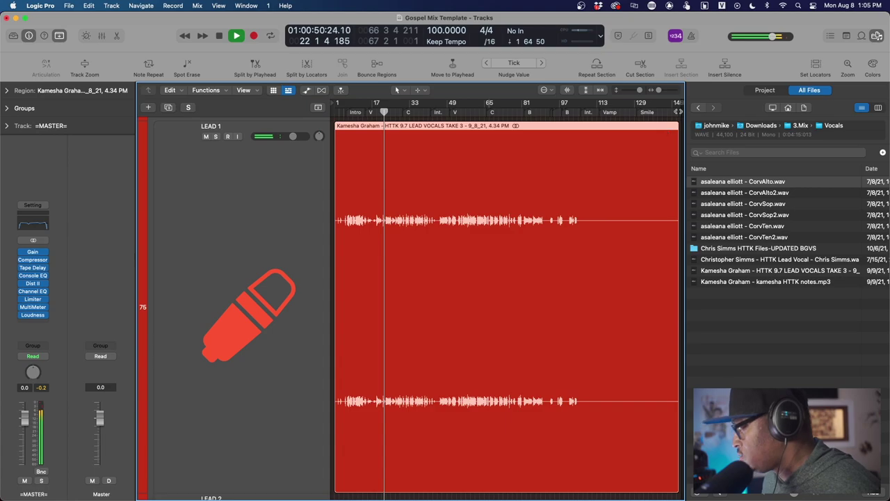
pyautogui.press('z')
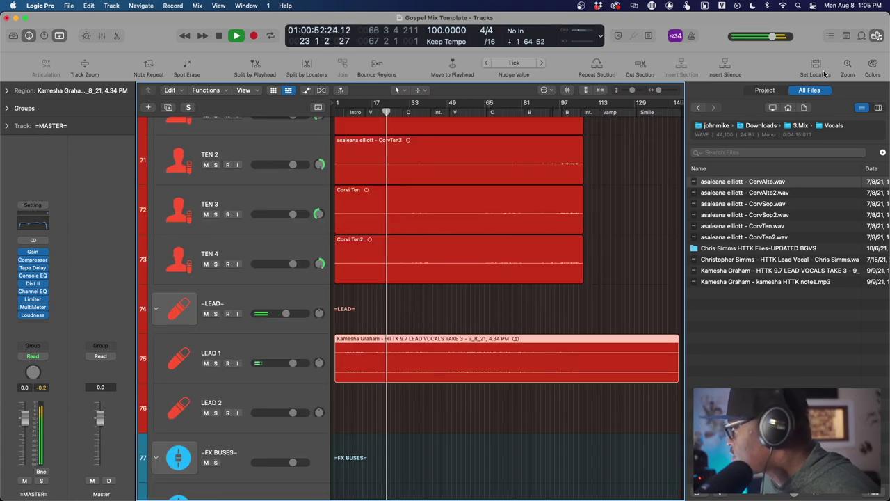
pyautogui.click(878, 36)
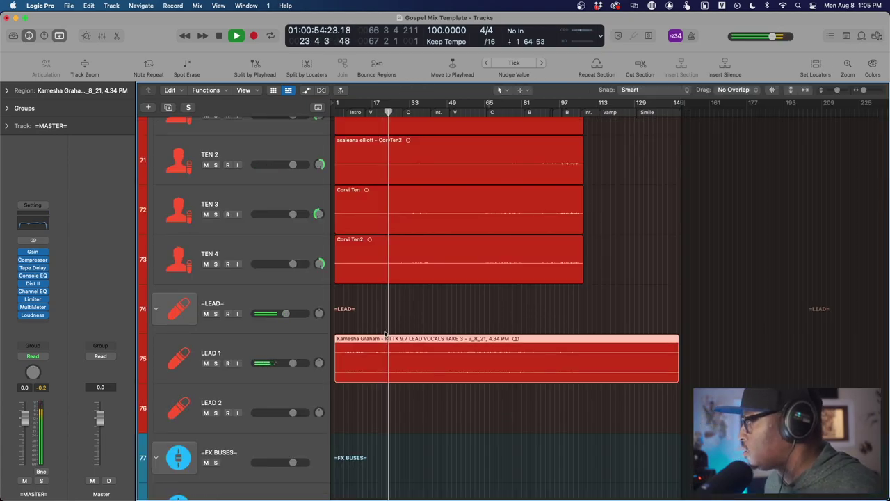
pyautogui.scroll(10, 386, 334)
pyautogui.scroll(-10, 386, 334)
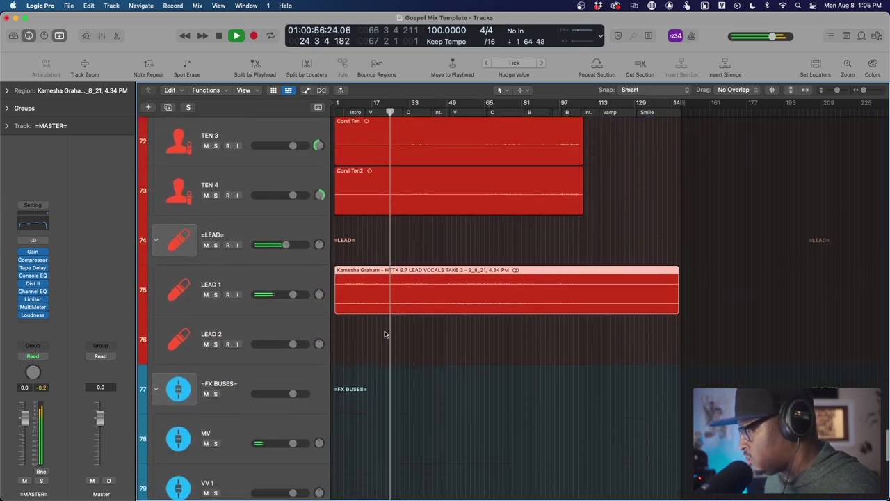
pyautogui.click(371, 341)
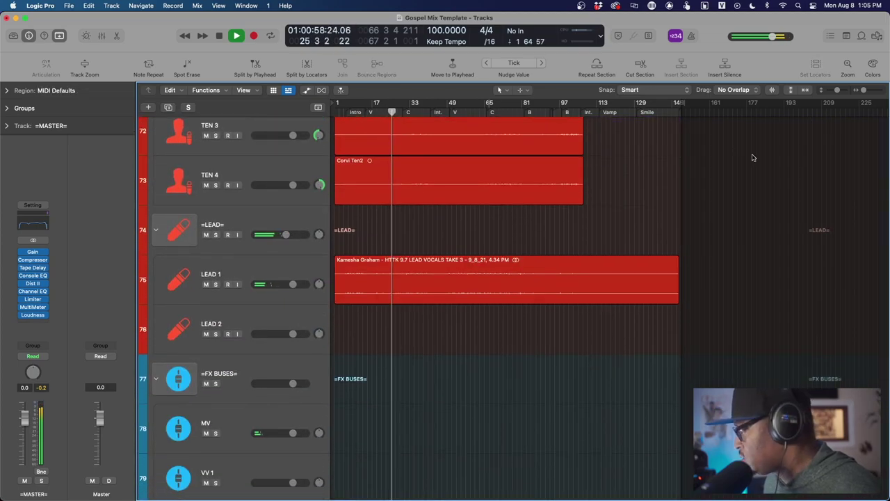
pyautogui.moveTo(835, 91); pyautogui.dragTo(814, 93)
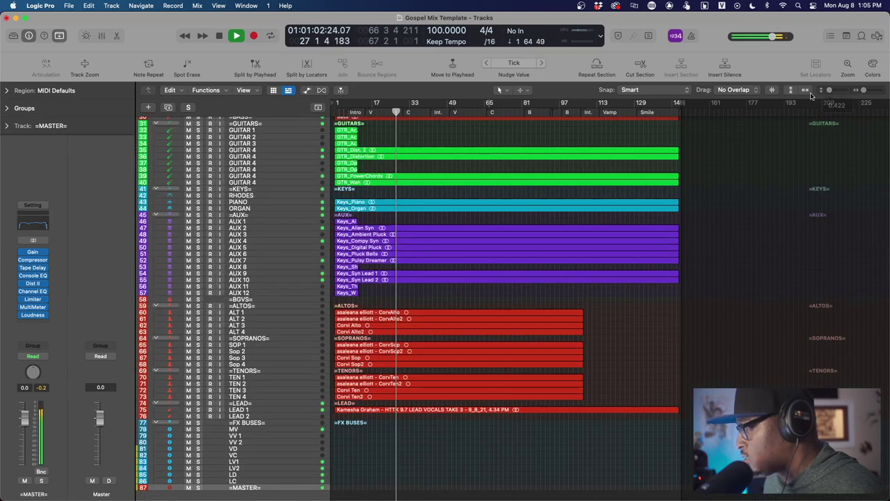
# Step: Scroll through the compact arrangement while it plays, then stop playback
pyautogui.scroll(6, 549, 302)
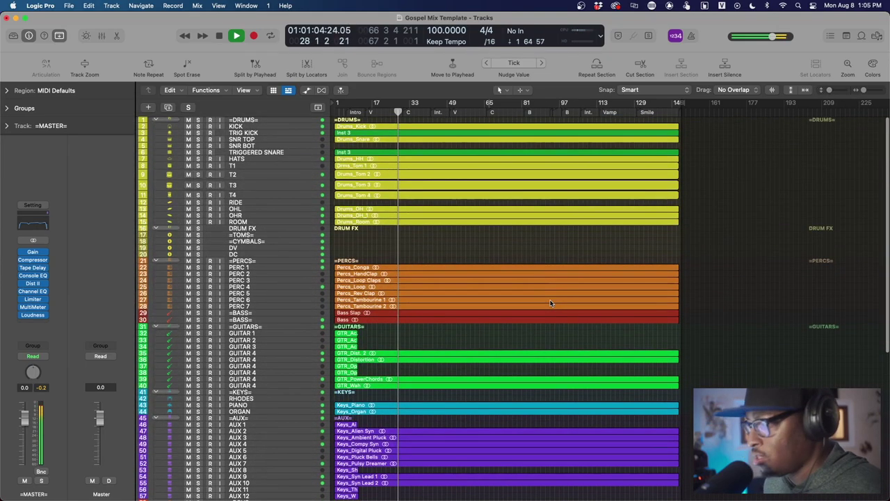
pyautogui.scroll(-3, 549, 303)
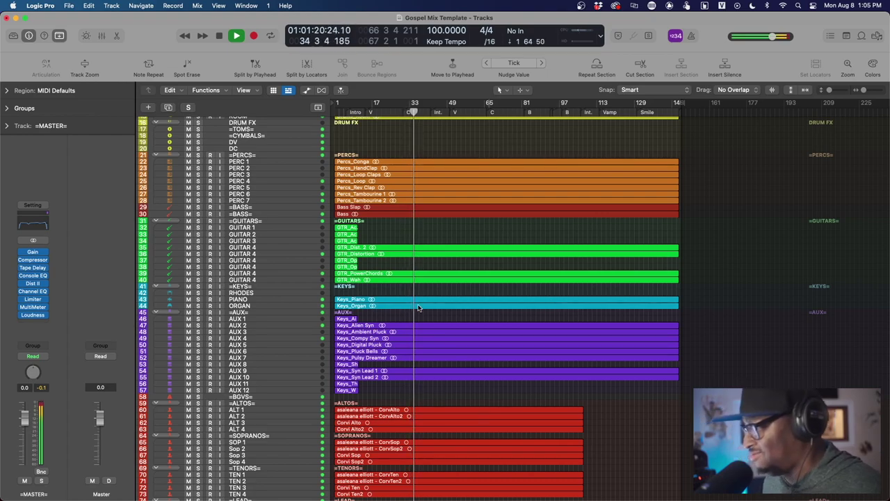
pyautogui.scroll(3, 418, 308)
pyautogui.scroll(-5, 418, 308)
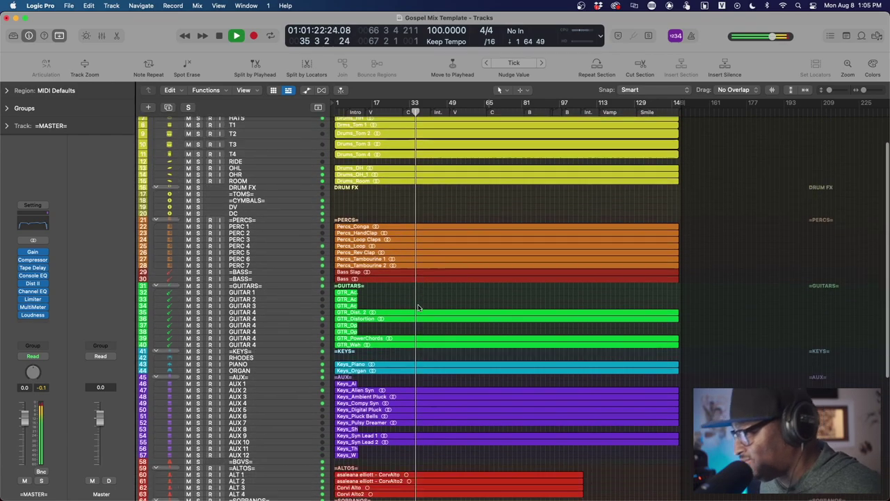
pyautogui.scroll(6, 418, 308)
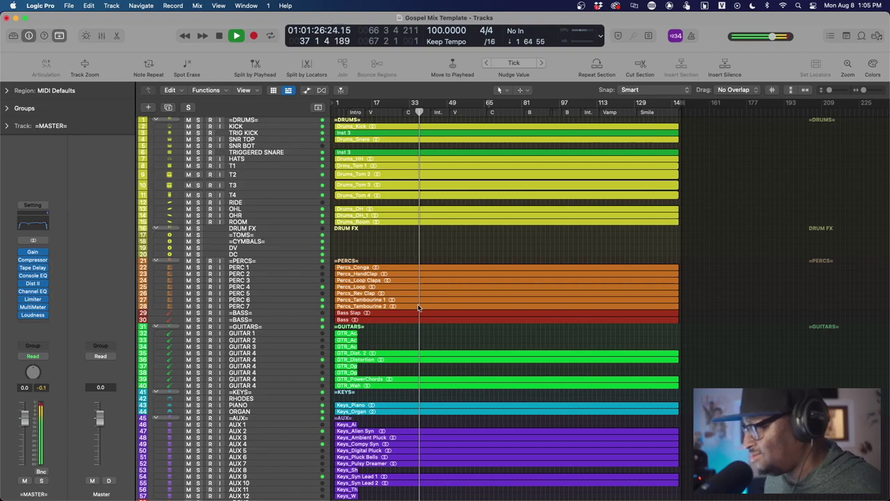
pyautogui.scroll(-2, 418, 307)
pyautogui.scroll(-1, 418, 307)
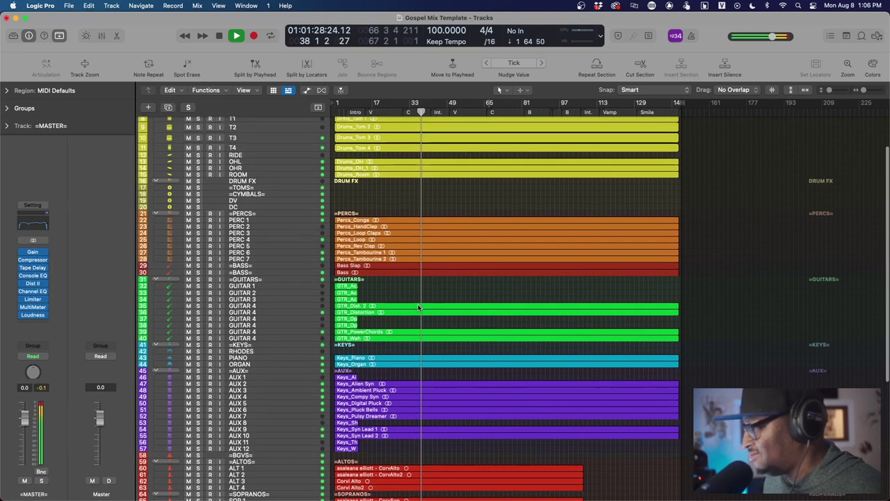
pyautogui.scroll(3, 418, 308)
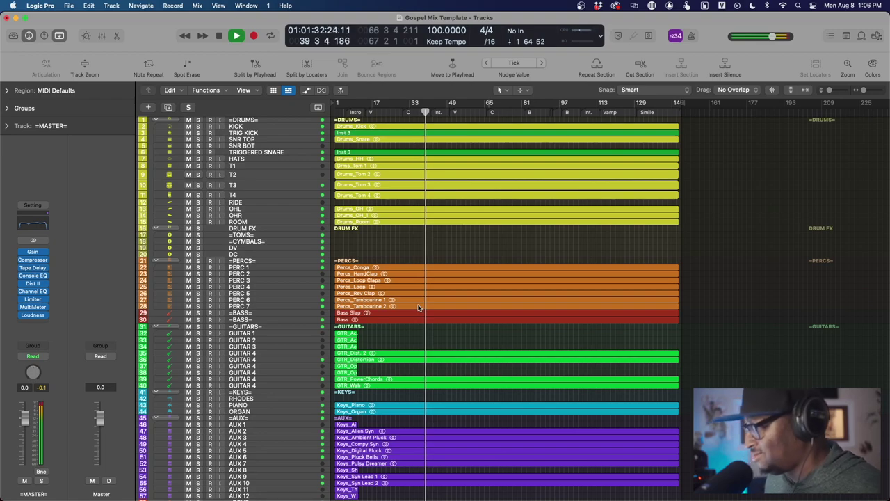
pyautogui.scroll(-6, 418, 307)
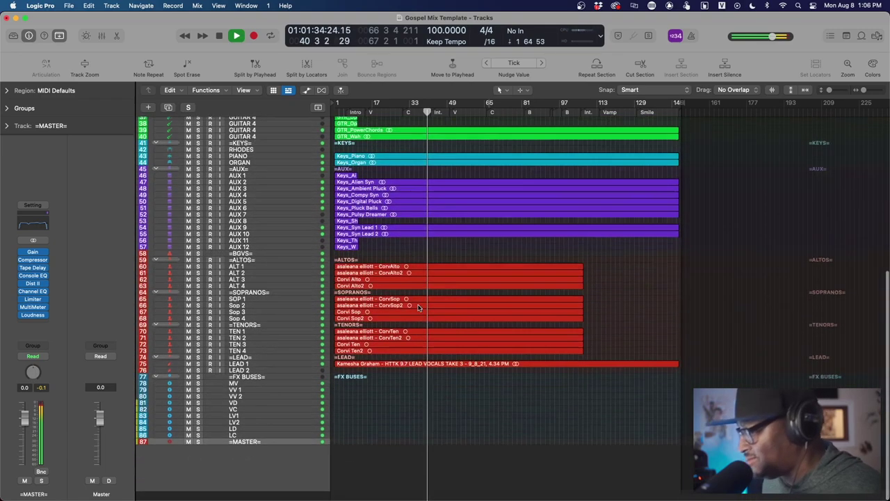
pyautogui.scroll(6, 418, 308)
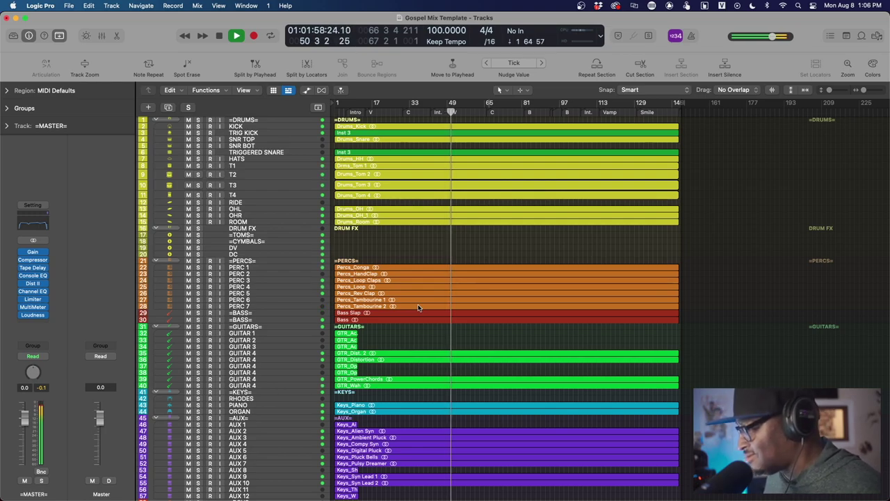
pyautogui.press('space')
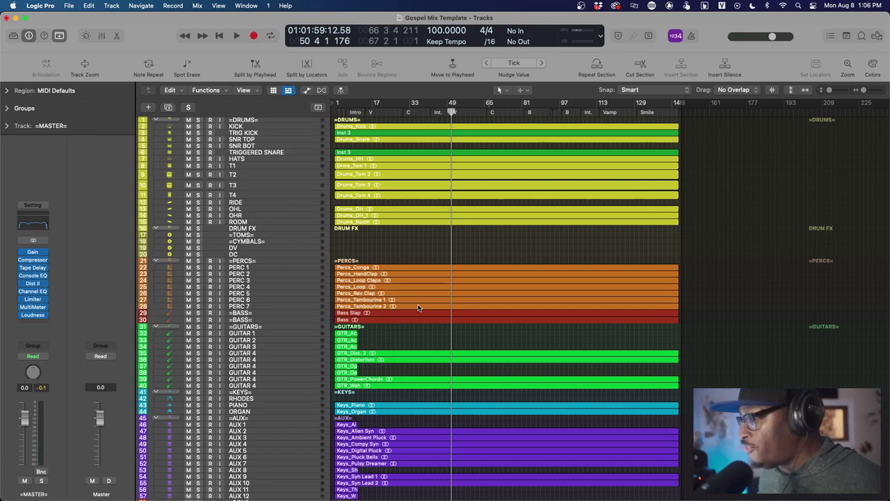
# Step: Open the Mixer and scroll across the guitar, keys and aux channel strips
pyautogui.click(101, 36)
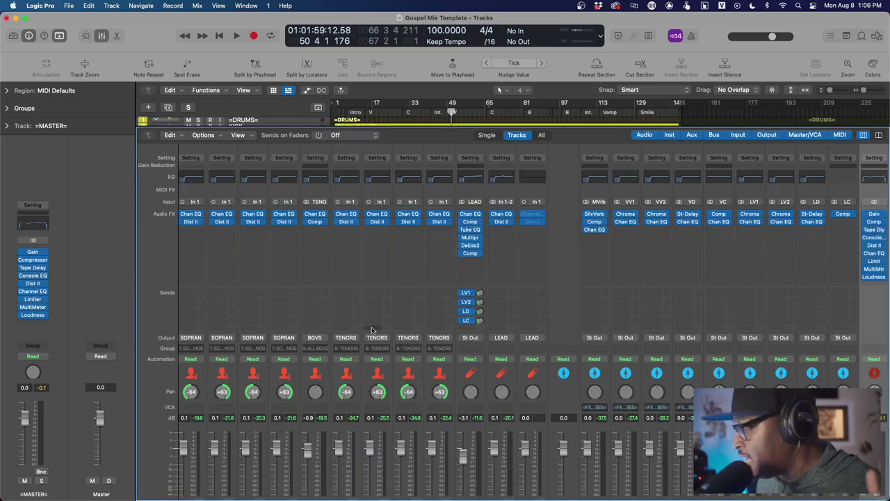
pyautogui.scroll(-5, 374, 337)
pyautogui.hscroll(10, 354, 289)
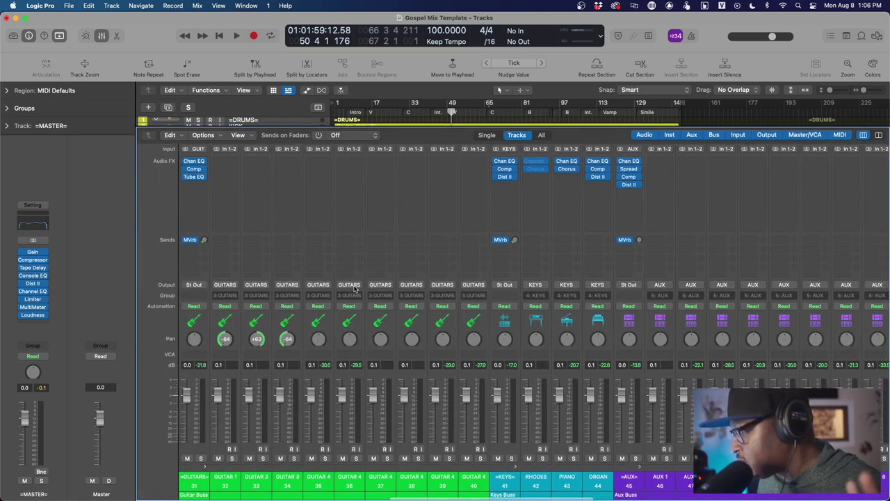
pyautogui.hscroll(-5, 355, 289)
pyautogui.hscroll(-10, 354, 288)
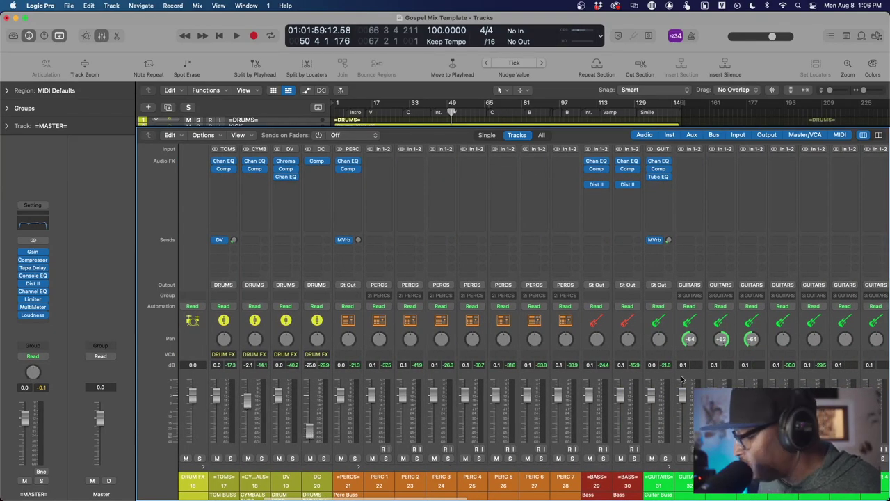
pyautogui.hscroll(12, 580, 257)
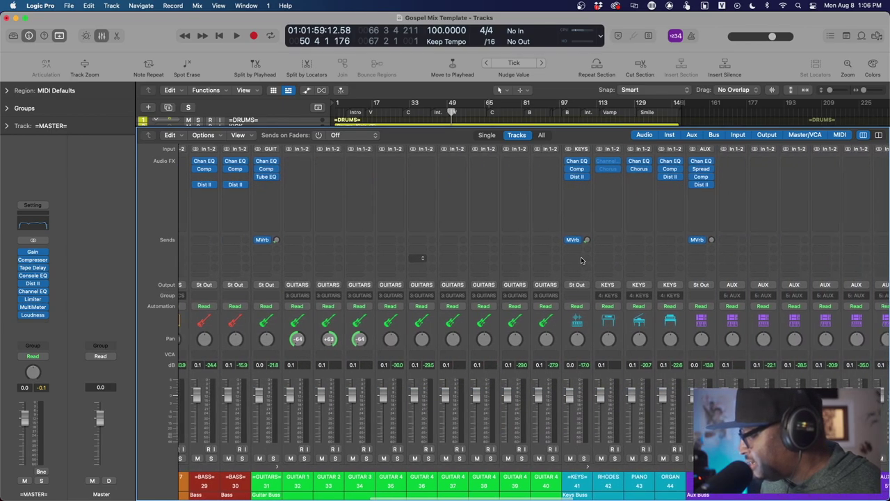
pyautogui.hscroll(10, 582, 260)
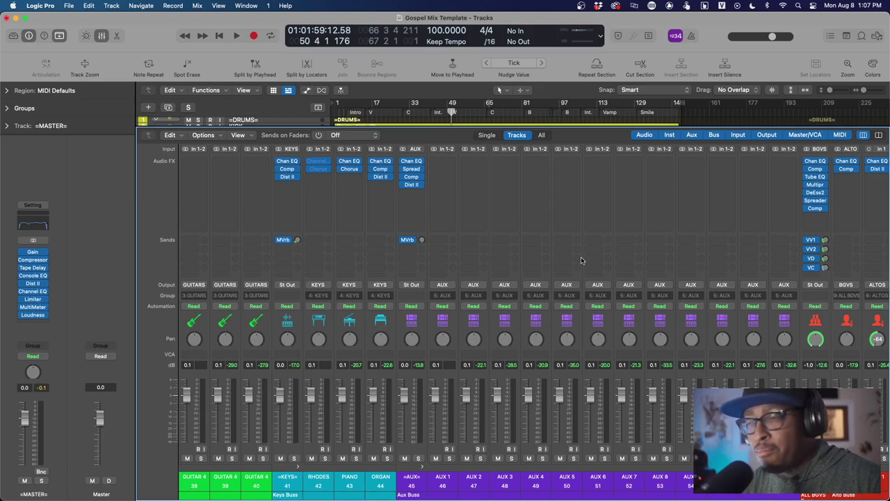
# Step: Open the master Compressor in Vintage VCA mode and audition it over two play-and-stop passes
pyautogui.click(32, 260)
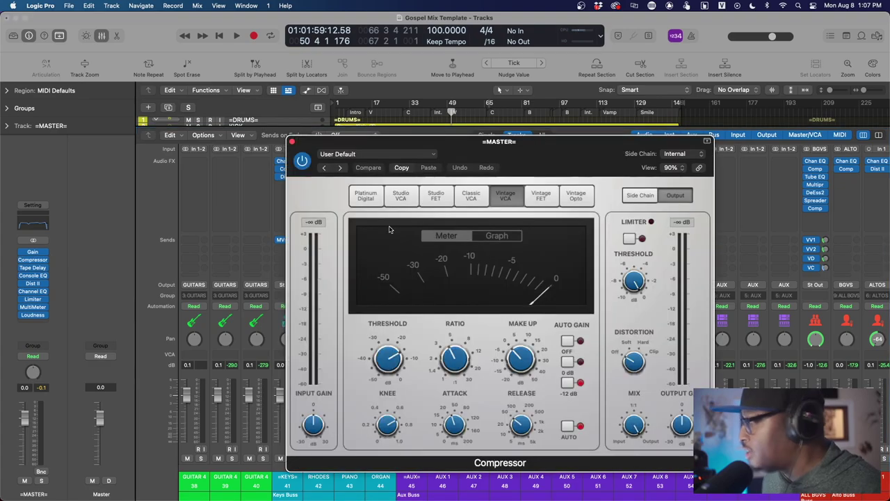
pyautogui.press('space')
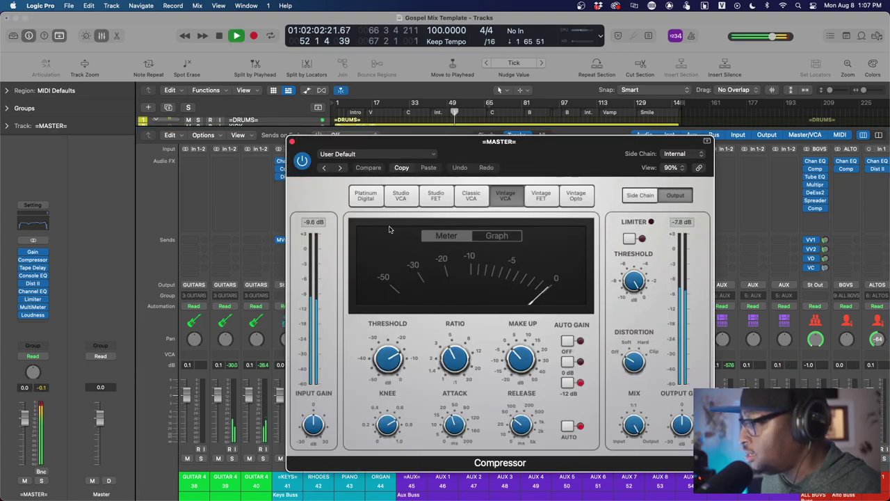
pyautogui.press('space')
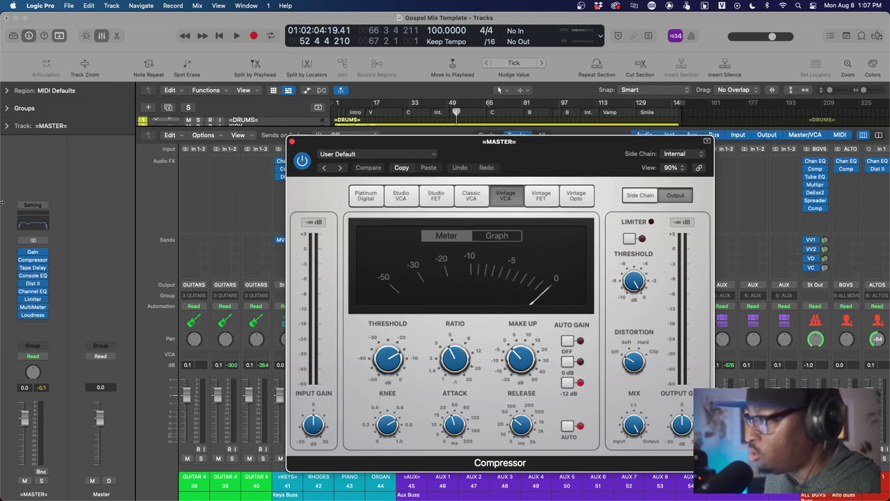
pyautogui.moveTo(418, 333)
pyautogui.press('space')
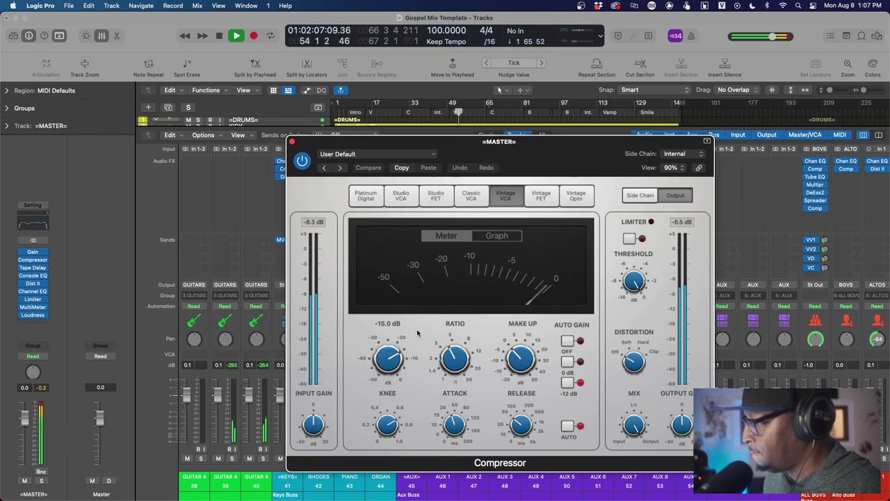
pyautogui.press('space')
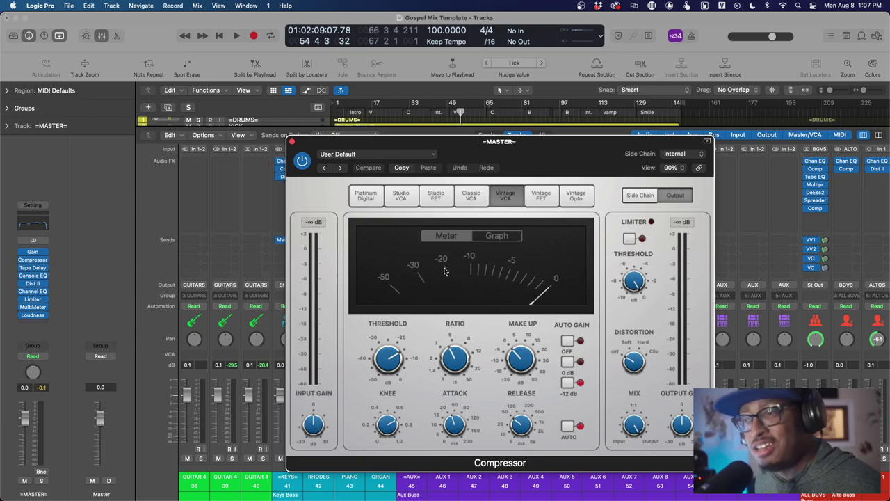
pyautogui.moveTo(33, 263)
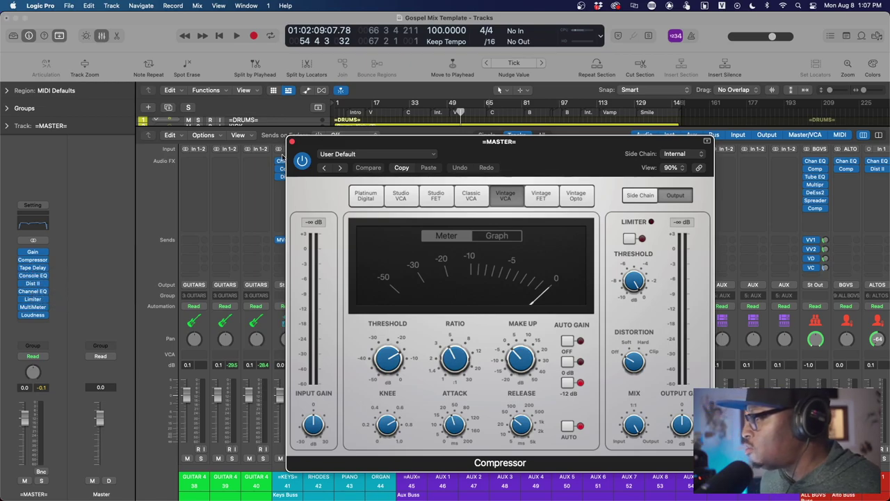
# Step: Open the master Limiter (+2.0 dB gain, -0.1 dB output) and audition it during playback
pyautogui.click(34, 299)
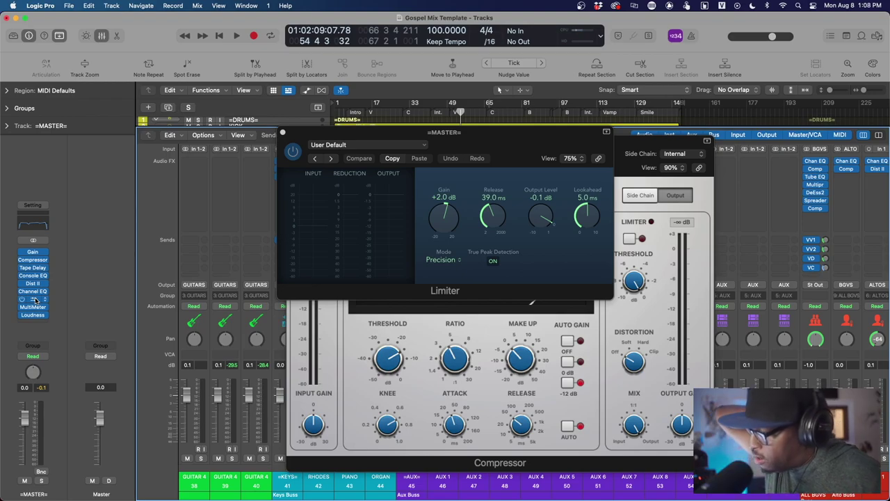
pyautogui.press('space')
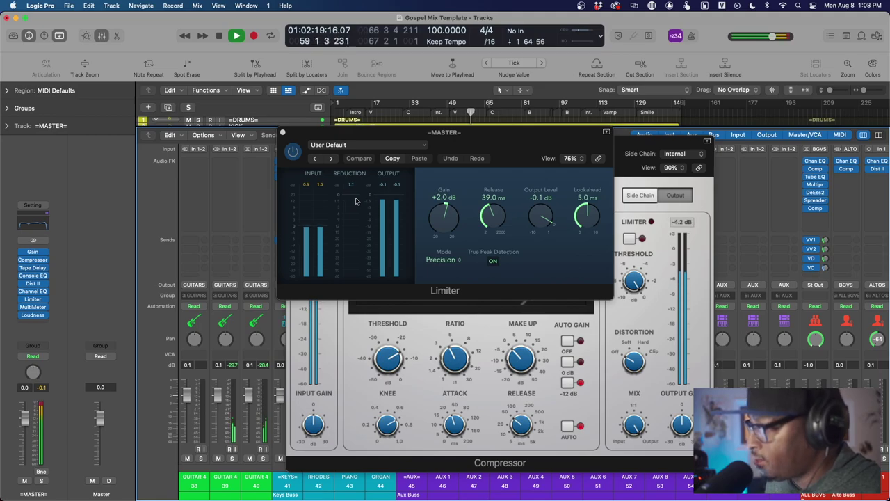
pyautogui.press('space')
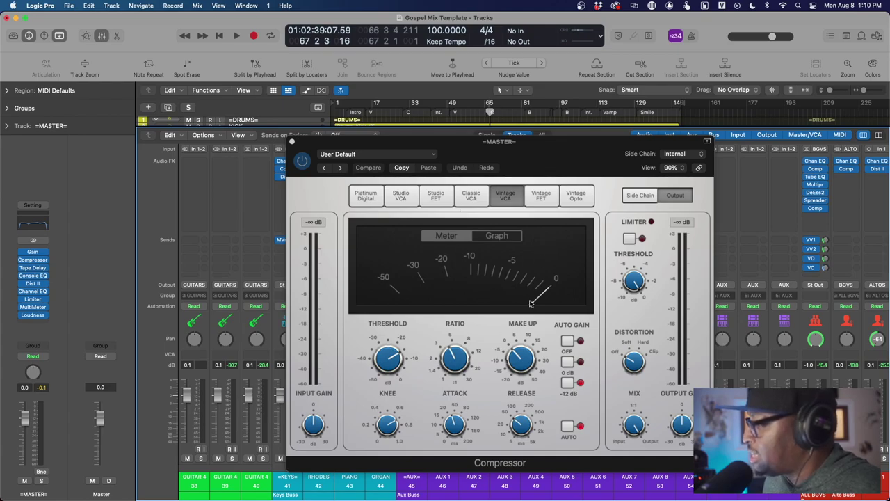
# Step: Close the master Compressor and hide the Mixer to return to the track arrangement
pyautogui.click(292, 142)
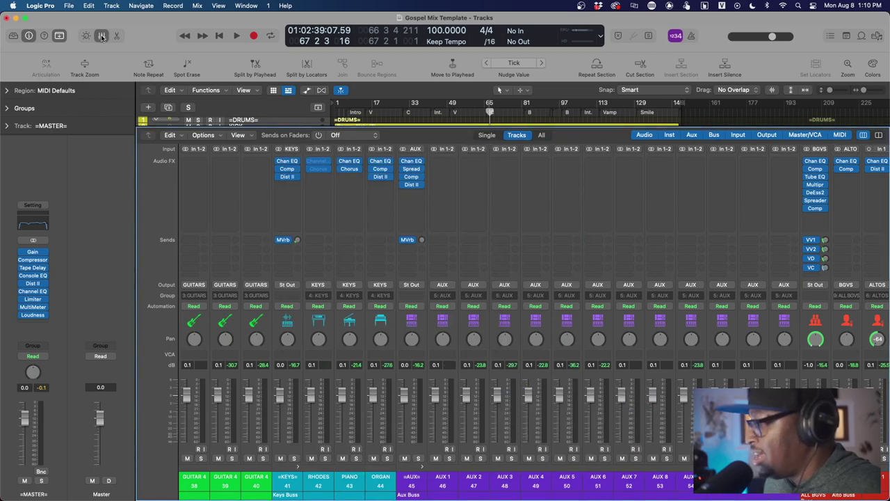
pyautogui.hscroll(-15, 560, 301)
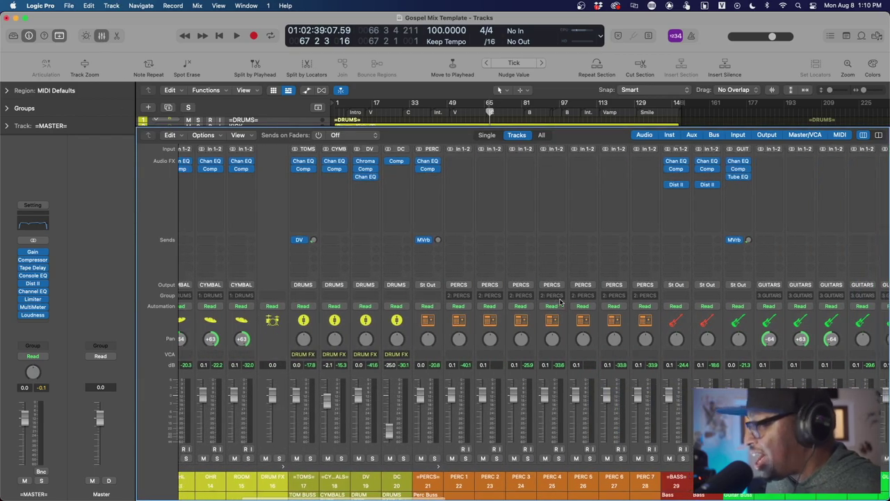
pyautogui.hscroll(1, 560, 301)
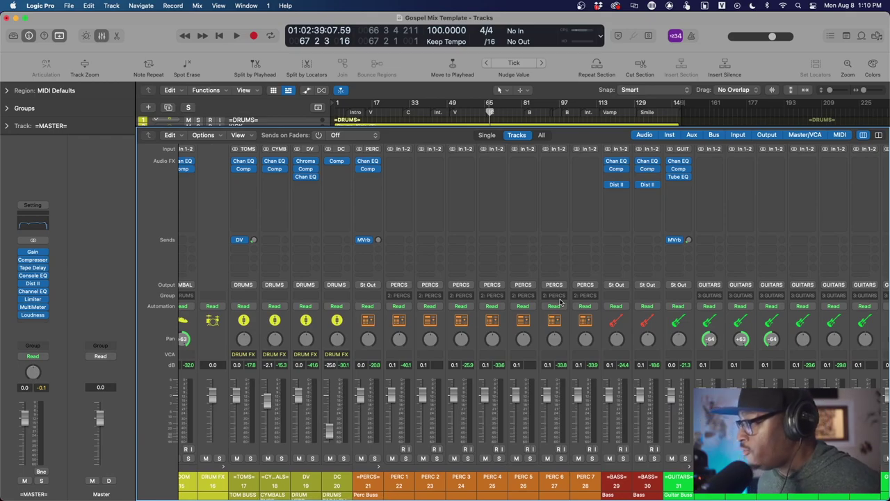
pyautogui.click(100, 36)
pyautogui.scroll(-10, 494, 365)
pyautogui.scroll(10, 493, 365)
pyautogui.scroll(-10, 494, 365)
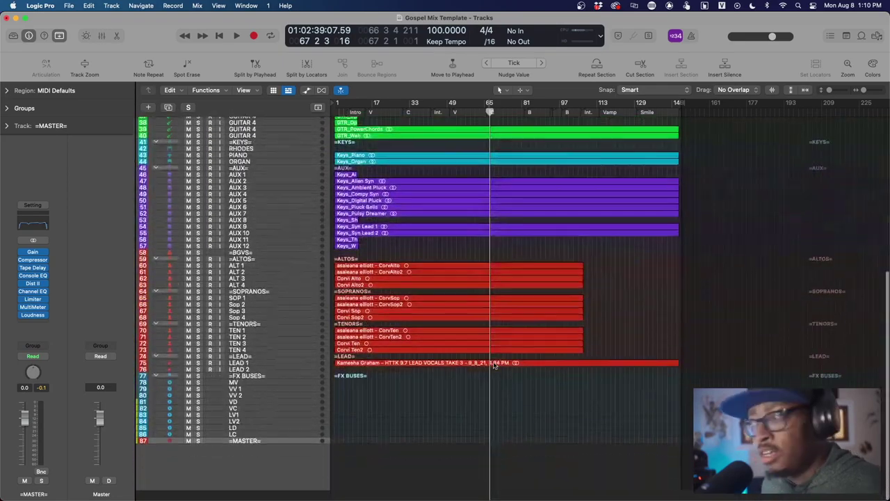
# Step: Play from about bar 68, stop, then select track 46 AUX 1 to show its channel strip
pyautogui.scroll(10, 493, 365)
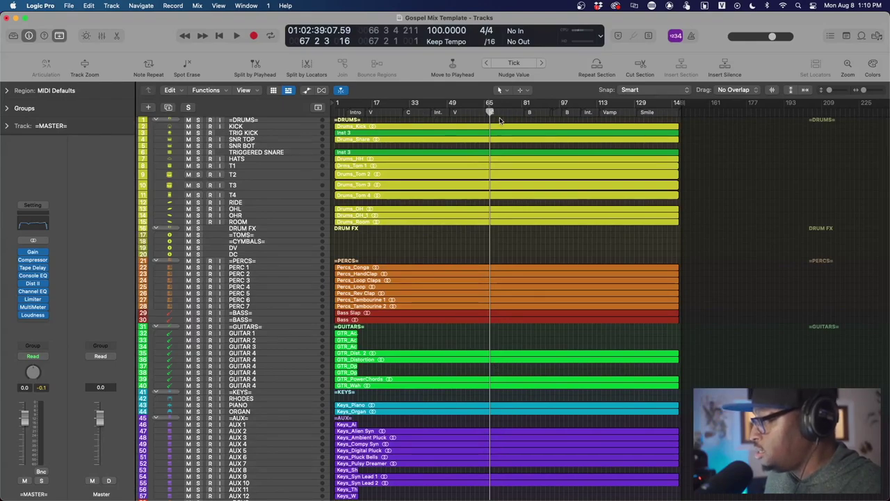
pyautogui.click(502, 114)
pyautogui.press('space')
pyautogui.scroll(-10, 487, 209)
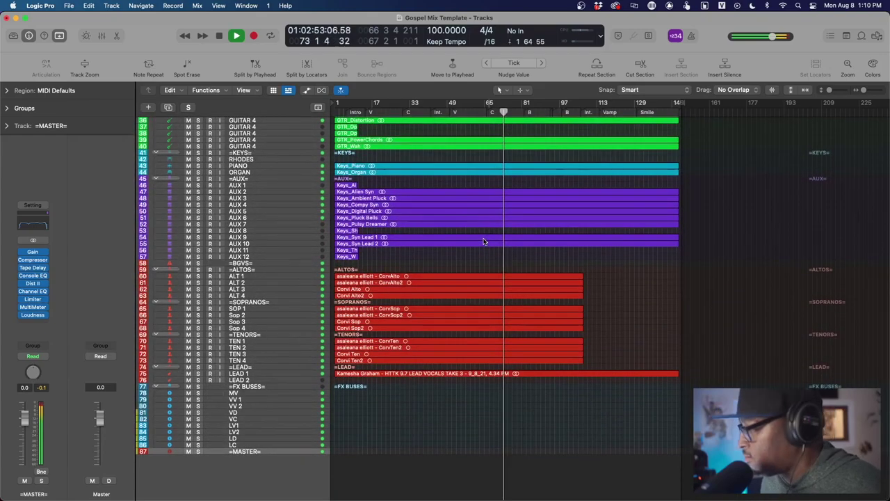
pyautogui.scroll(10, 484, 242)
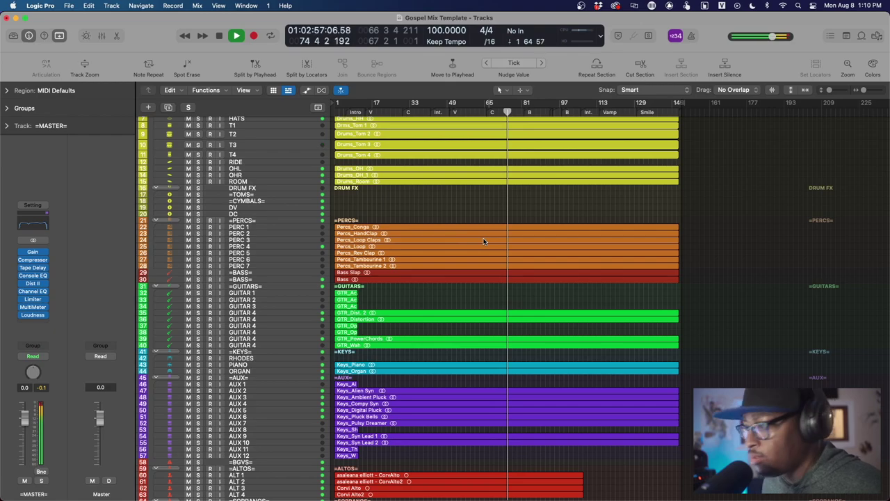
pyautogui.press('space')
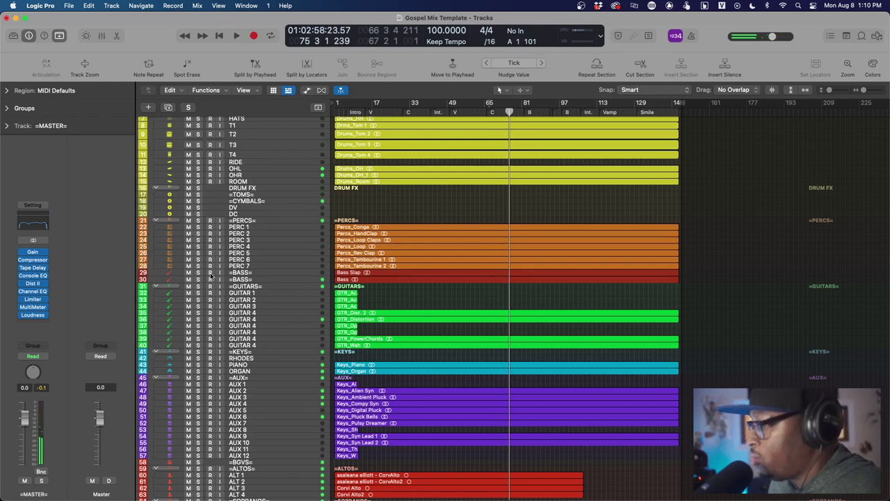
pyautogui.scroll(-3, 274, 298)
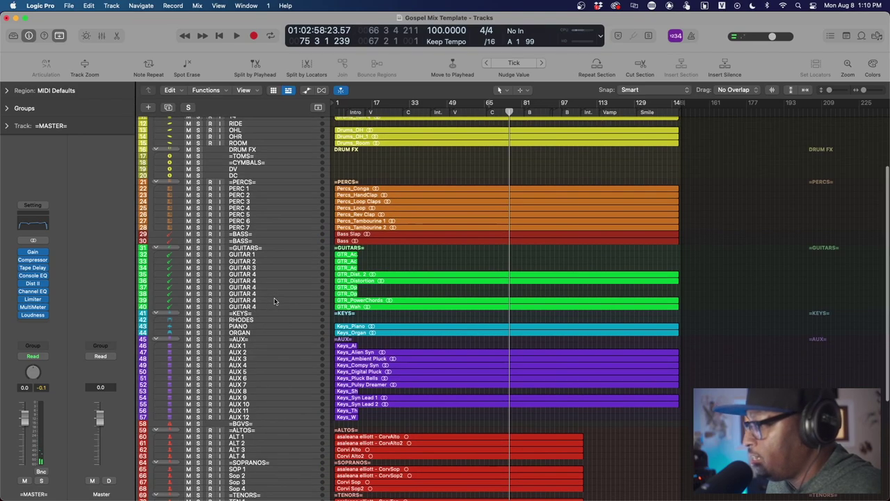
pyautogui.scroll(-3, 274, 299)
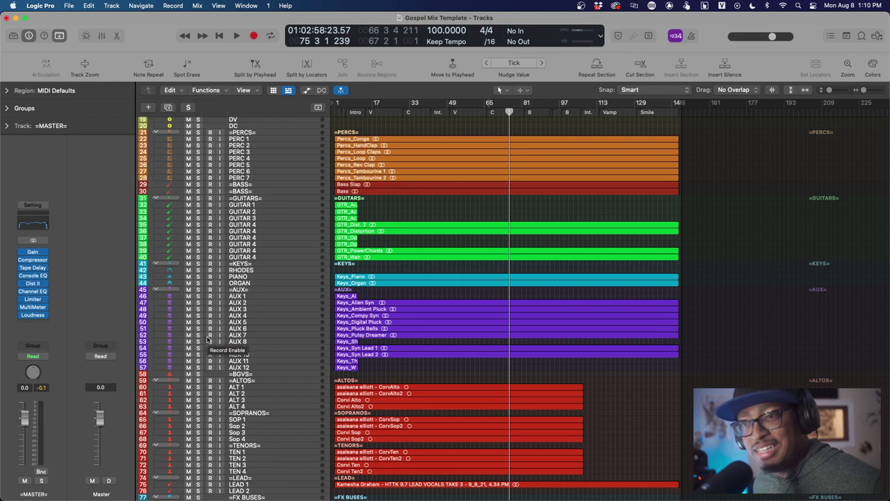
pyautogui.click(268, 297)
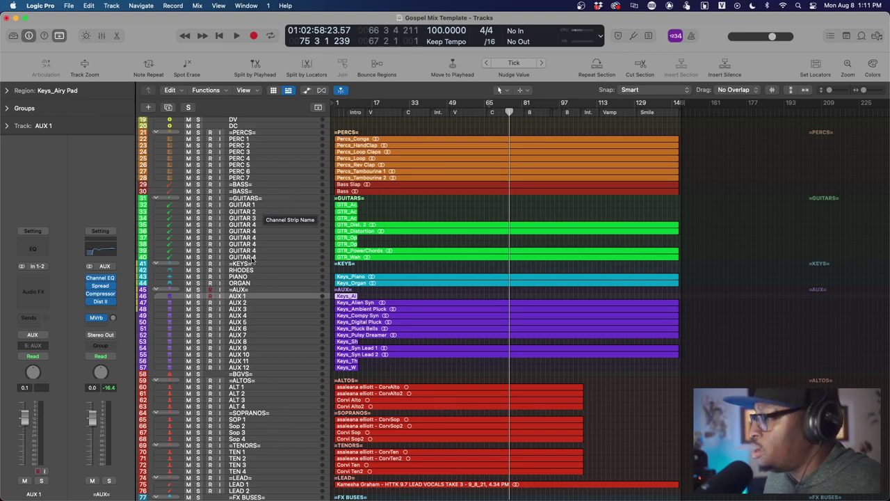
pyautogui.scroll(-5, 254, 261)
pyautogui.scroll(12, 694, 260)
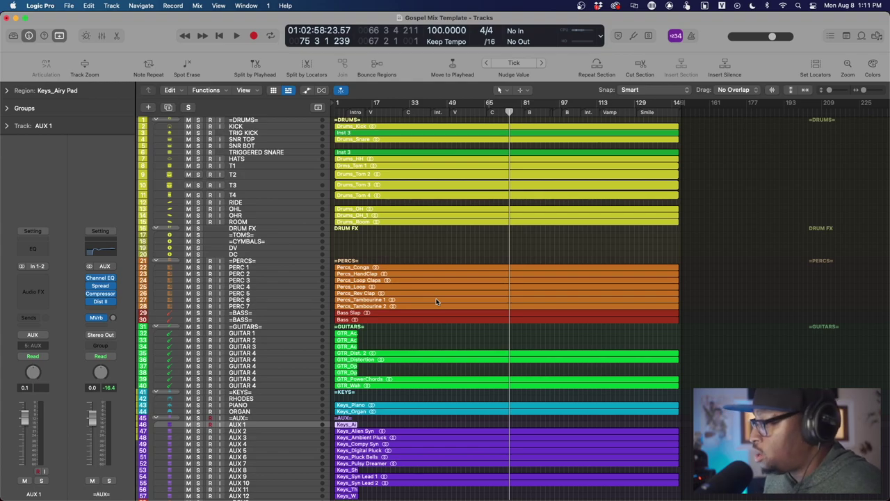
pyautogui.scroll(-10, 437, 301)
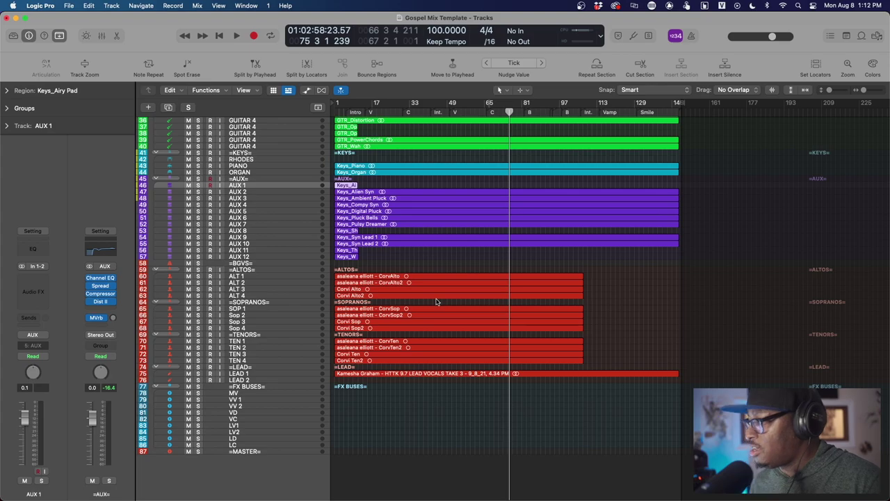
pyautogui.scroll(10, 436, 301)
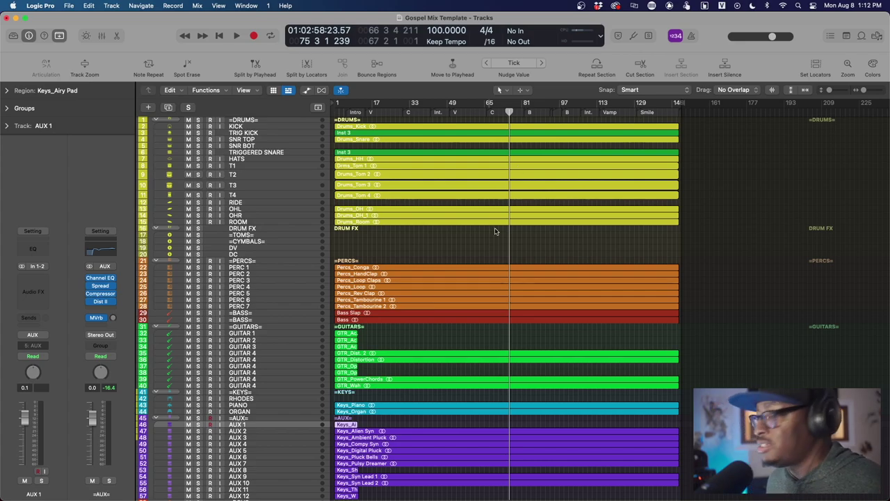
pyautogui.scroll(-10, 495, 231)
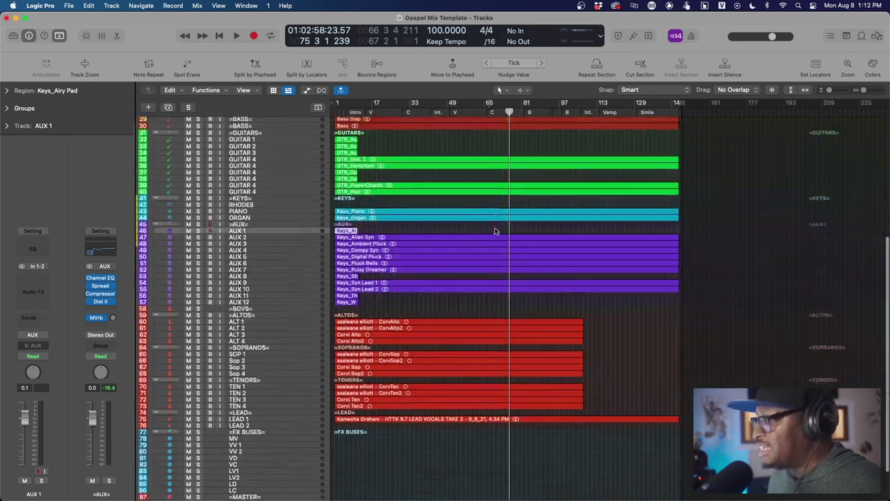
pyautogui.scroll(10, 496, 231)
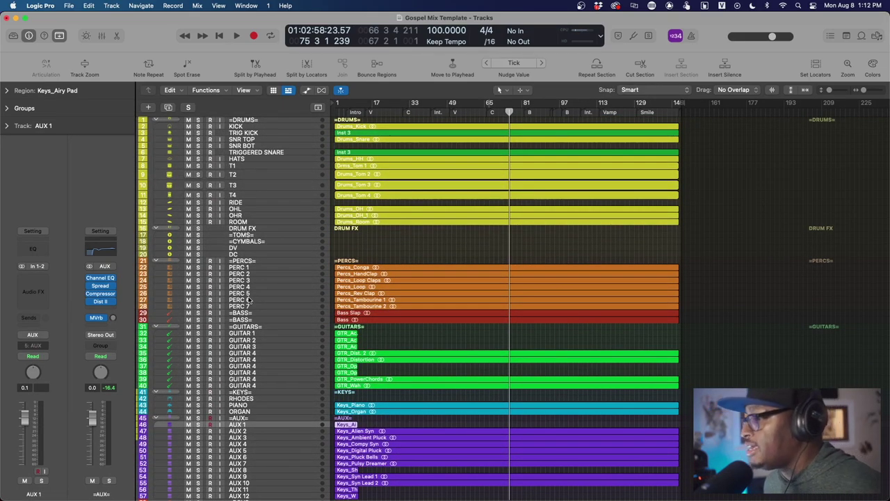
# Step: Leave the AUX Spread insert unchanged and play the song through the DRUMS Drum Mix compressor
pyautogui.click(102, 288)
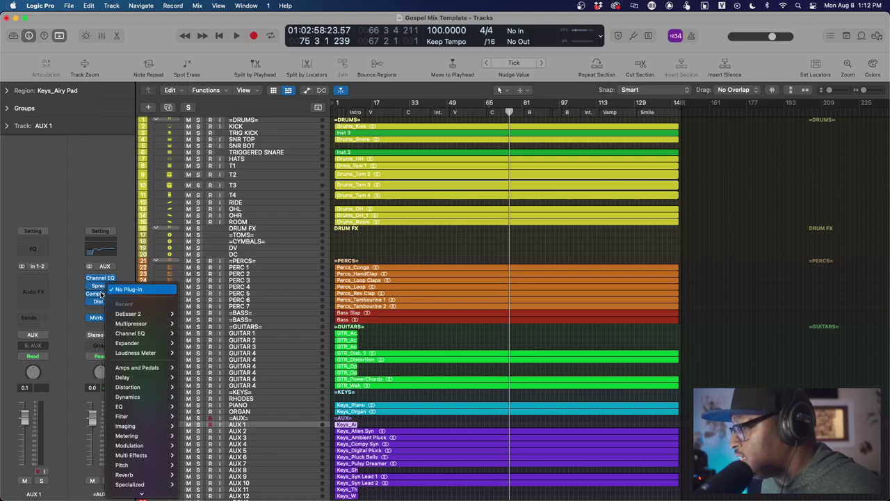
pyautogui.click(99, 294)
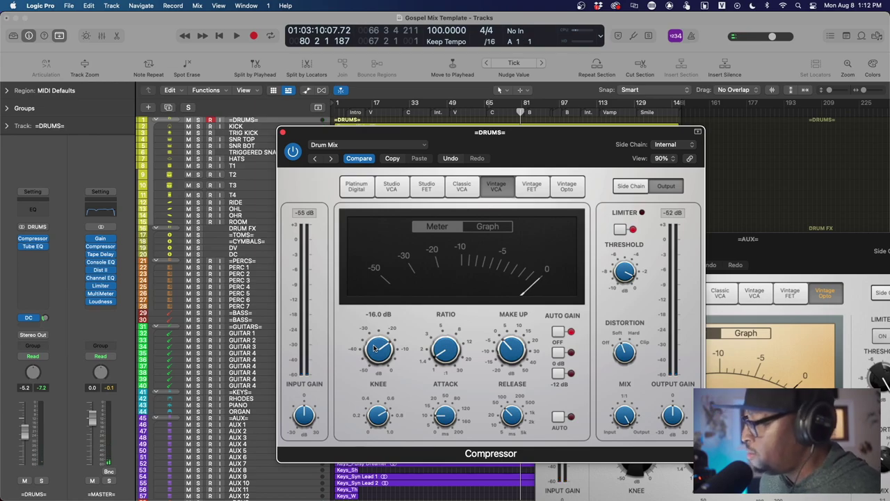
pyautogui.press('space')
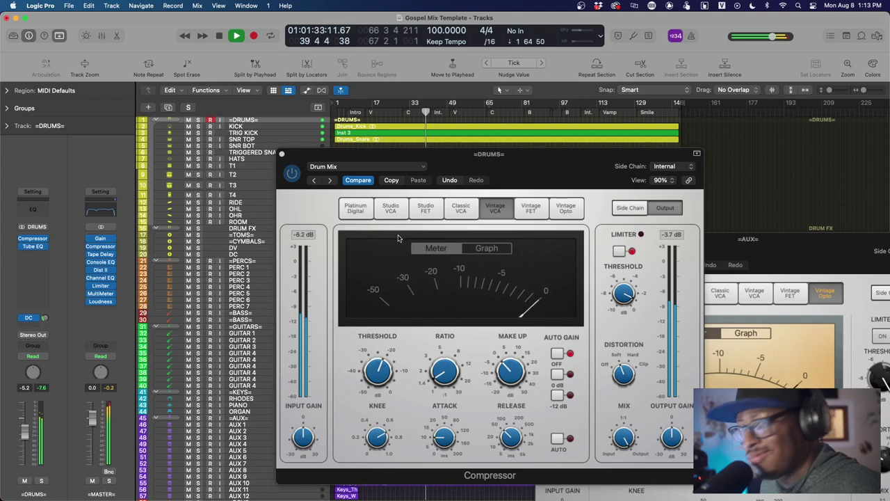
# Step: Raise the DRUMS Vintage Tube EQ low boost to 1.1, then close both plug-ins and the Mixer
pyautogui.click(32, 247)
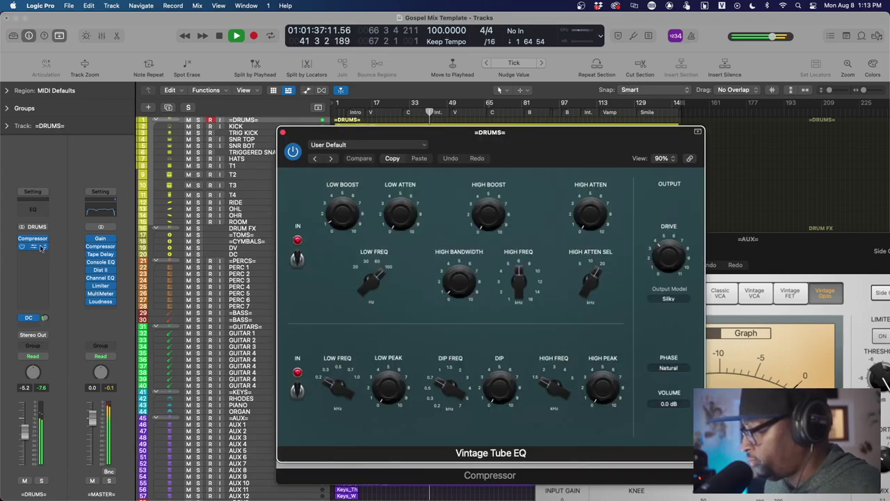
pyautogui.moveTo(337, 216); pyautogui.dragTo(334, 219)
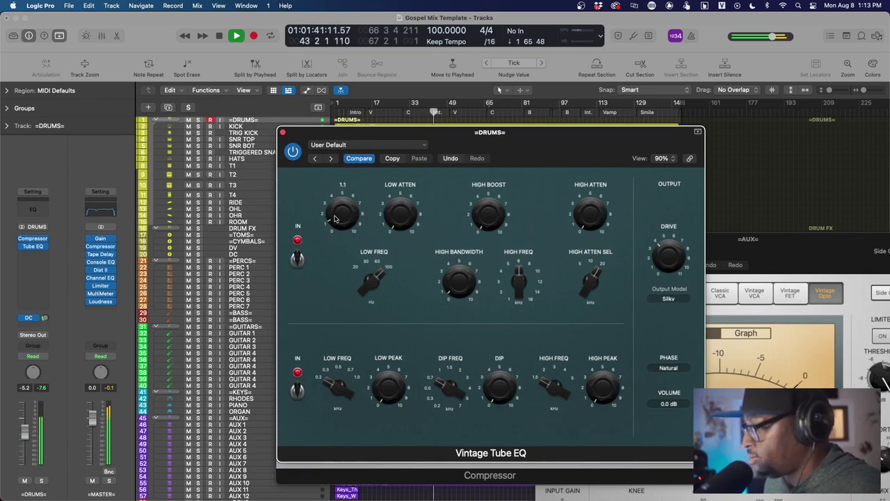
pyautogui.click(282, 134)
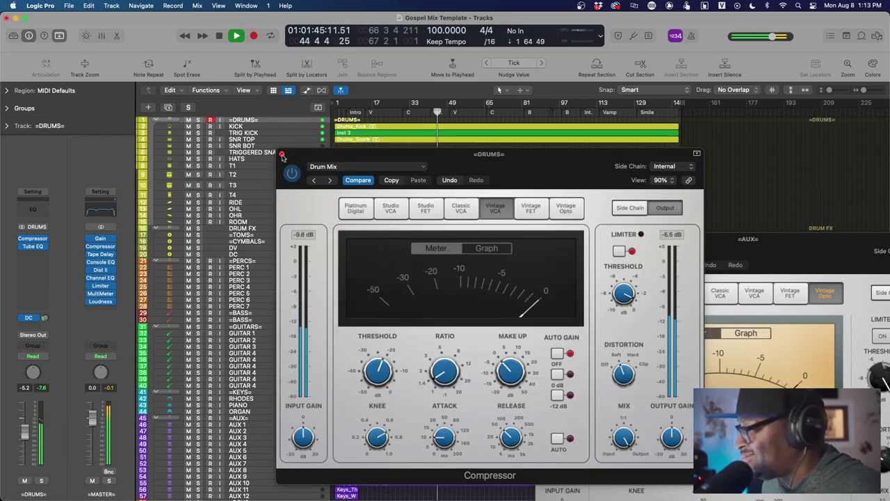
pyautogui.click(282, 154)
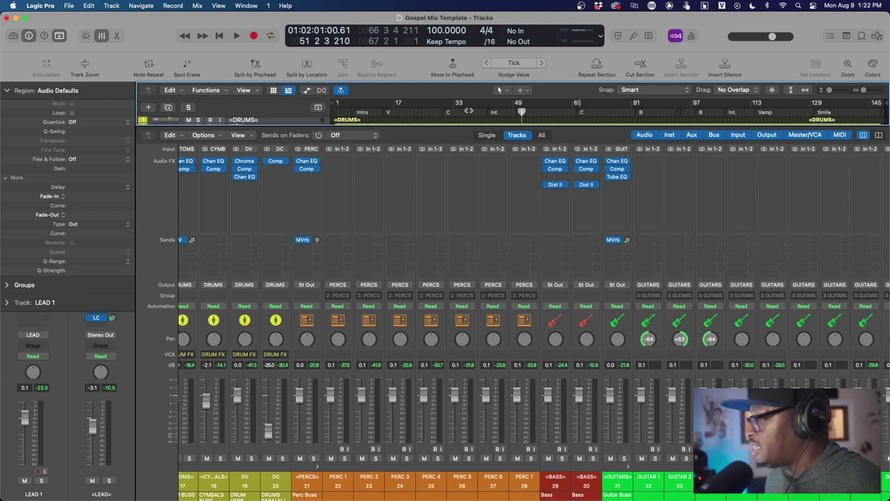
pyautogui.click(101, 36)
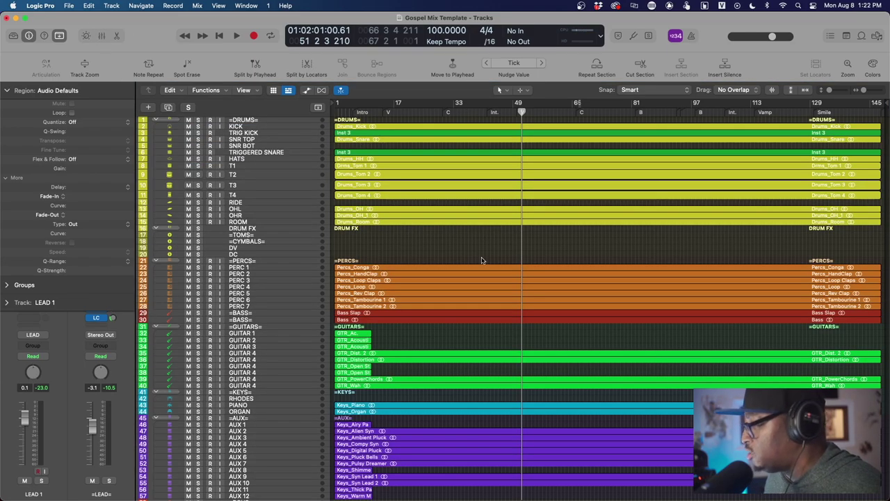